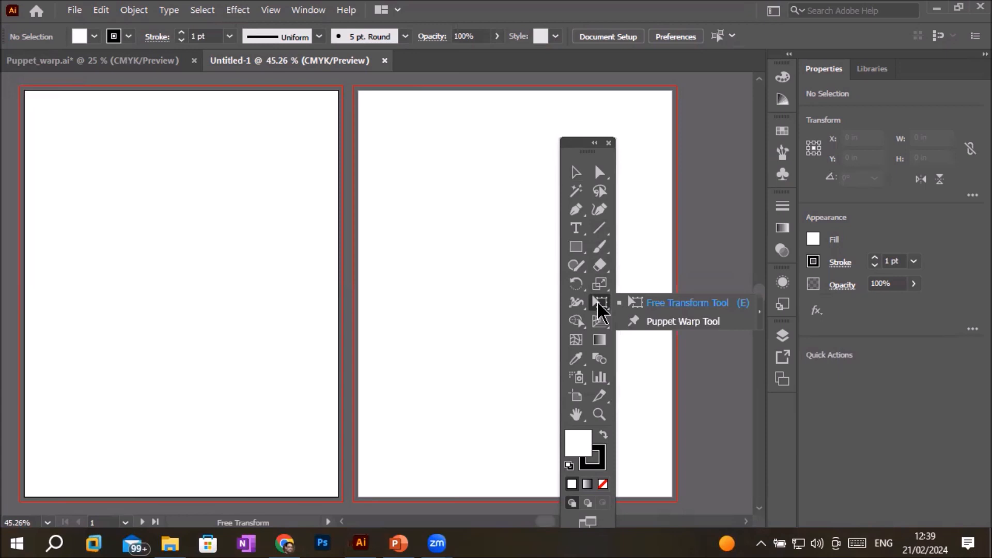
# - Detach the Free Transform and Puppet Warp tools as a floating palette and place it beside the toolbox over the first artboard
pyautogui.moveTo(571, 145); pyautogui.dragTo(146, 102)
pyautogui.click(174, 258)
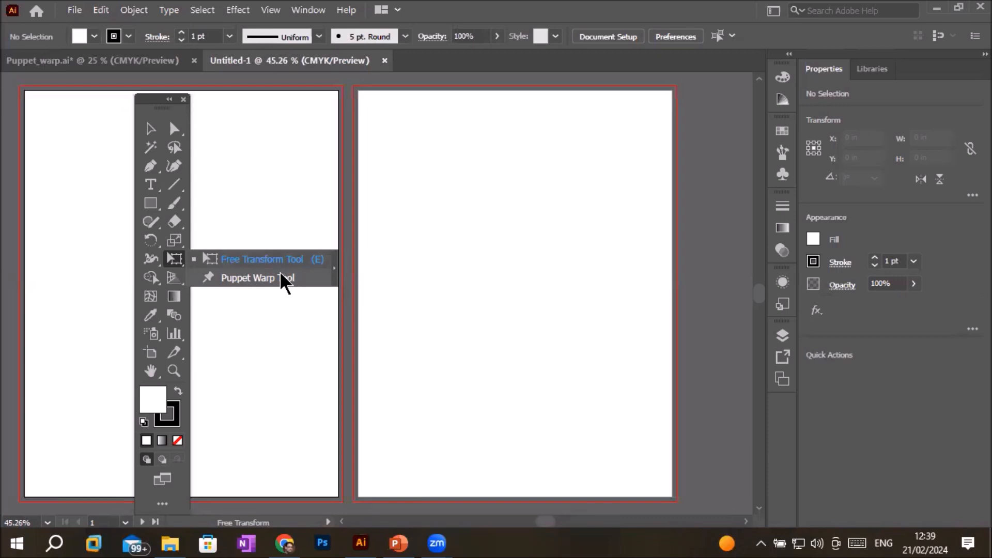
pyautogui.click(335, 279)
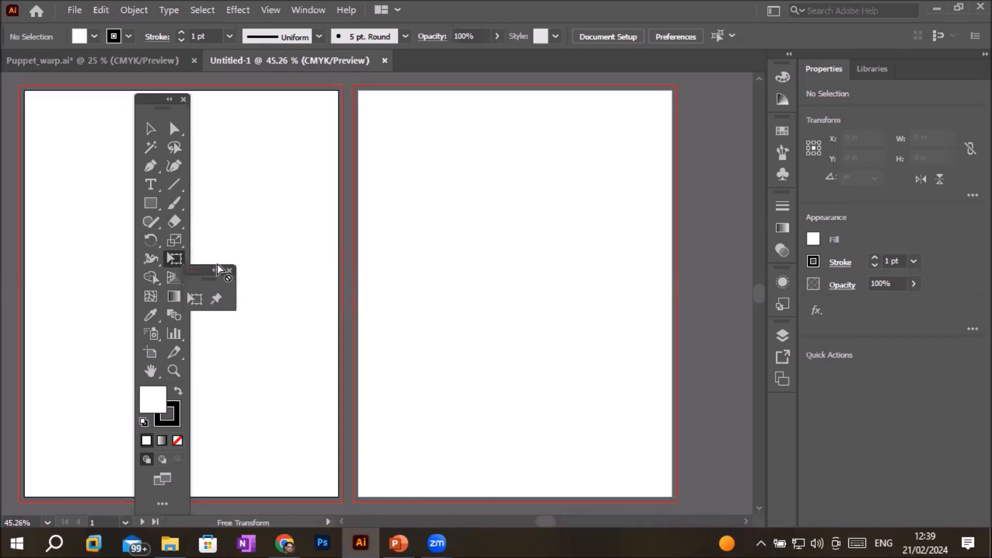
pyautogui.moveTo(199, 267); pyautogui.dragTo(241, 145)
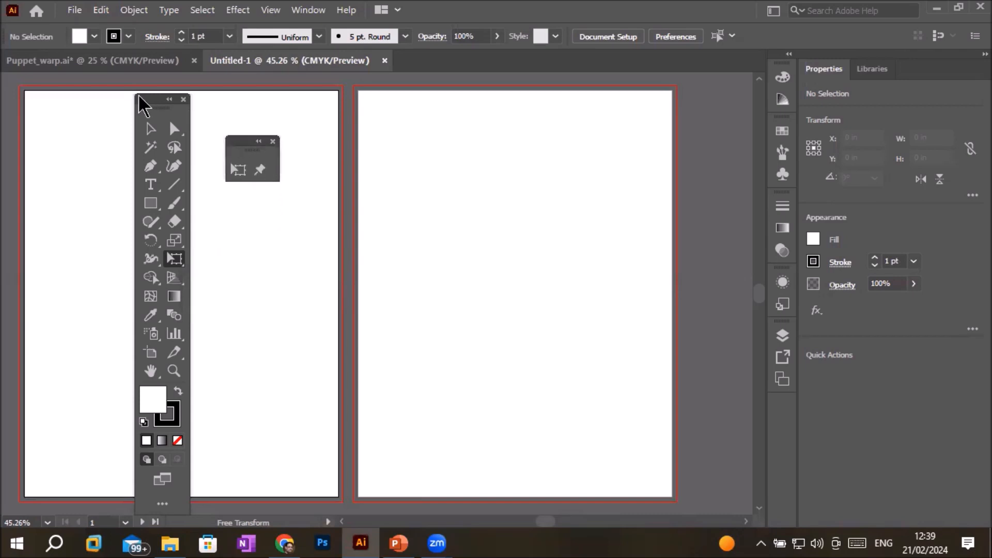
pyautogui.moveTo(149, 102); pyautogui.dragTo(90, 115)
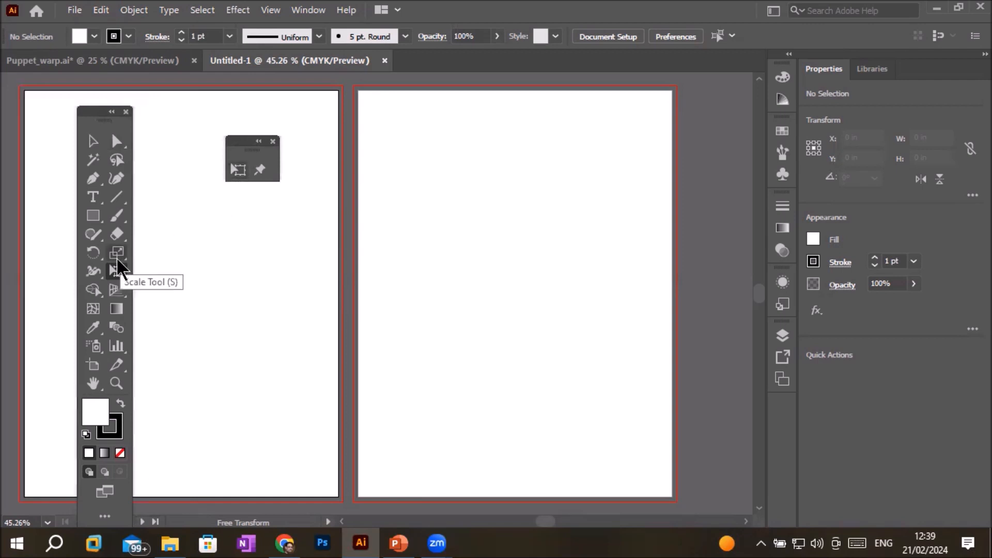
# - Add the title "Free Transform Tool" at the top of the second artboard and enlarge it to about 62.5 pt
pyautogui.click(94, 198)
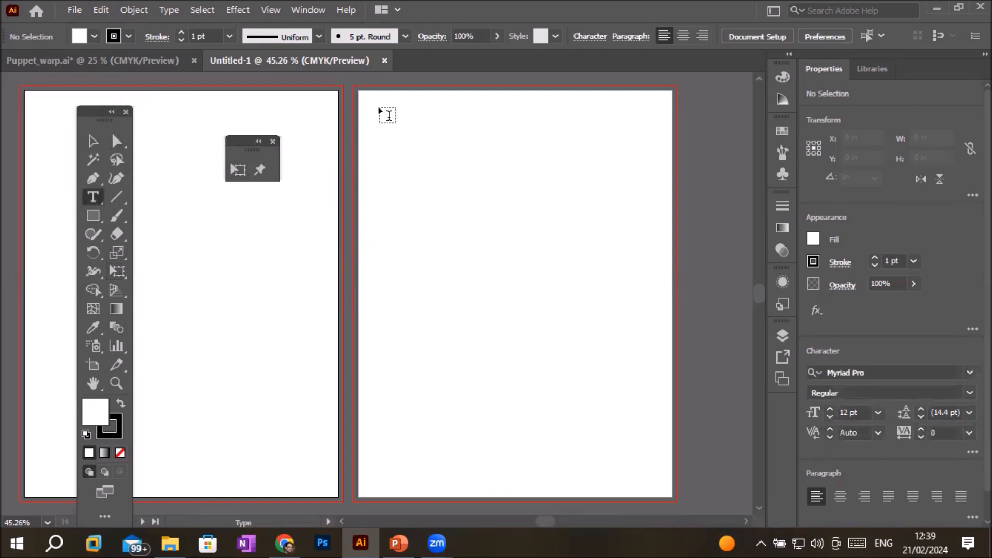
pyautogui.click(388, 123)
pyautogui.write('Free Transform T')
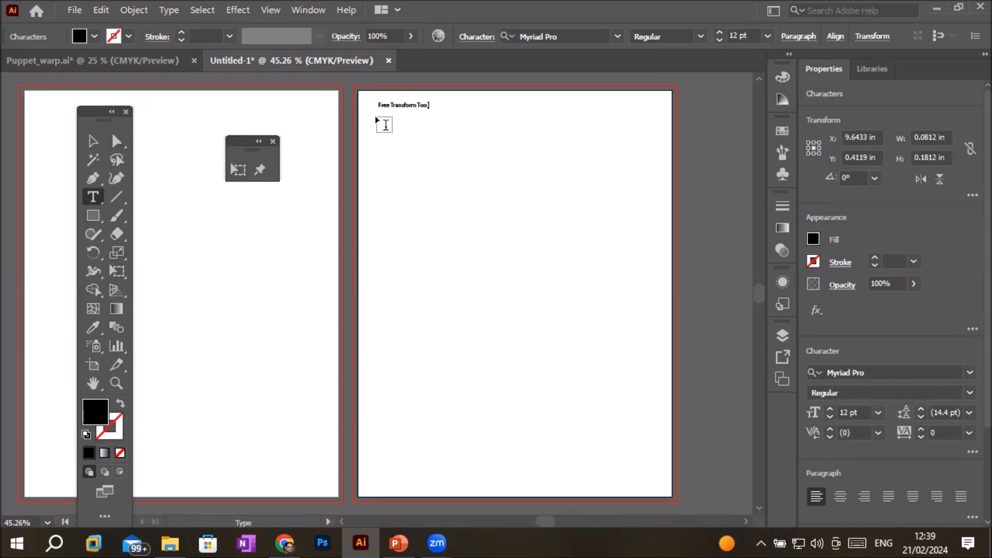
pyautogui.write('ool')
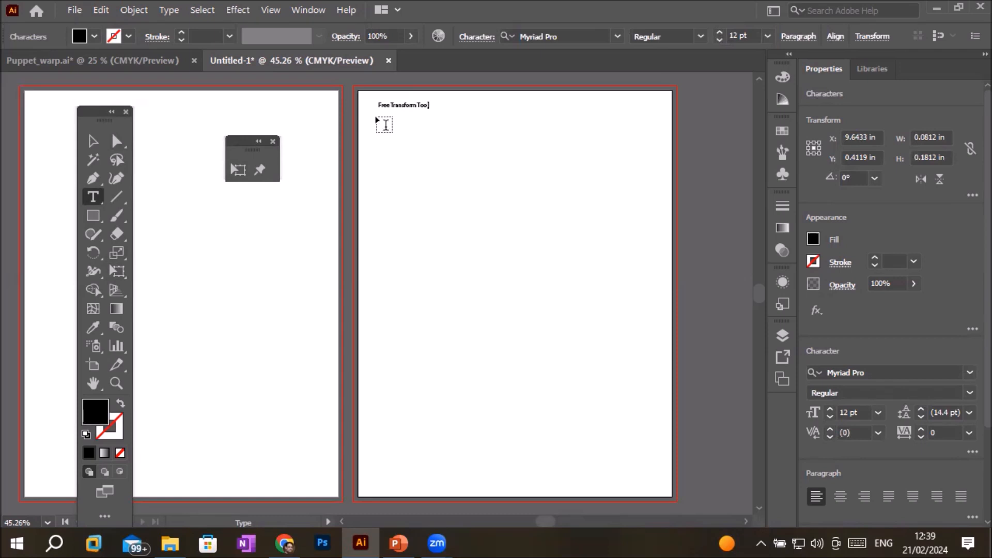
pyautogui.click(93, 141)
pyautogui.moveTo(429, 112); pyautogui.dragTo(640, 171)
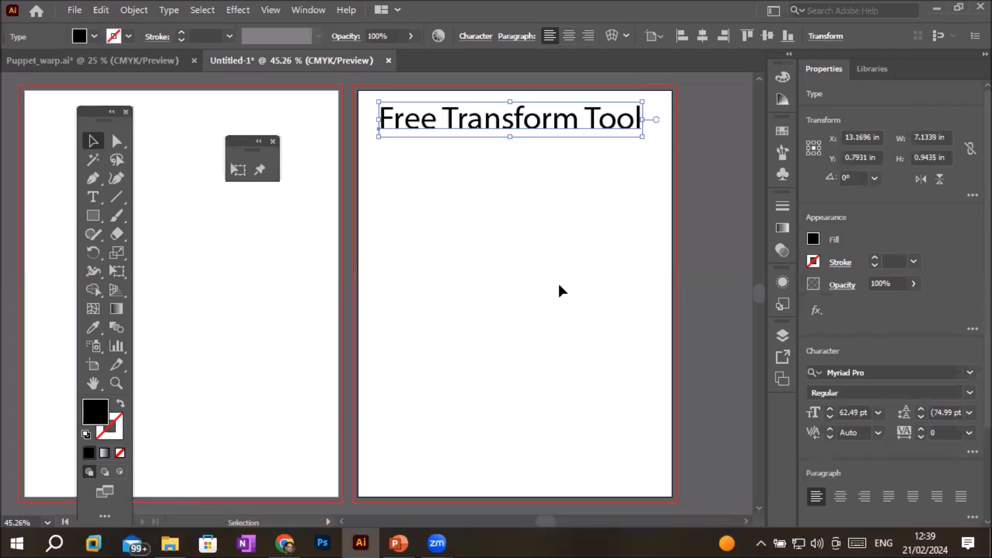
# - Draw a square about 4.6 in wide below the title and give it the default white fill and black stroke
pyautogui.click(93, 216)
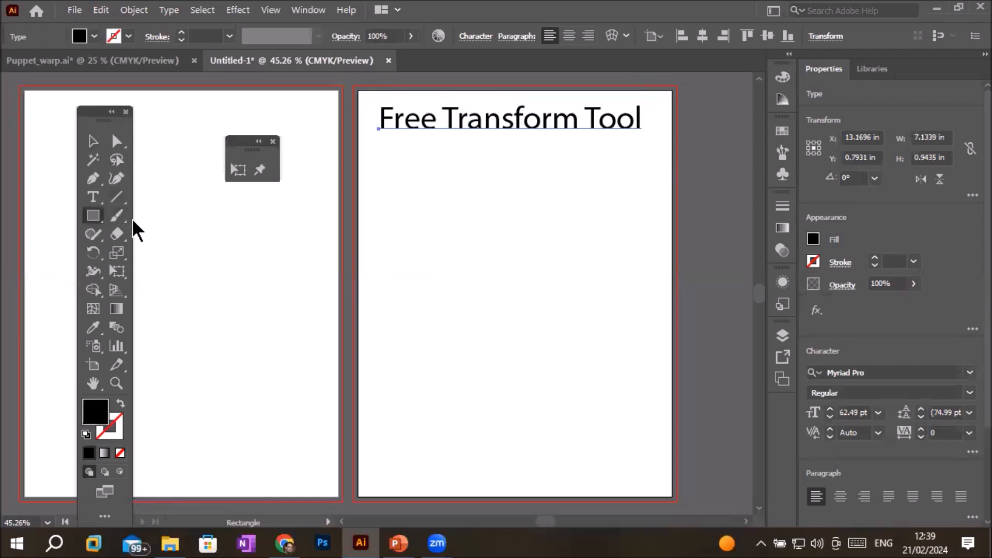
pyautogui.moveTo(424, 231); pyautogui.dragTo(594, 400)
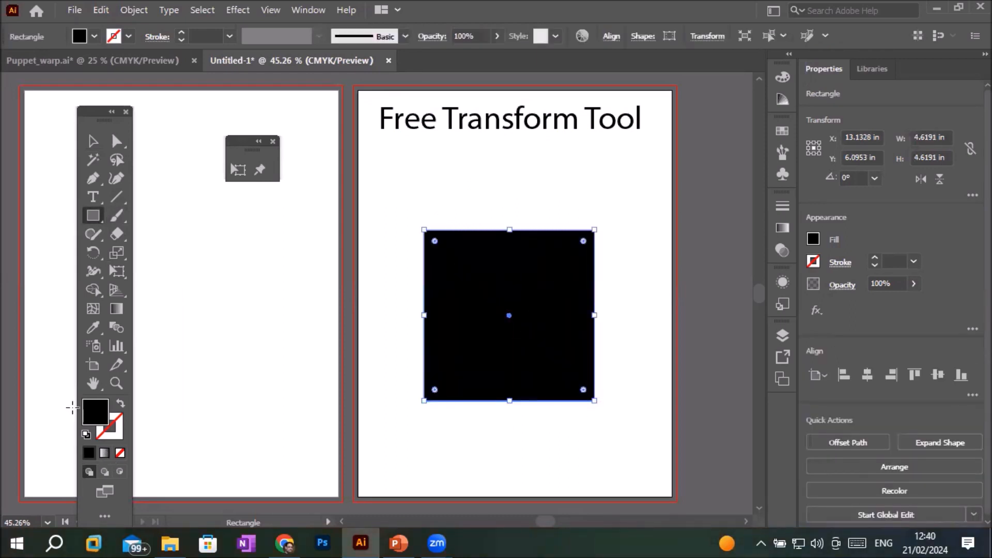
pyautogui.click(86, 435)
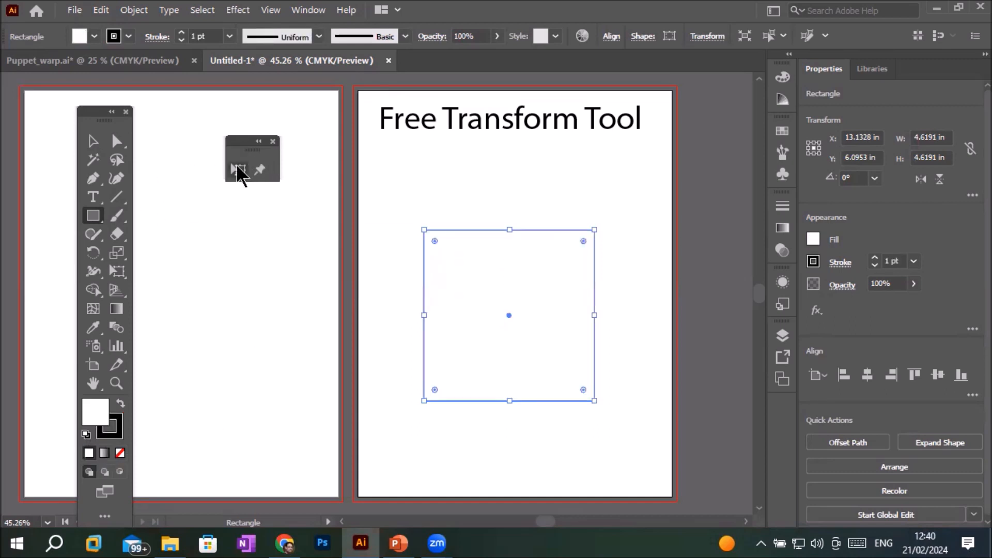
# - Rotate the square about 1° clockwise with Free Transform and move it slightly down and to the right
pyautogui.click(238, 169)
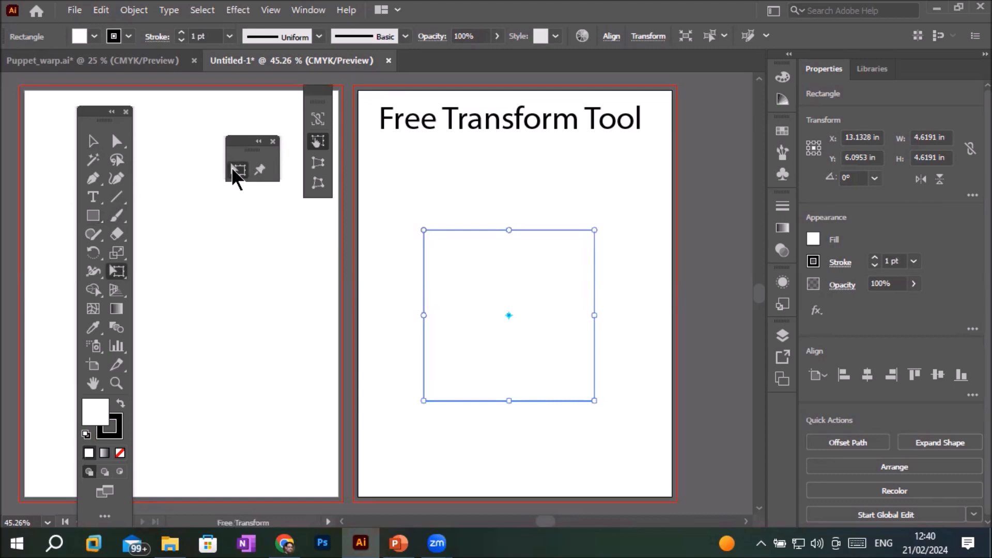
pyautogui.click(322, 122)
pyautogui.moveTo(422, 228)
pyautogui.mouseDown()
pyautogui.moveTo(429, 199)
pyautogui.moveTo(366, 150)
pyautogui.moveTo(377, 201)
pyautogui.moveTo(444, 251)
pyautogui.moveTo(426, 247)
pyautogui.mouseUp()
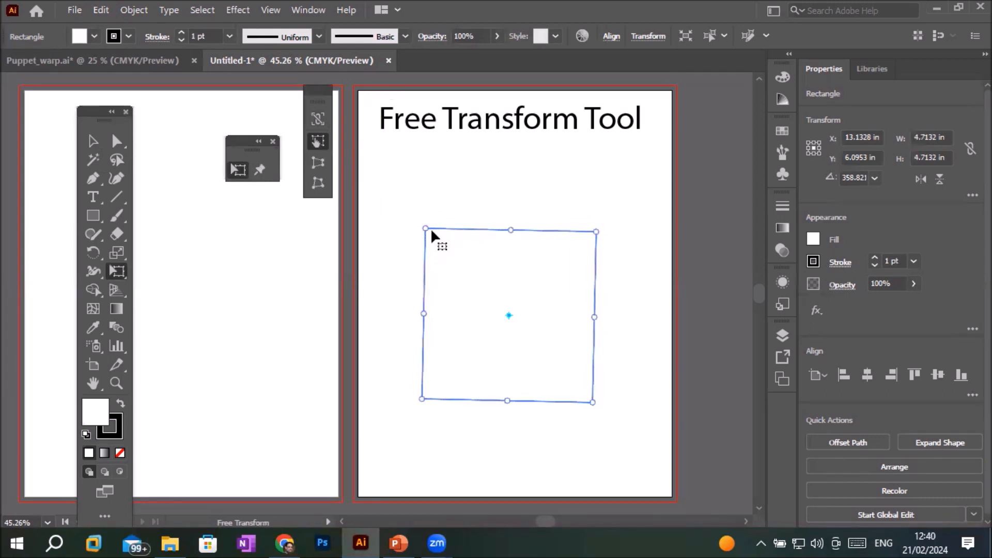
pyautogui.moveTo(428, 231); pyautogui.dragTo(434, 245)
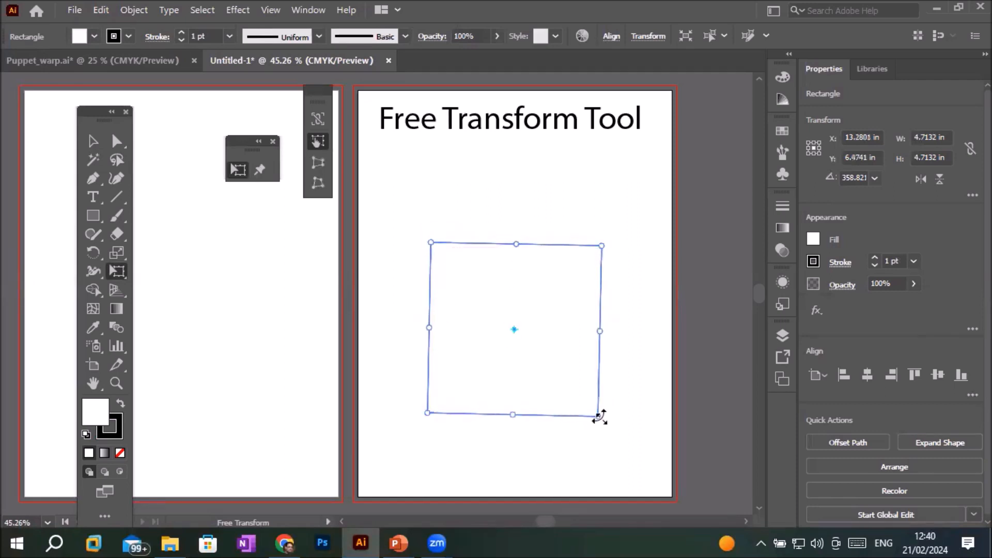
pyautogui.moveTo(599, 416); pyautogui.dragTo(549, 370)
# - Turn on Constrain and rotate the square into a diamond, continuing to an angle of about 224°
pyautogui.click(318, 119)
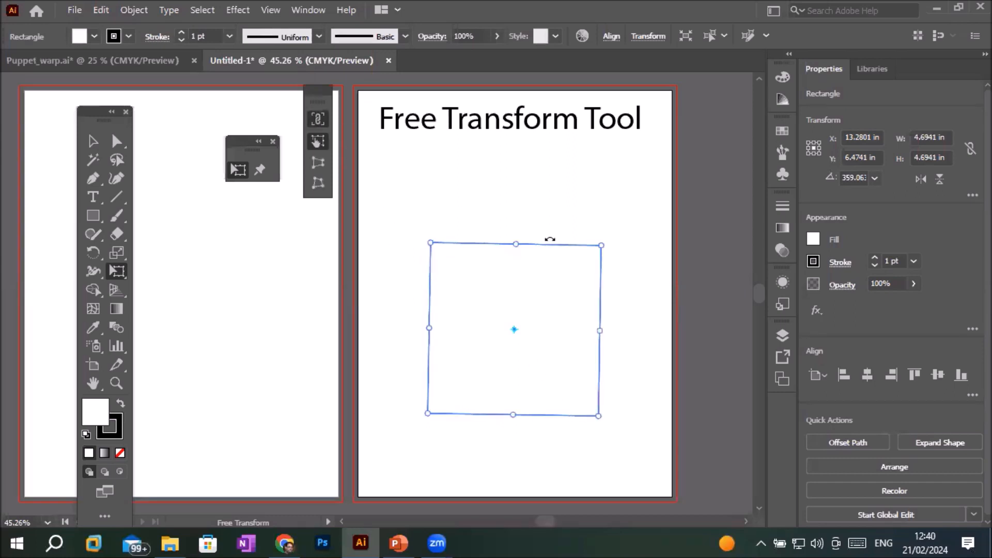
pyautogui.moveTo(613, 242)
pyautogui.mouseDown()
pyautogui.moveTo(636, 310)
pyautogui.moveTo(634, 262)
pyautogui.moveTo(649, 303)
pyautogui.moveTo(642, 268)
pyautogui.moveTo(589, 219)
pyautogui.moveTo(548, 204)
pyautogui.moveTo(564, 206)
pyautogui.moveTo(603, 239)
pyautogui.moveTo(518, 206)
pyautogui.moveTo(430, 207)
pyautogui.moveTo(503, 192)
pyautogui.moveTo(513, 251)
pyautogui.moveTo(510, 348)
pyautogui.moveTo(511, 186)
pyautogui.moveTo(514, 332)
pyautogui.moveTo(514, 195)
pyautogui.moveTo(516, 283)
pyautogui.moveTo(516, 205)
pyautogui.mouseUp()
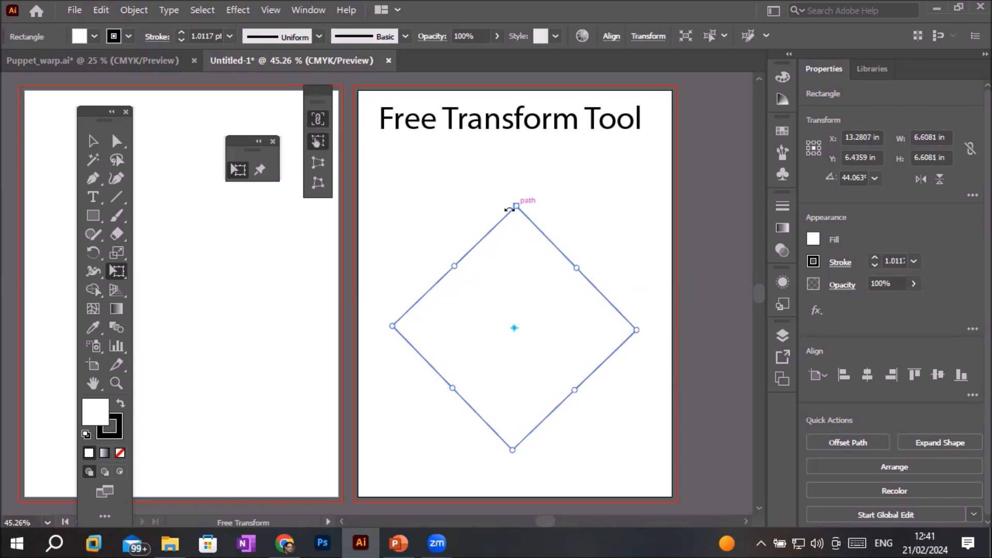
pyautogui.moveTo(516, 206); pyautogui.dragTo(497, 447)
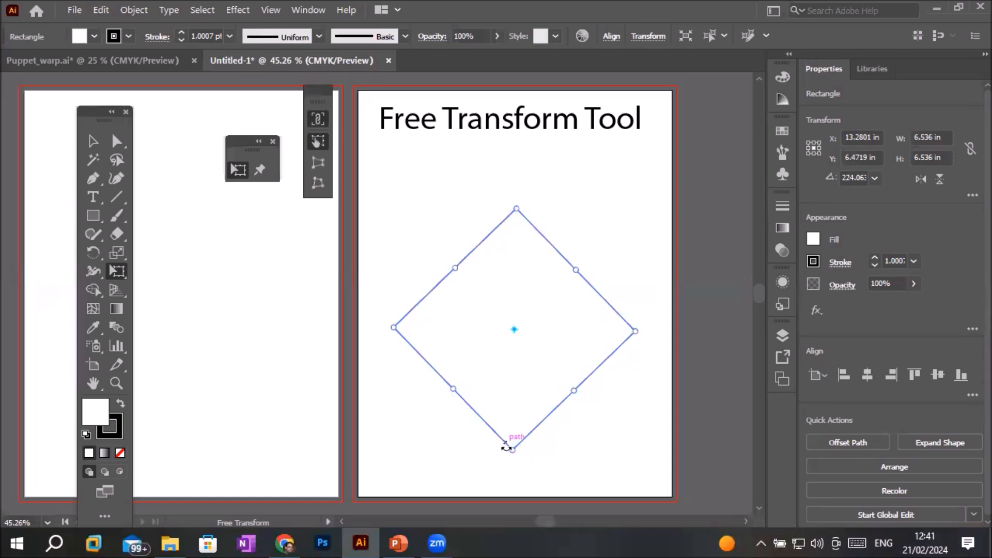
# - Scale the diamond down to about 6 in wide, and with Constrain off stretch it non-proportionally by its upper corner
pyautogui.moveTo(516, 209)
pyautogui.mouseDown()
pyautogui.moveTo(511, 327)
pyautogui.moveTo(511, 199)
pyautogui.moveTo(496, 311)
pyautogui.moveTo(509, 197)
pyautogui.moveTo(506, 288)
pyautogui.moveTo(520, 194)
pyautogui.moveTo(516, 228)
pyautogui.mouseUp()
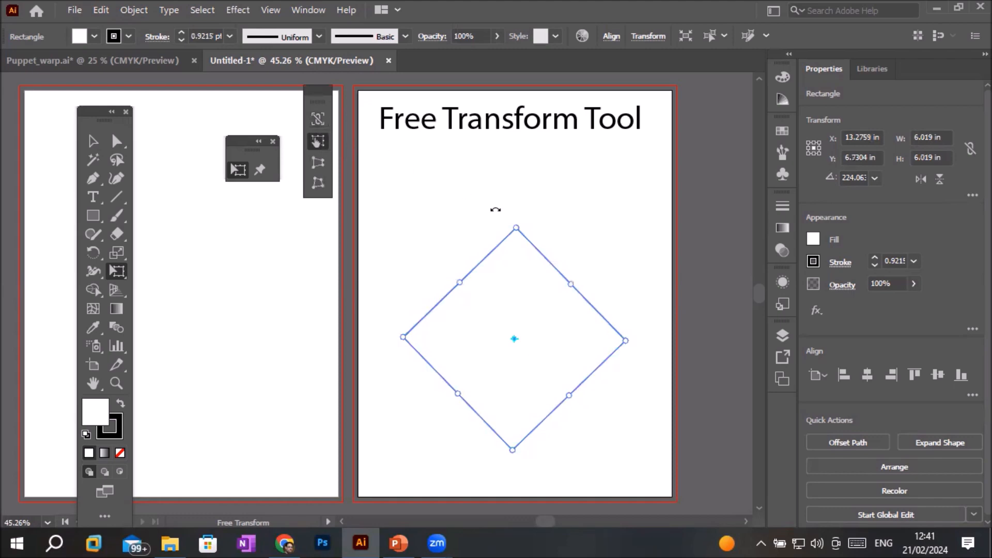
pyautogui.moveTo(516, 228); pyautogui.dragTo(634, 293)
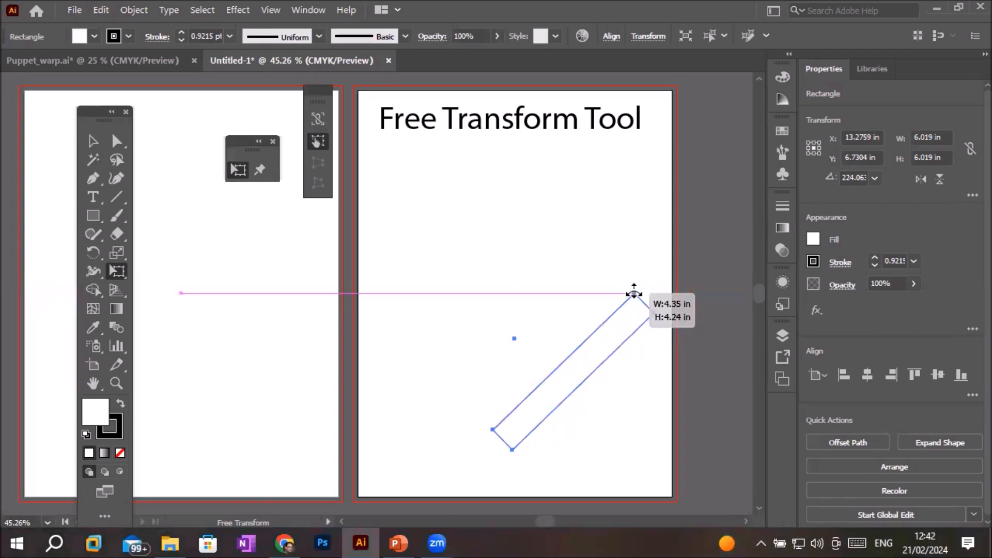
pyautogui.moveTo(633, 293); pyautogui.dragTo(640, 294)
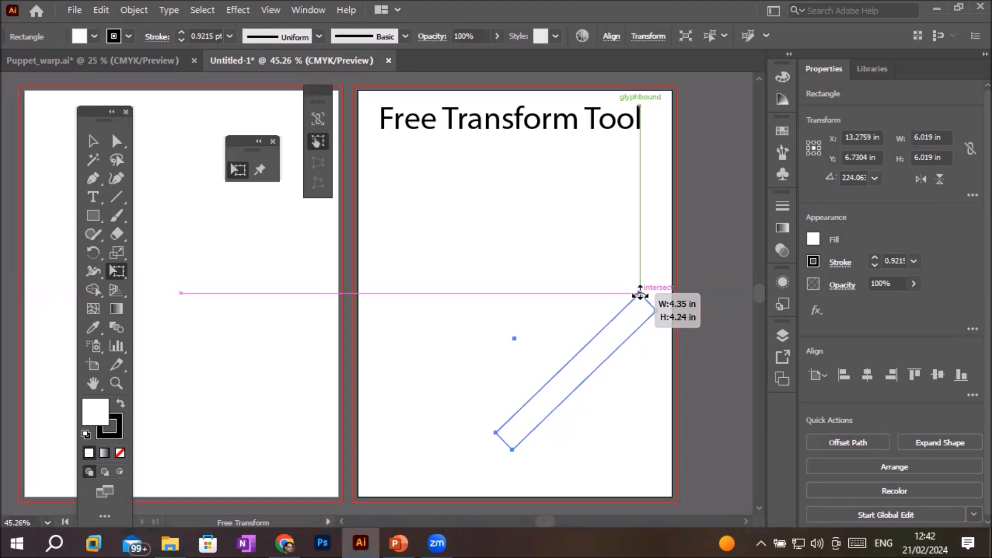
pyautogui.moveTo(640, 295); pyautogui.dragTo(520, 184)
# - Turn Constrain back on and resize the diamond by its upper corner to about 6.4 in wide and high
pyautogui.click(317, 139)
pyautogui.moveTo(514, 191); pyautogui.dragTo(536, 329)
pyautogui.moveTo(537, 307); pyautogui.dragTo(528, 212)
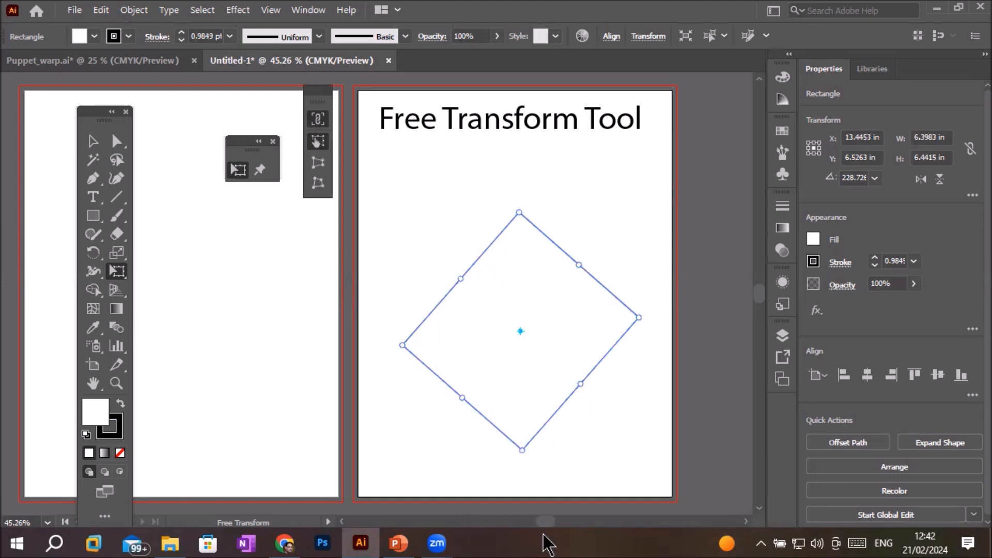
# - Add the text "Headline" in the middle of the first artboard
pyautogui.moveTo(545, 522)
pyautogui.mouseDown()
pyautogui.moveTo(525, 522)
pyautogui.moveTo(536, 522)
pyautogui.mouseUp()
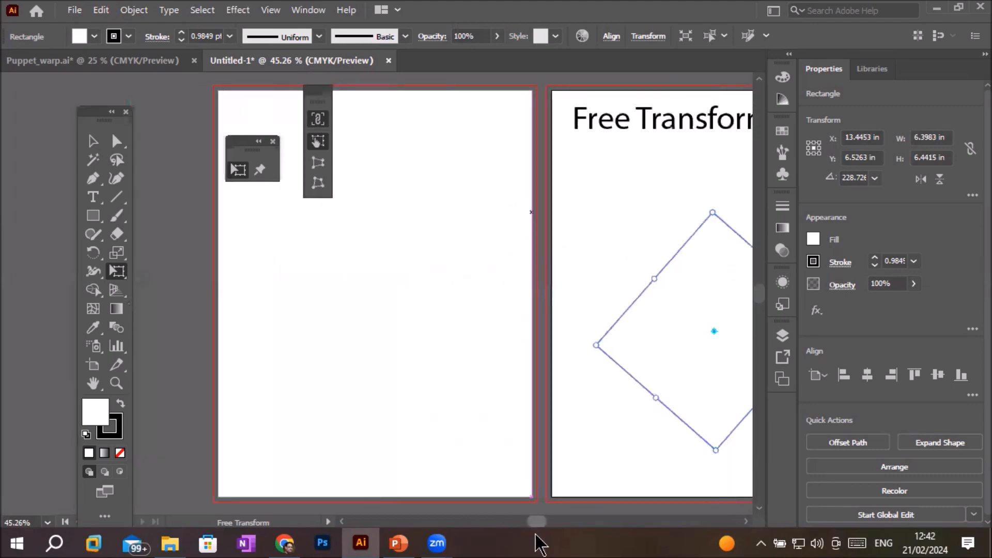
pyautogui.click(93, 197)
pyautogui.click(304, 277)
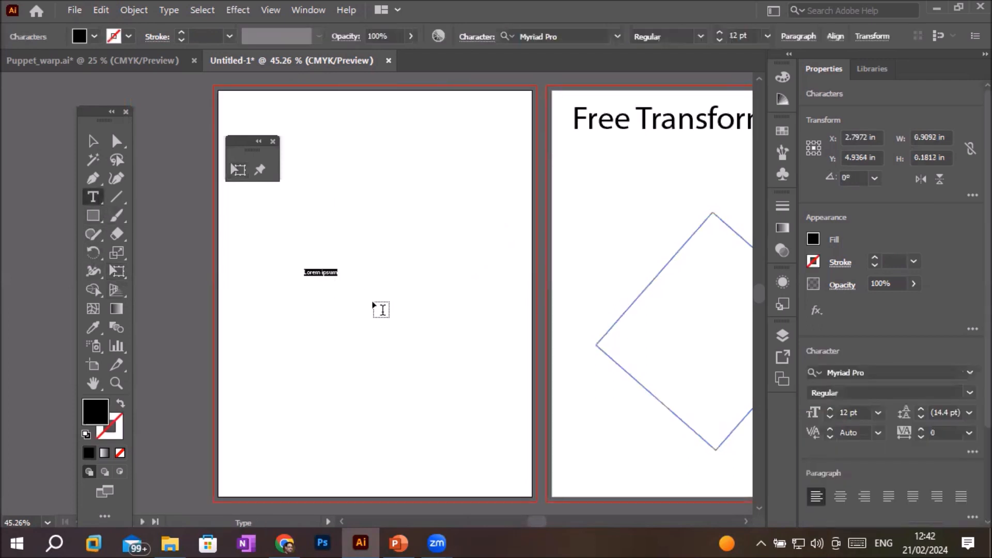
pyautogui.press('BackSpace')
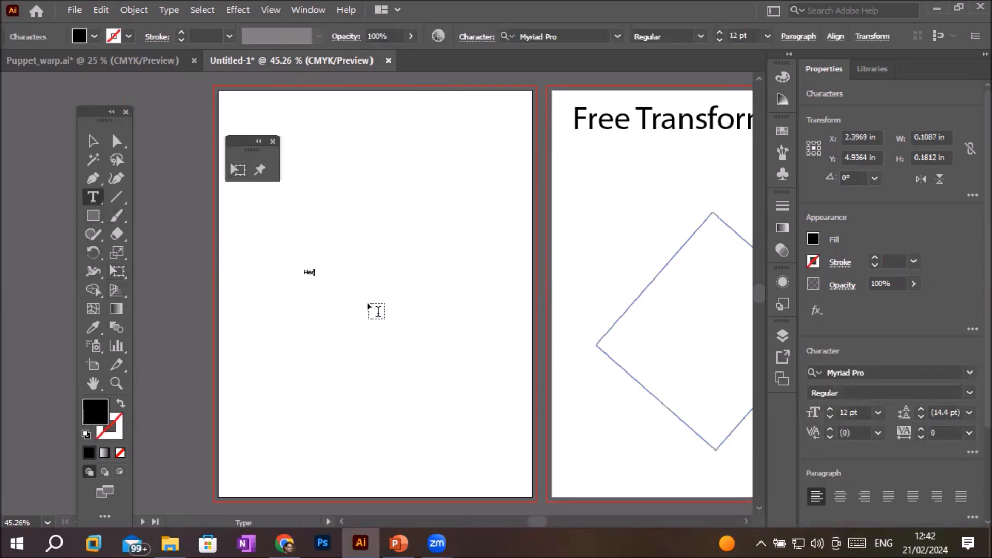
pyautogui.write('Headline')
# - Enlarge the "Headline" text to about 164 pt and 5.9 in wide, and tilt it slightly to about 359.4°
pyautogui.click(93, 141)
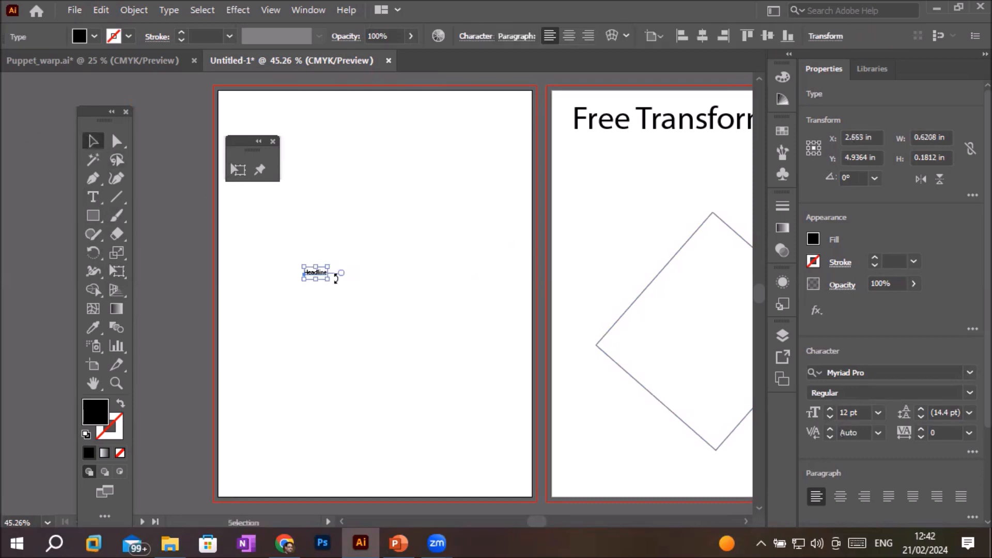
pyautogui.moveTo(329, 280); pyautogui.dragTo(522, 420)
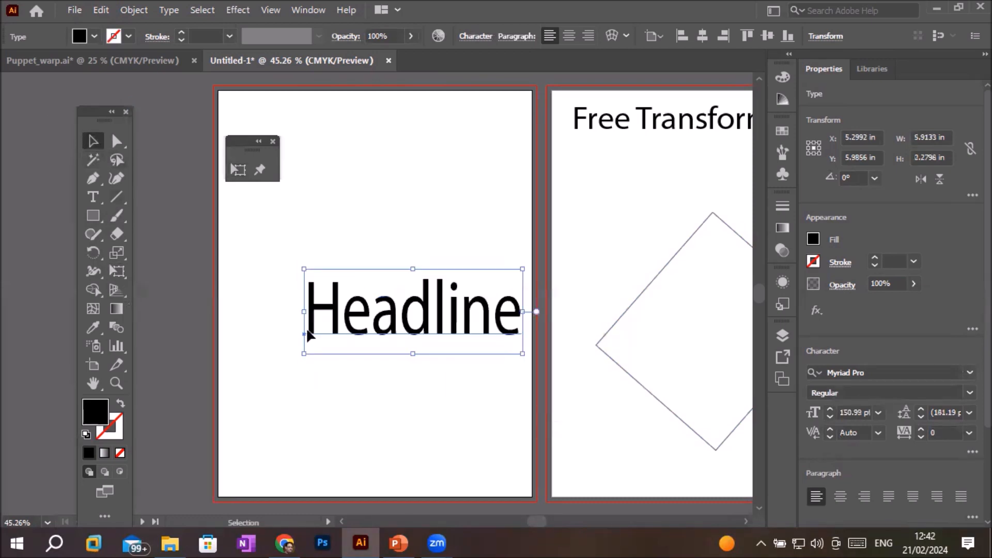
pyautogui.moveTo(412, 272)
pyautogui.mouseDown()
pyautogui.moveTo(412, 239)
pyautogui.moveTo(411, 262)
pyautogui.mouseUp()
pyautogui.moveTo(303, 255)
pyautogui.mouseDown()
pyautogui.moveTo(290, 288)
pyautogui.moveTo(312, 256)
pyautogui.mouseUp()
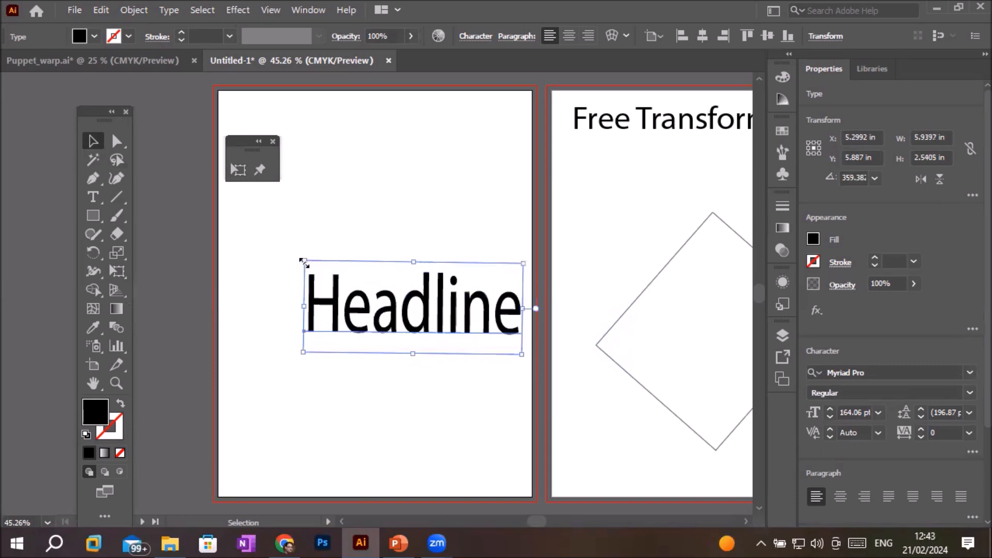
# - Activate Free Transform on the "Headline" text, closing the detached tool palette and moving the transform options to the first artboard's left edge
pyautogui.click(118, 272)
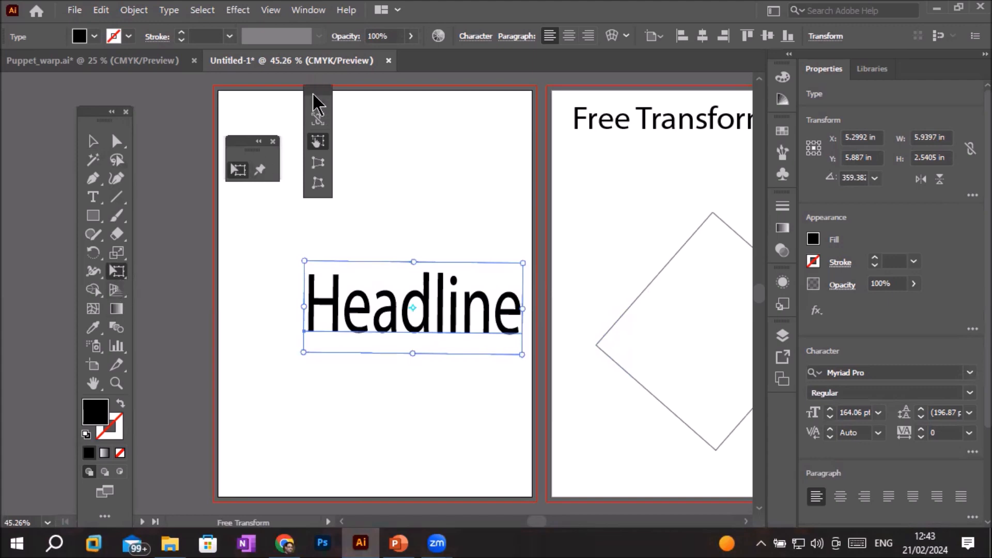
pyautogui.click(272, 141)
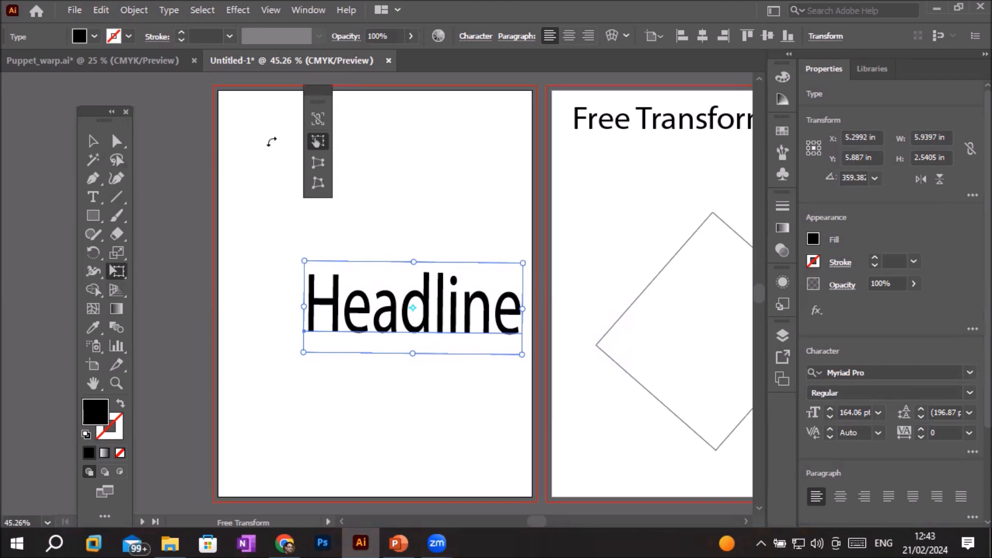
pyautogui.moveTo(331, 88); pyautogui.dragTo(282, 158)
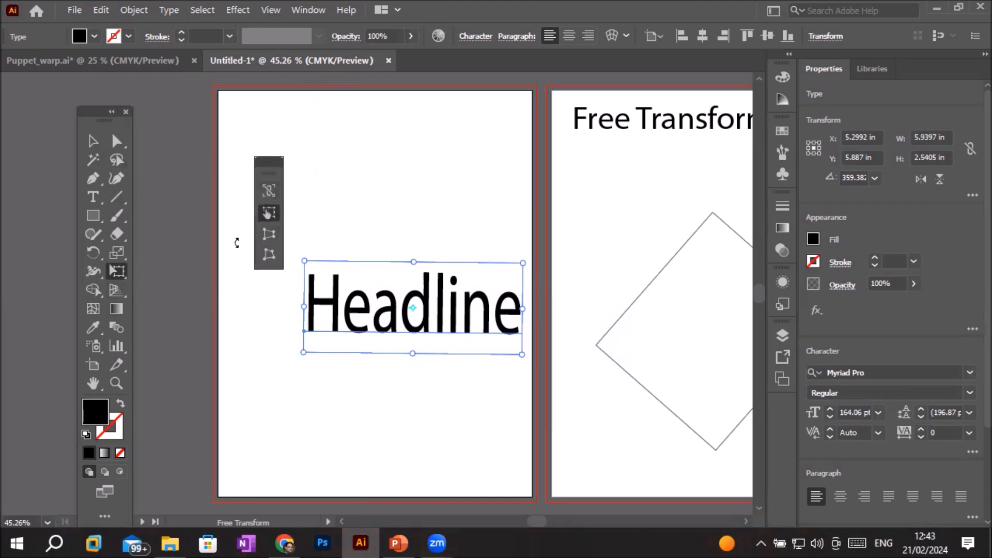
pyautogui.click(117, 273)
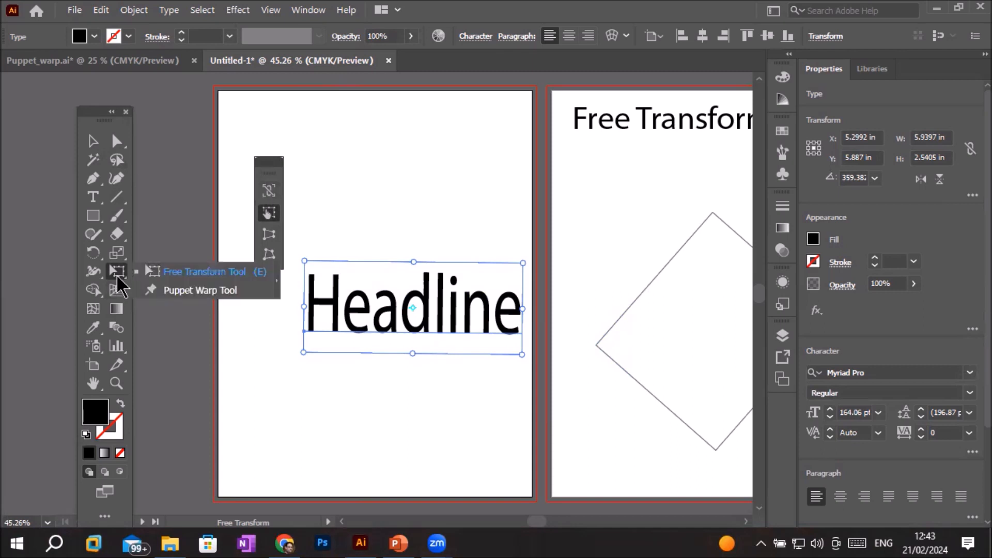
pyautogui.click(172, 273)
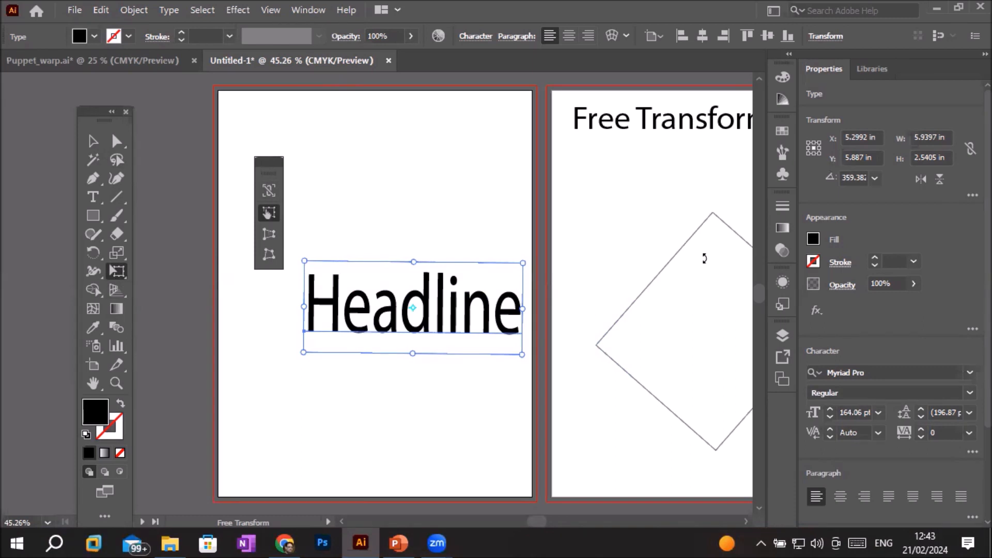
pyautogui.moveTo(277, 166); pyautogui.dragTo(219, 190)
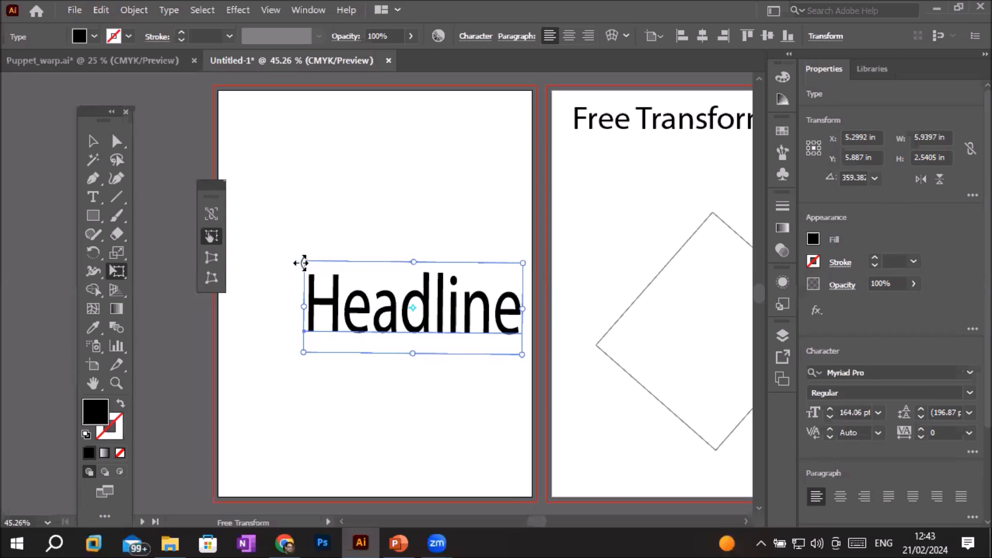
# - Stretch the "Headline" text freely by its upper-left corner to about 6.9 by 4.1 in, and turn on Constrain
pyautogui.moveTo(303, 262); pyautogui.dragTo(268, 205)
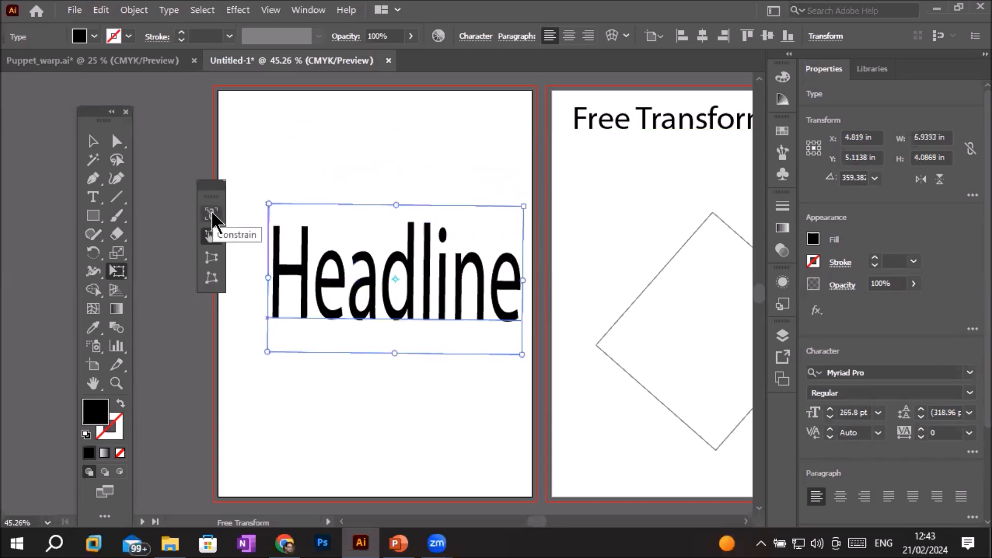
pyautogui.click(212, 215)
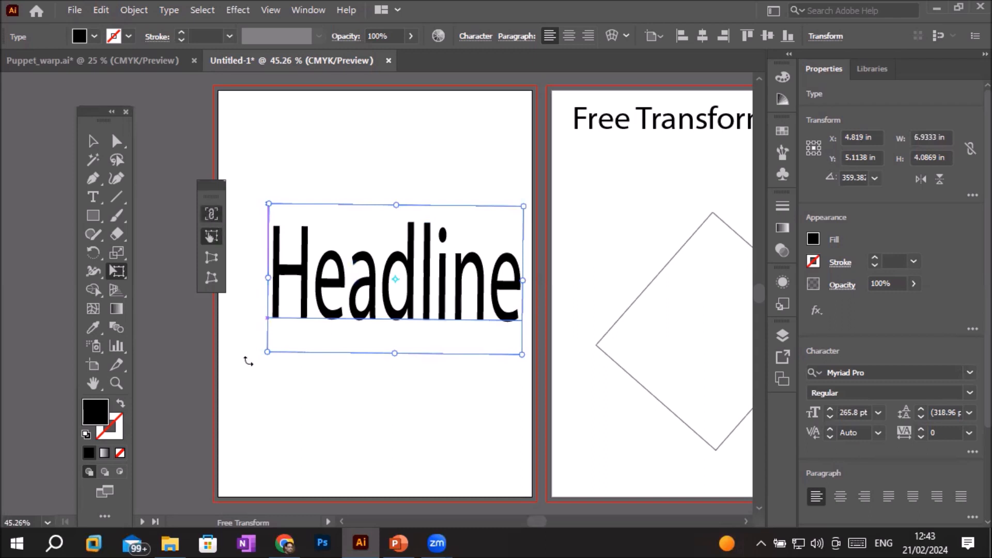
# - Scale the "Headline" text proportionally by its upper-left corner to about 3.8 by 2.2 in with Constrain on
pyautogui.moveTo(269, 205); pyautogui.dragTo(402, 268)
pyautogui.moveTo(481, 135); pyautogui.dragTo(281, 162)
pyautogui.moveTo(268, 204); pyautogui.dragTo(369, 296)
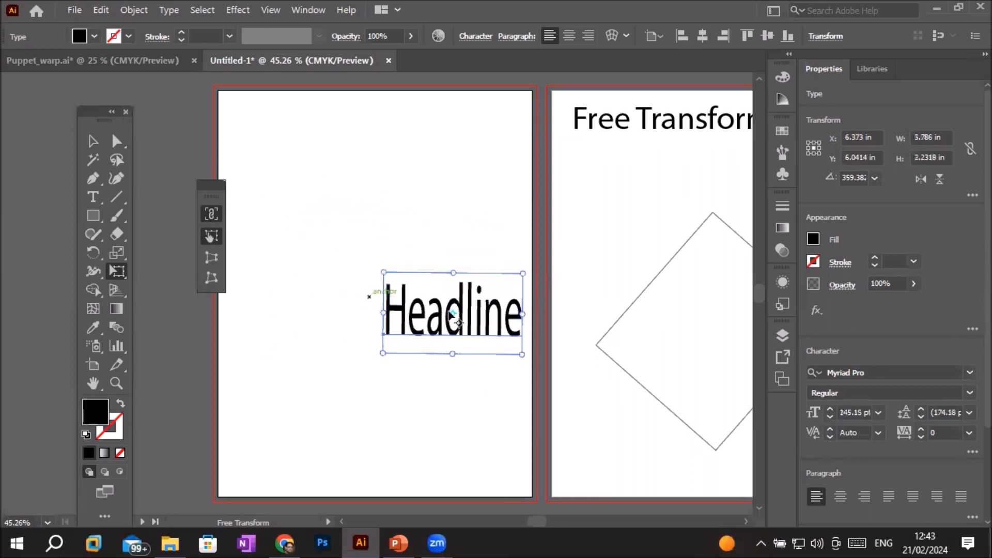
# - Move the "Headline" text horizontally near the middle and somewhat above the centre of the first artboard, and rotate it to 0.7°
pyautogui.moveTo(462, 313); pyautogui.dragTo(374, 104)
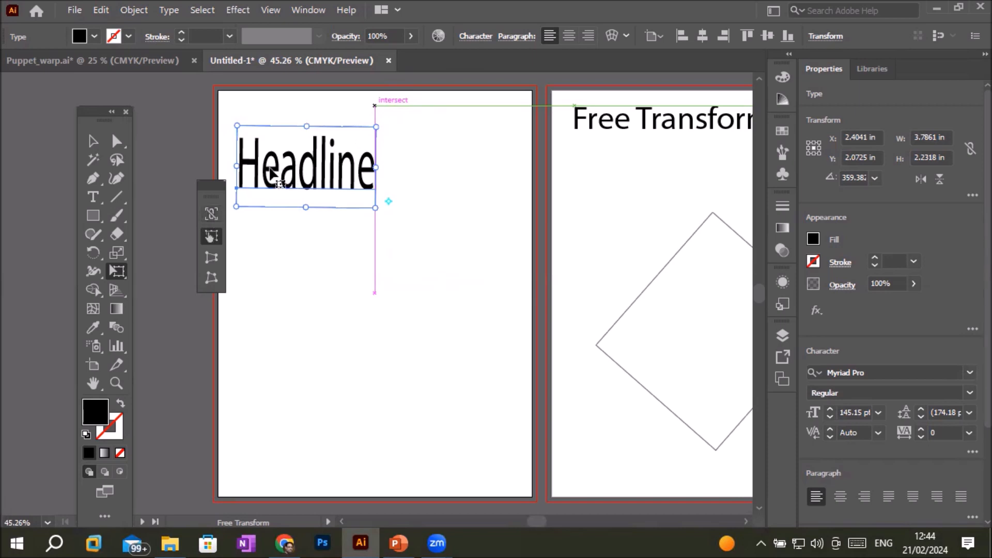
pyautogui.moveTo(299, 173); pyautogui.dragTo(357, 128)
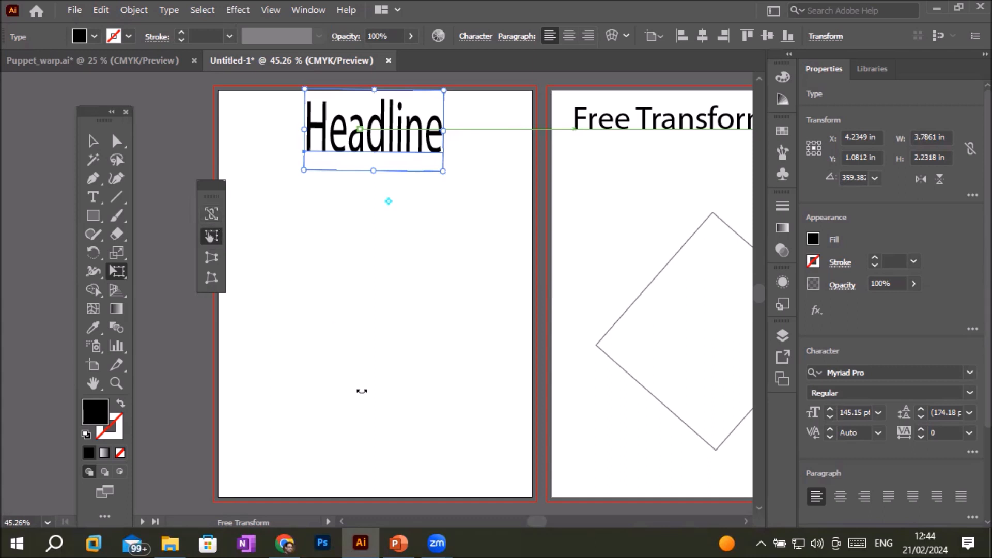
pyautogui.moveTo(383, 146); pyautogui.dragTo(391, 261)
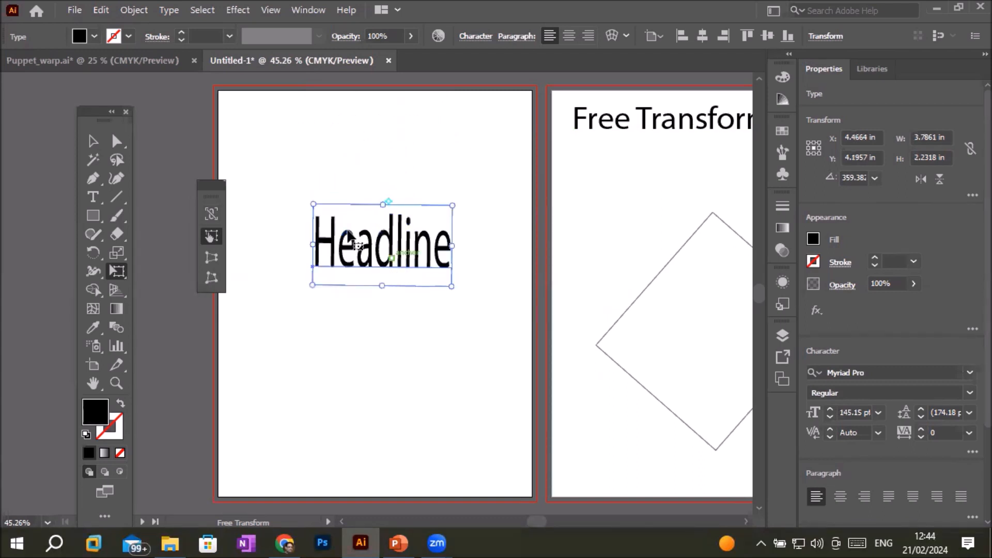
pyautogui.moveTo(308, 195)
pyautogui.mouseDown()
pyautogui.moveTo(294, 172)
pyautogui.moveTo(290, 201)
pyautogui.mouseUp()
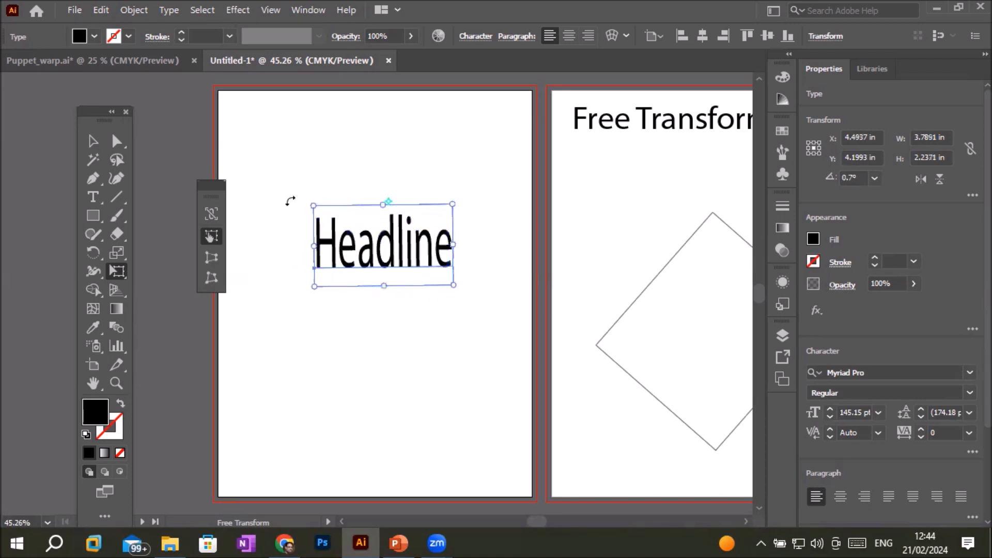
# - Enlarge the "Headline" text by its upper-left corner to about 5.2 by 3.1 in, and stretch its sides freely to about 5.9 by 2.5 in
pyautogui.moveTo(313, 204); pyautogui.dragTo(267, 177)
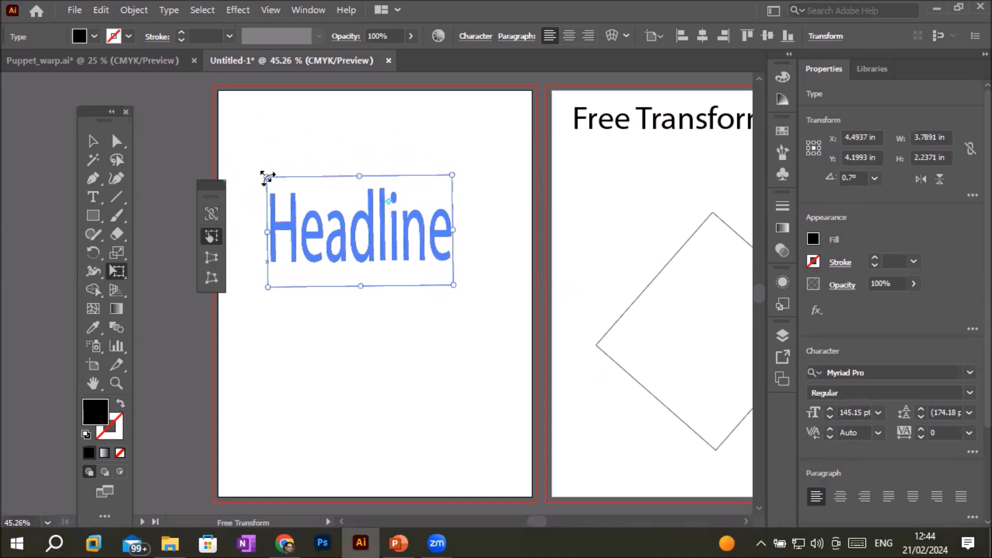
pyautogui.click(212, 214)
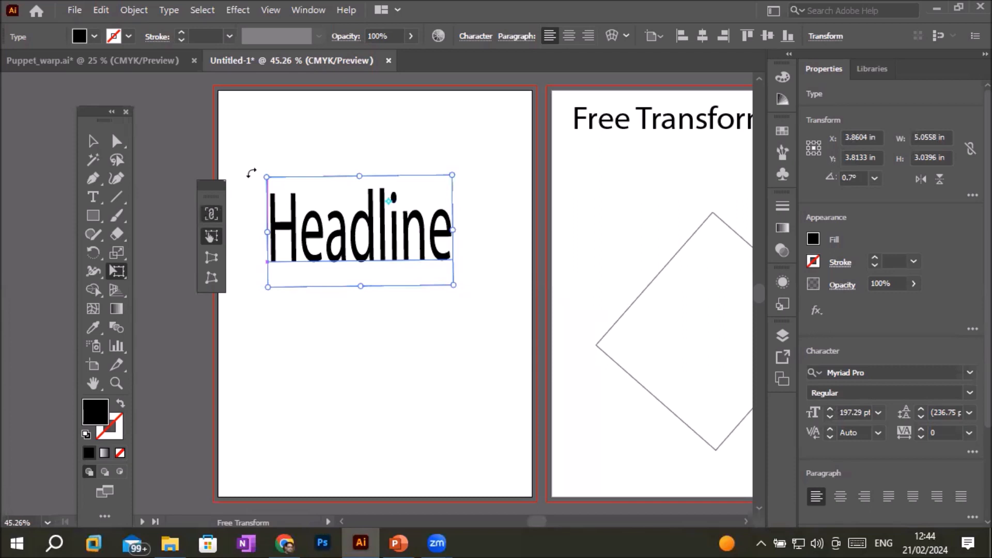
pyautogui.moveTo(265, 173)
pyautogui.mouseDown()
pyautogui.moveTo(332, 256)
pyautogui.moveTo(264, 175)
pyautogui.mouseUp()
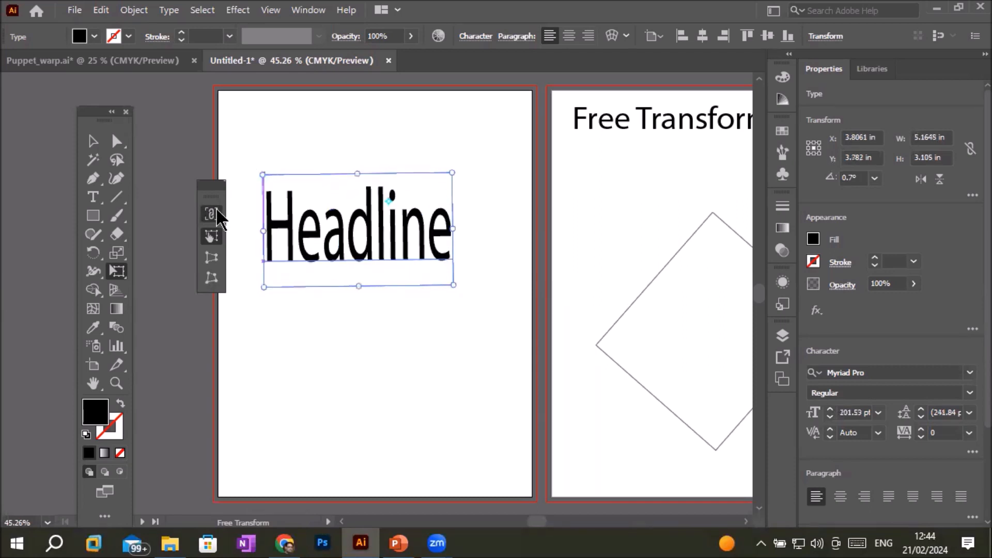
pyautogui.moveTo(357, 173); pyautogui.dragTo(389, 196)
pyautogui.moveTo(454, 238); pyautogui.dragTo(484, 241)
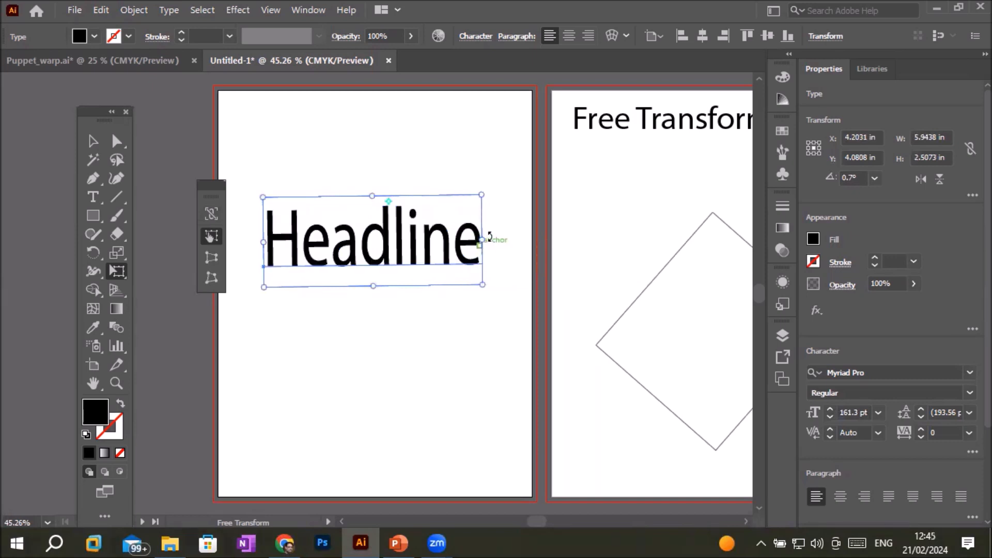
# - Try to apply Perspective Distort to the live "Headline" text from its lower-left corner
pyautogui.click(212, 213)
pyautogui.click(219, 256)
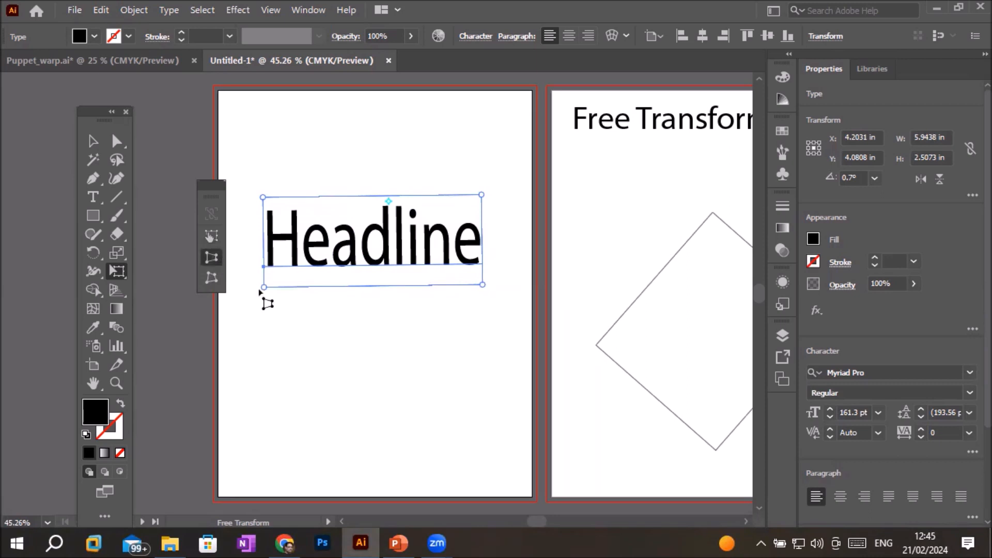
pyautogui.moveTo(265, 290); pyautogui.dragTo(252, 416)
pyautogui.moveTo(266, 291); pyautogui.dragTo(290, 380)
# - Convert the "Headline" text to outlines
pyautogui.click(169, 10)
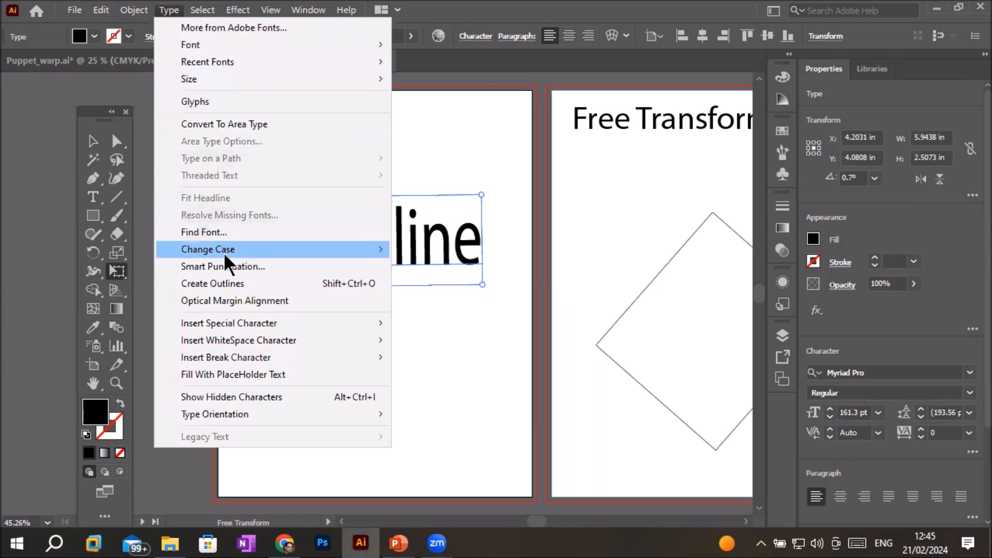
pyautogui.click(247, 284)
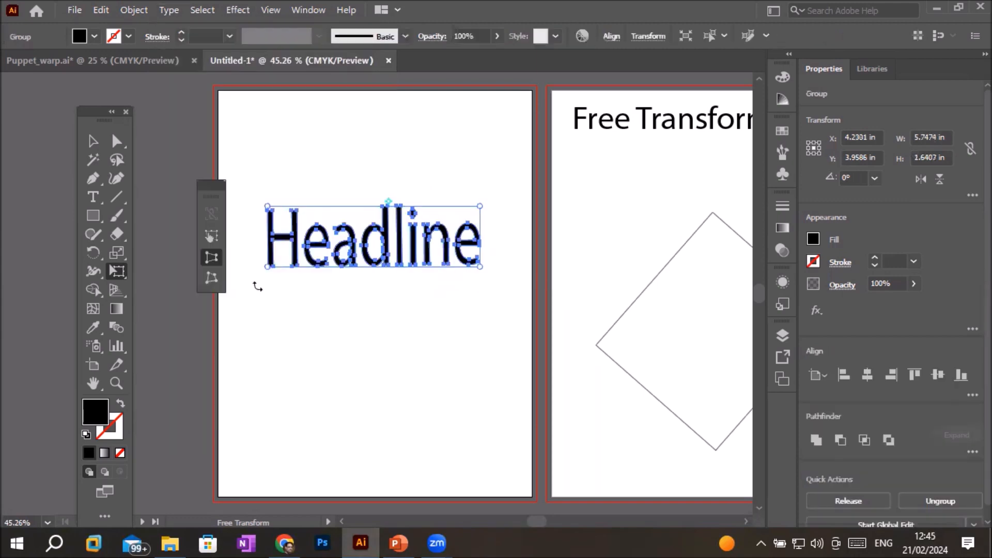
# - Try a vertical Perspective Distort that makes the "Headline" outlines about 5.7 in tall at the H, and undo it
pyautogui.moveTo(269, 273); pyautogui.dragTo(263, 351)
pyautogui.click(92, 142)
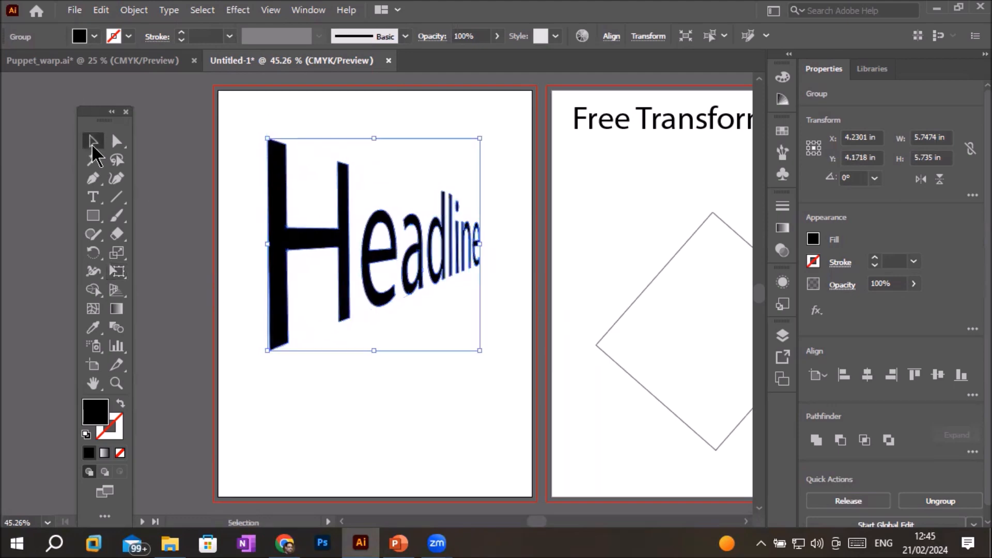
pyautogui.click(360, 426)
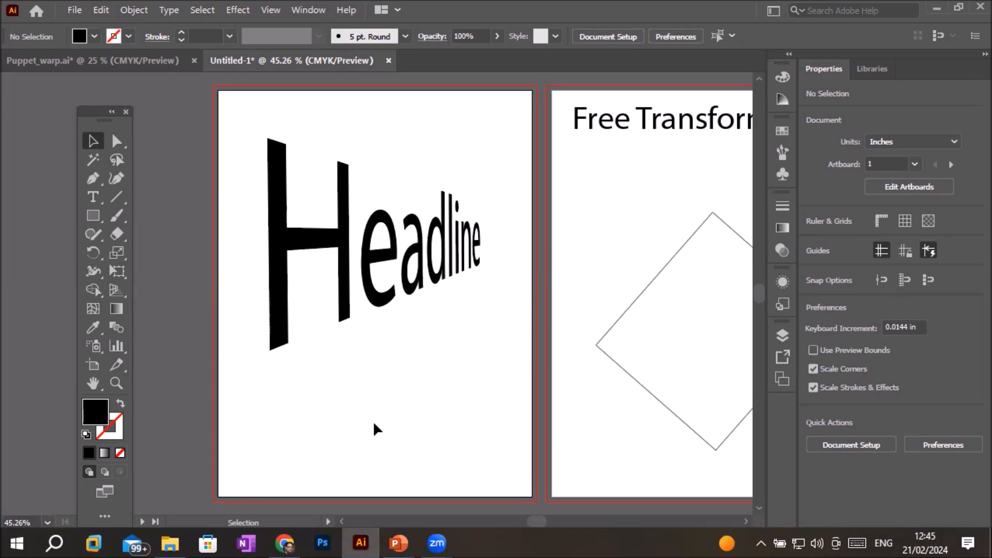
pyautogui.hotkey('ctrl', 'z')
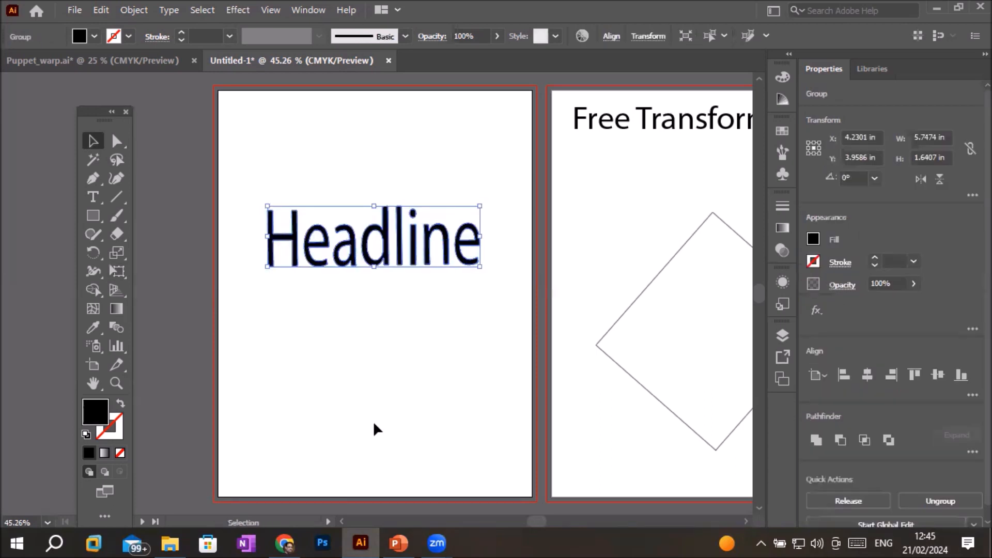
# - Perspective distort the "Headline" outlines so the lower edge widens to about 11.3 in, and move the transform options beside the tool palette
pyautogui.click(117, 270)
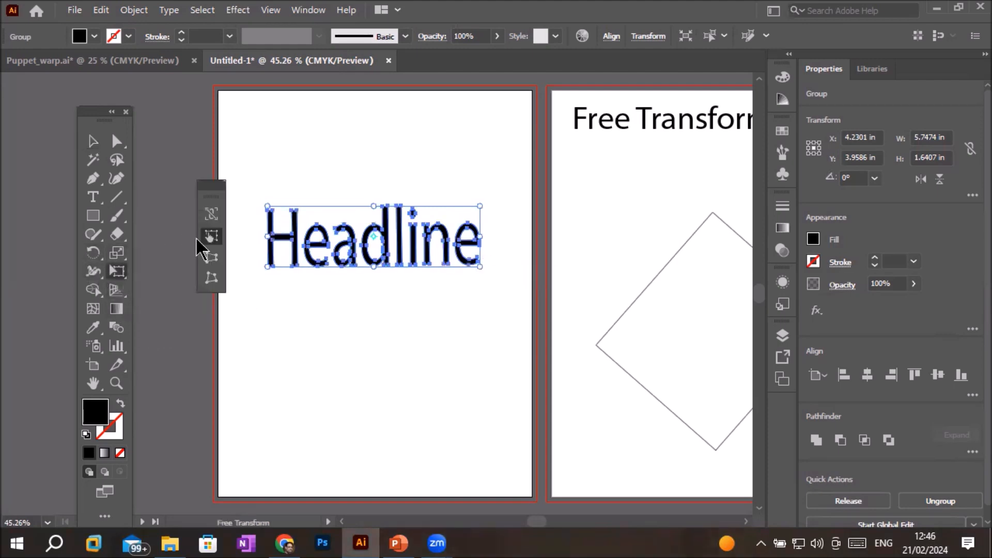
pyautogui.click(212, 257)
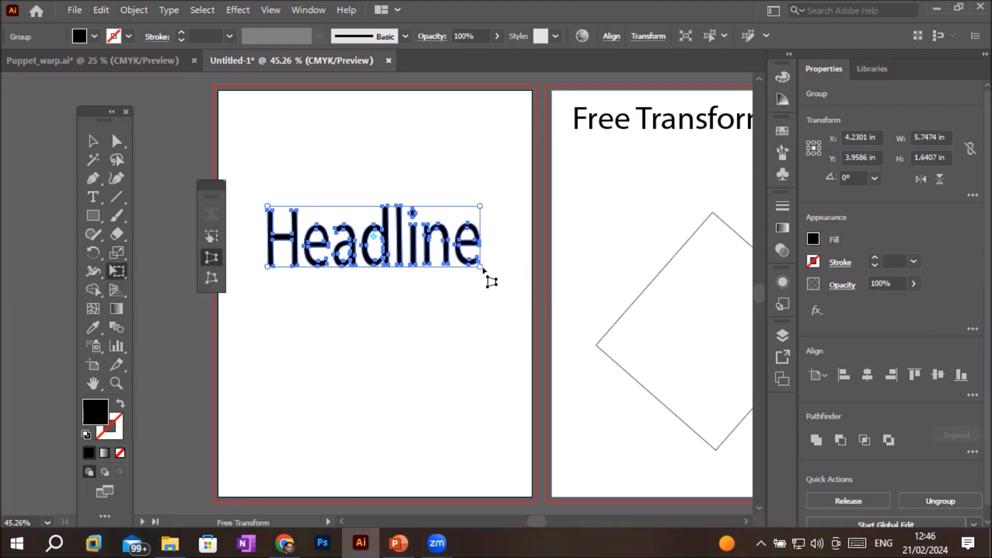
pyautogui.moveTo(483, 268); pyautogui.dragTo(592, 276)
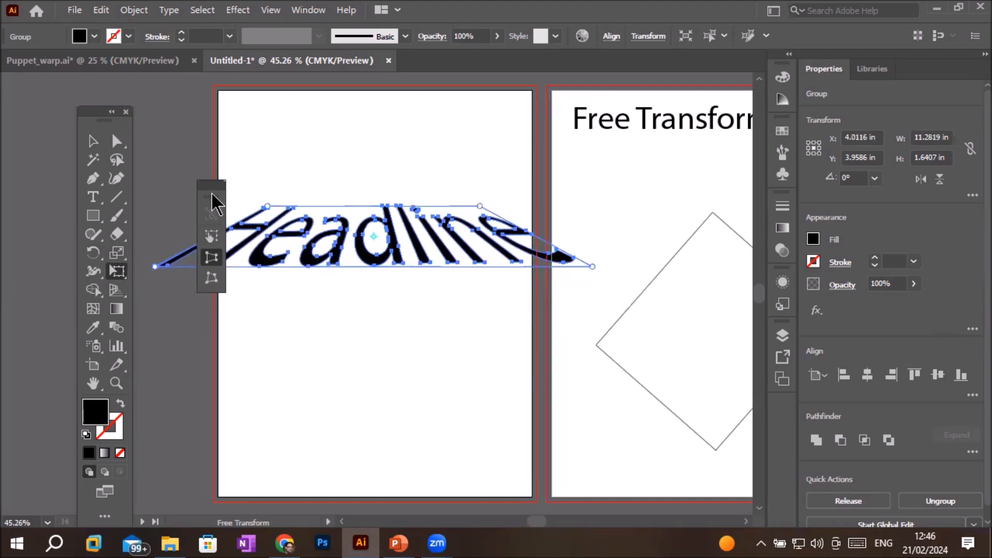
pyautogui.moveTo(210, 195); pyautogui.dragTo(155, 109)
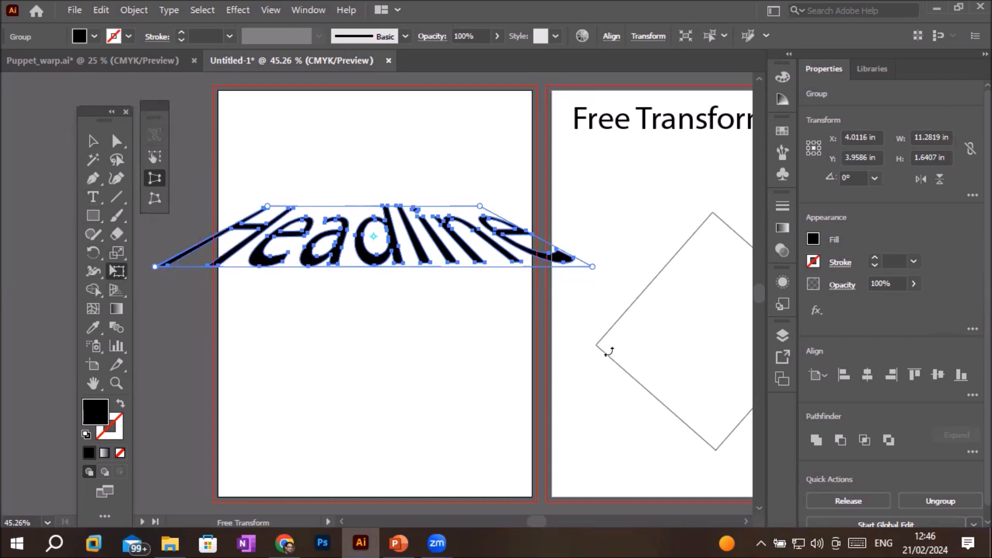
# - Draw a black square of about 1.2 in below the headline and duplicate it into an evenly spaced row of four
pyautogui.click(93, 215)
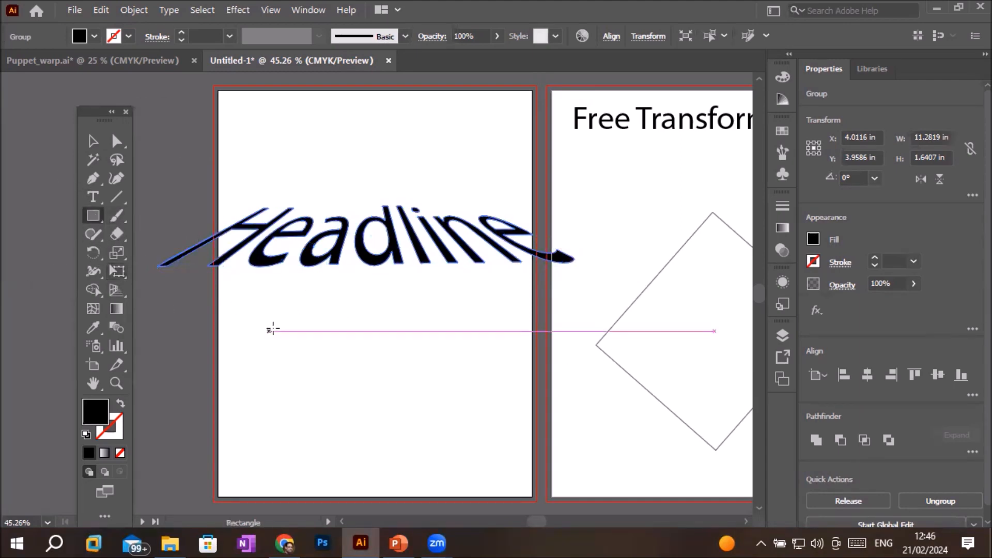
pyautogui.moveTo(275, 317); pyautogui.dragTo(322, 361)
pyautogui.click(92, 142)
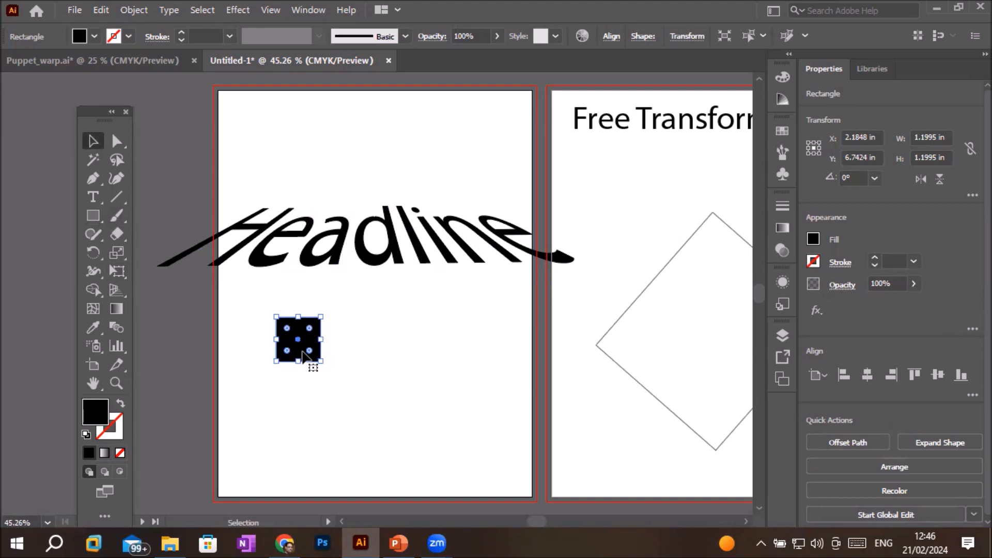
pyautogui.moveTo(301, 357); pyautogui.dragTo(353, 361)
pyautogui.hotkey('ctrl', 'd')
pyautogui.hotkey('ctrl', 'd')
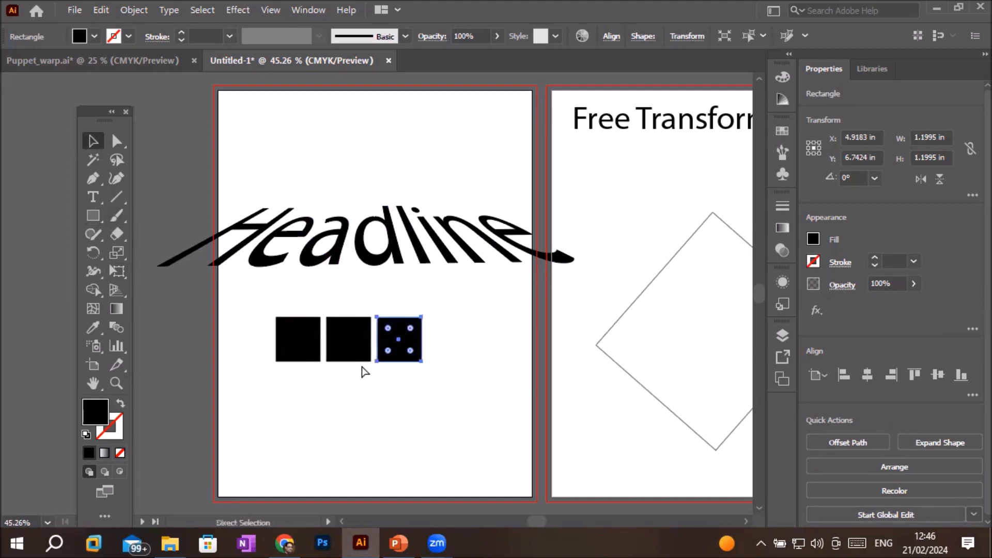
# - Perspective distort the four squares together, narrowing their lower edge and widening the upper edge to about 6.1 in
pyautogui.moveTo(246, 294); pyautogui.dragTo(491, 397)
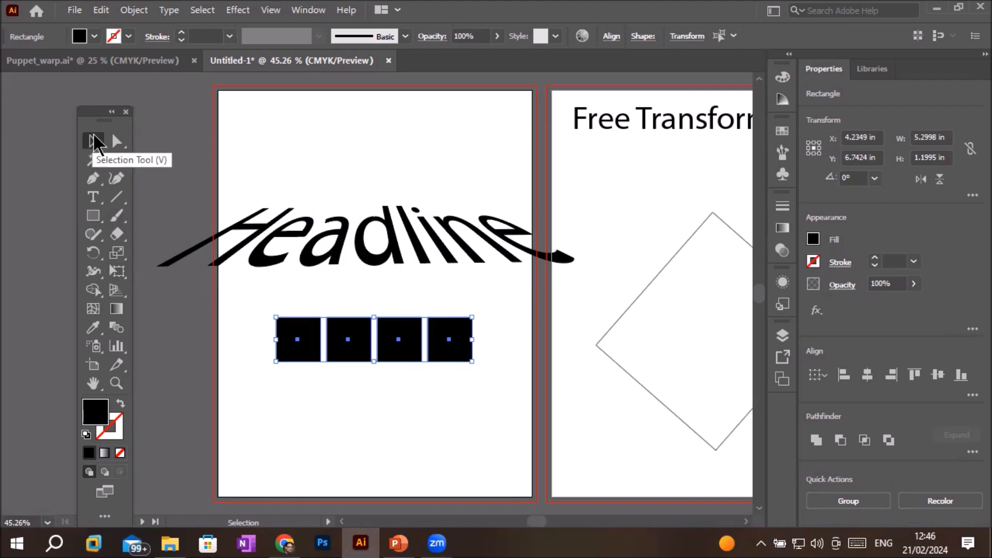
pyautogui.click(115, 270)
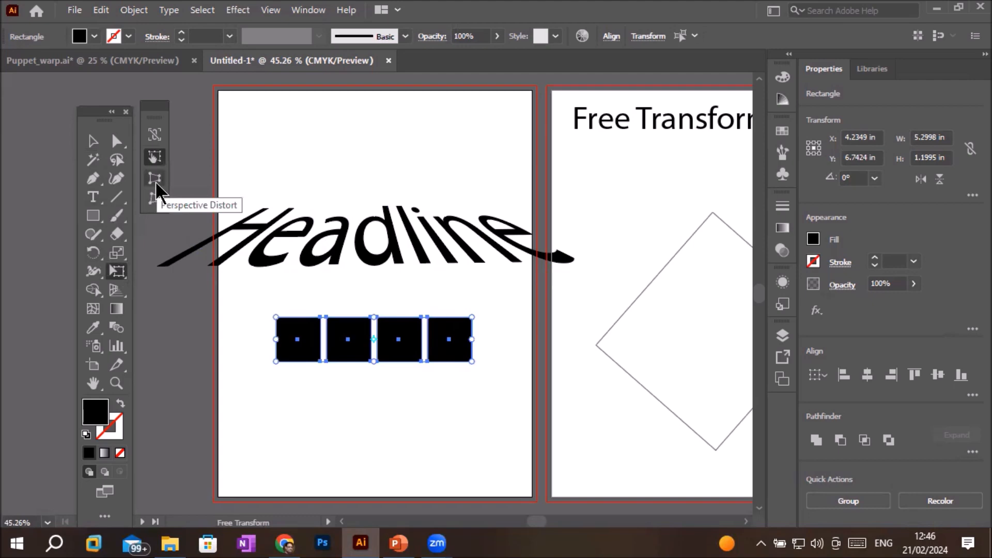
pyautogui.click(156, 182)
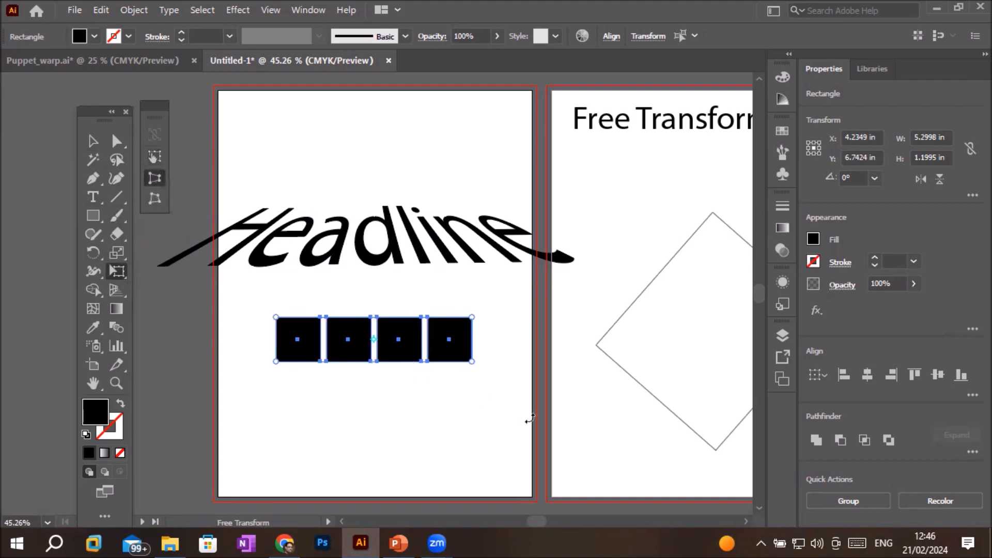
pyautogui.moveTo(472, 363); pyautogui.dragTo(404, 372)
pyautogui.moveTo(469, 320); pyautogui.dragTo(487, 336)
pyautogui.click(93, 141)
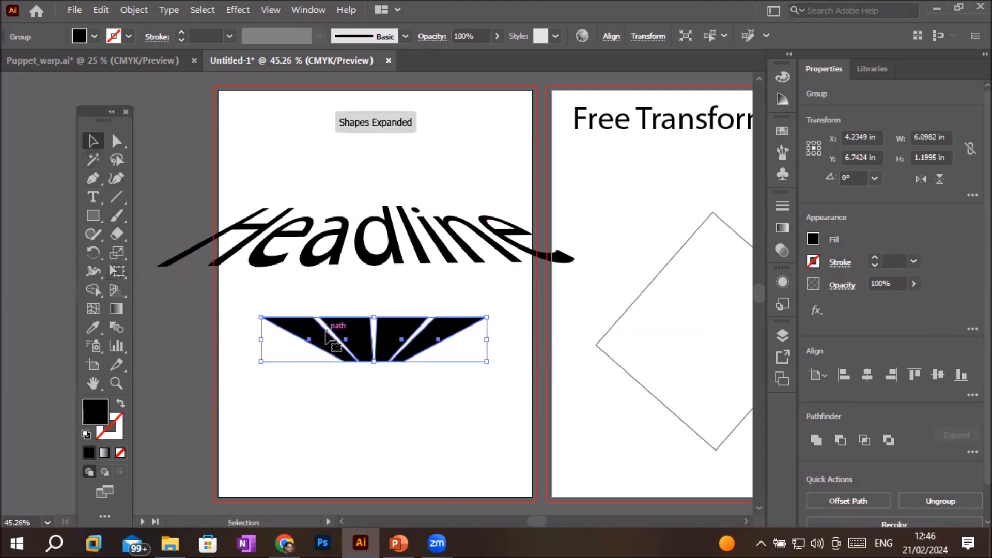
# - Stretch the distorted squares to about 4.3 in tall, and place them directly below the headline
pyautogui.moveTo(369, 362); pyautogui.dragTo(358, 477)
pyautogui.moveTo(389, 394); pyautogui.dragTo(391, 352)
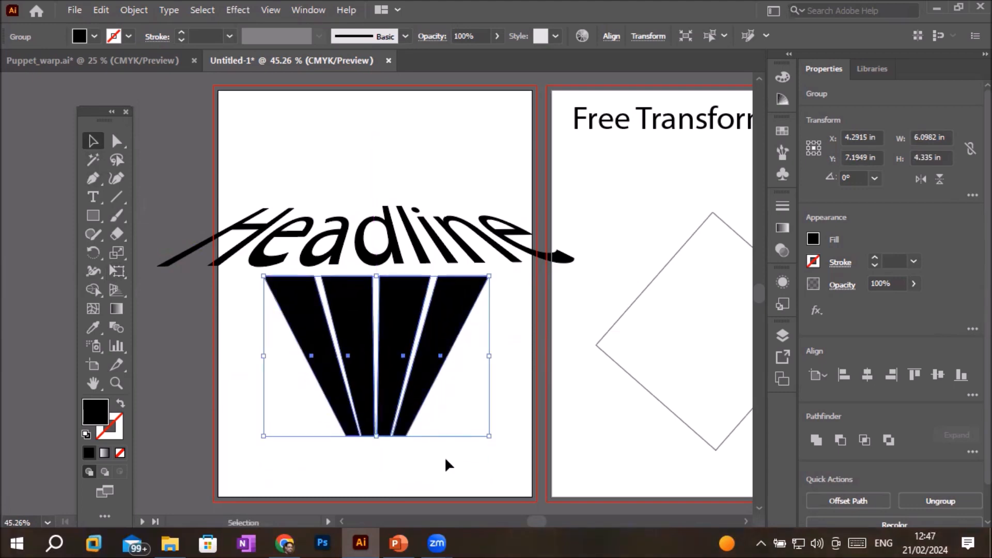
pyautogui.click(438, 464)
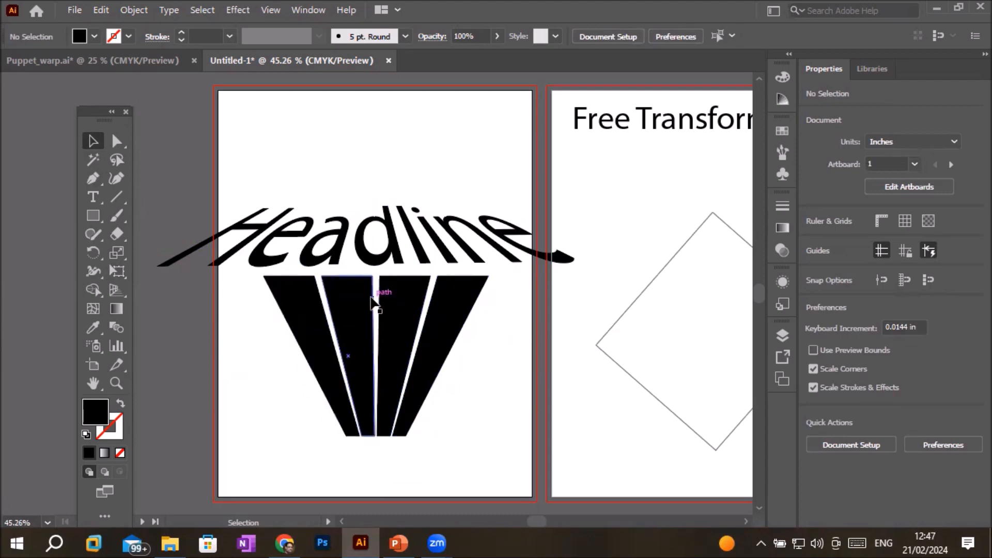
# - Draw a hexagon of about 1.4 by 1.2 in above the headline and duplicate it into a touching row of four
pyautogui.click(91, 217)
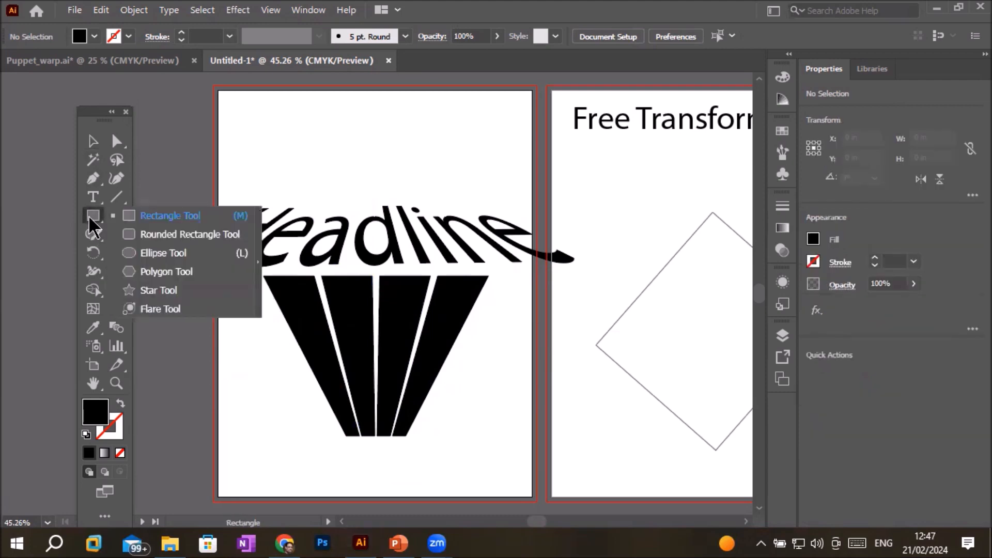
pyautogui.click(166, 271)
pyautogui.moveTo(308, 118); pyautogui.dragTo(321, 139)
pyautogui.click(93, 140)
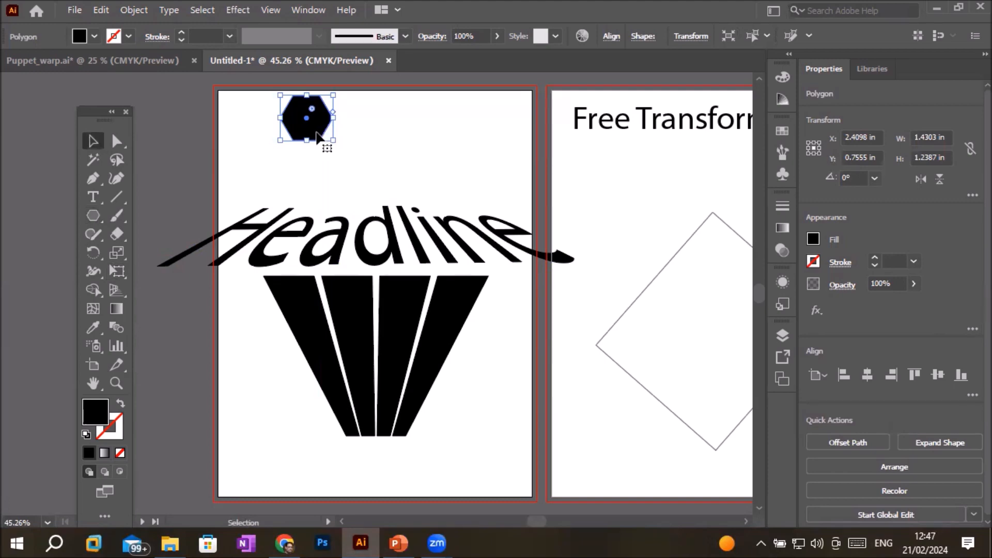
pyautogui.moveTo(320, 138); pyautogui.dragTo(376, 136)
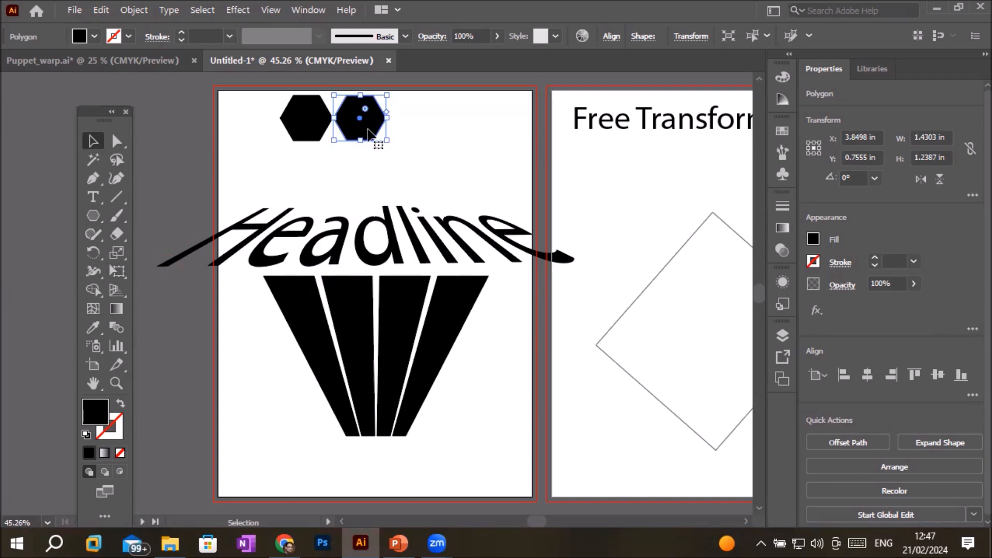
pyautogui.hotkey('ctrl', 'd')
pyautogui.hotkey('ctrl', 'd')
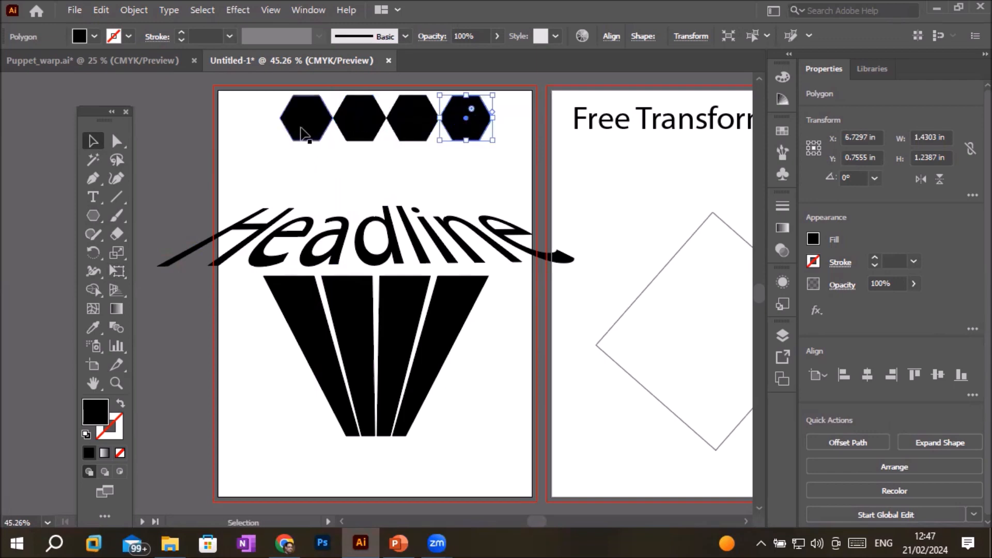
# - Select the four hexagons above the headline and set Free Transform to Perspective Distort
pyautogui.moveTo(248, 101); pyautogui.dragTo(526, 166)
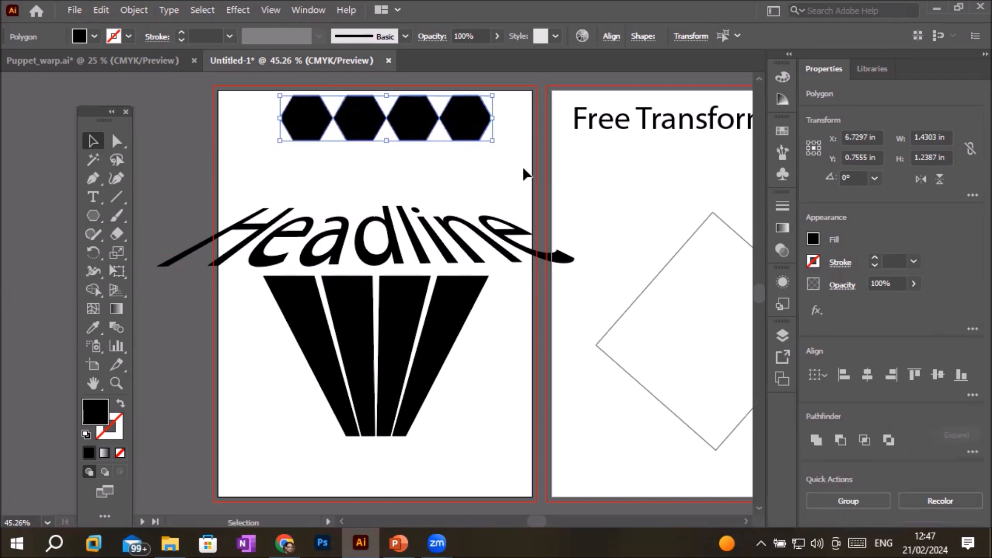
pyautogui.click(115, 275)
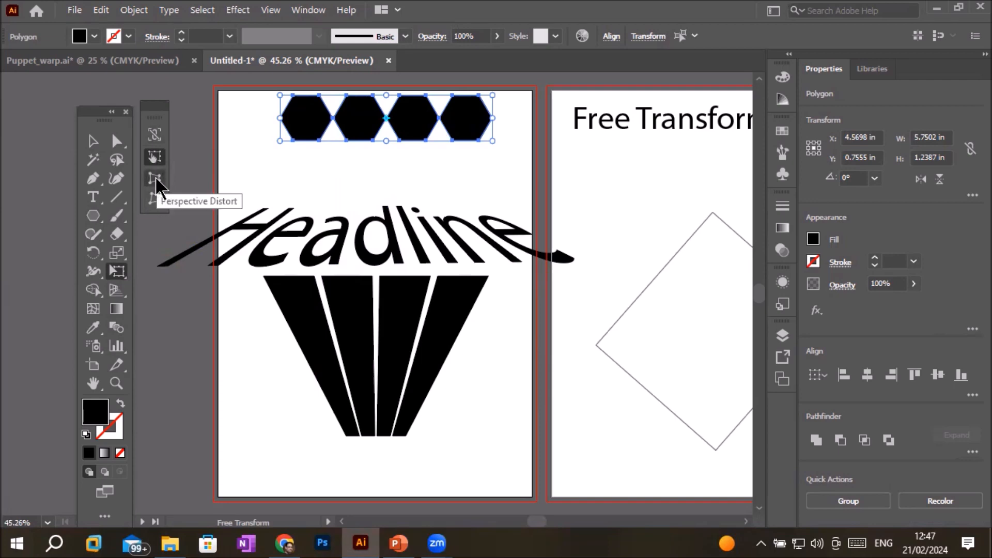
pyautogui.click(155, 179)
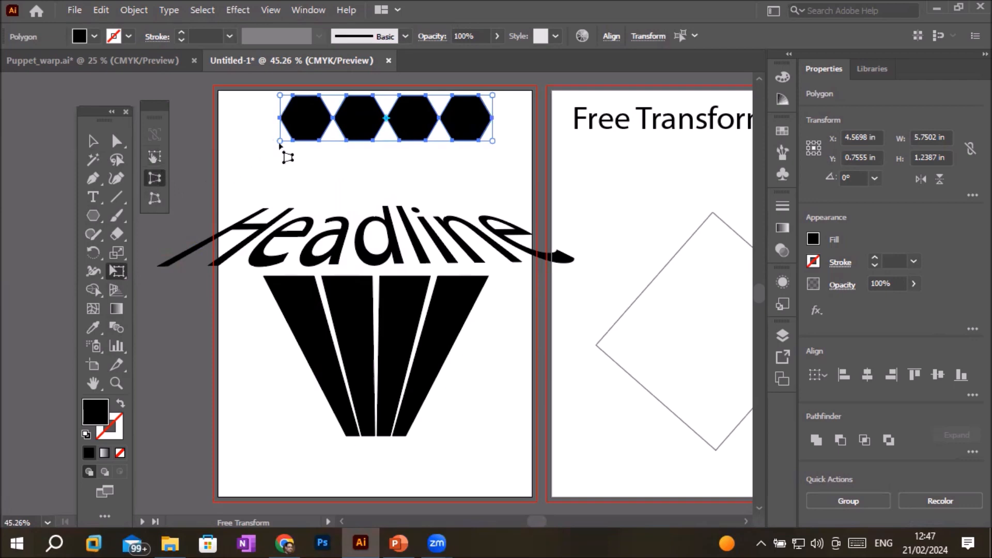
pyautogui.moveTo(279, 146); pyautogui.dragTo(279, 199)
pyautogui.hotkey('ctrl', 'z')
pyautogui.hotkey('ctrl', 'z')
pyautogui.hotkey('ctrl', 'z')
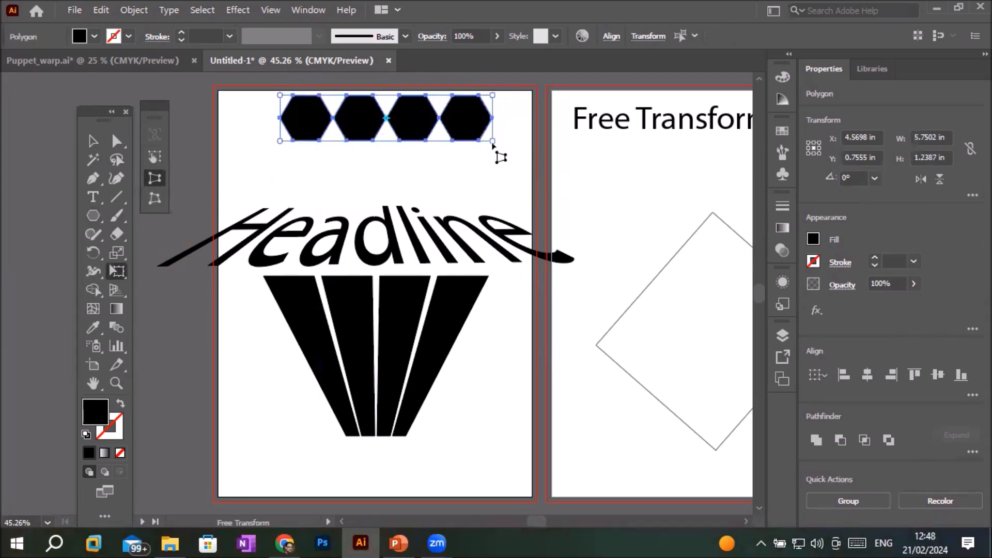
# - Narrow the lower edge of the hexagon row in perspective and stretch the shapes to about 2.8 in tall
pyautogui.moveTo(493, 144); pyautogui.dragTo(433, 149)
pyautogui.click(93, 140)
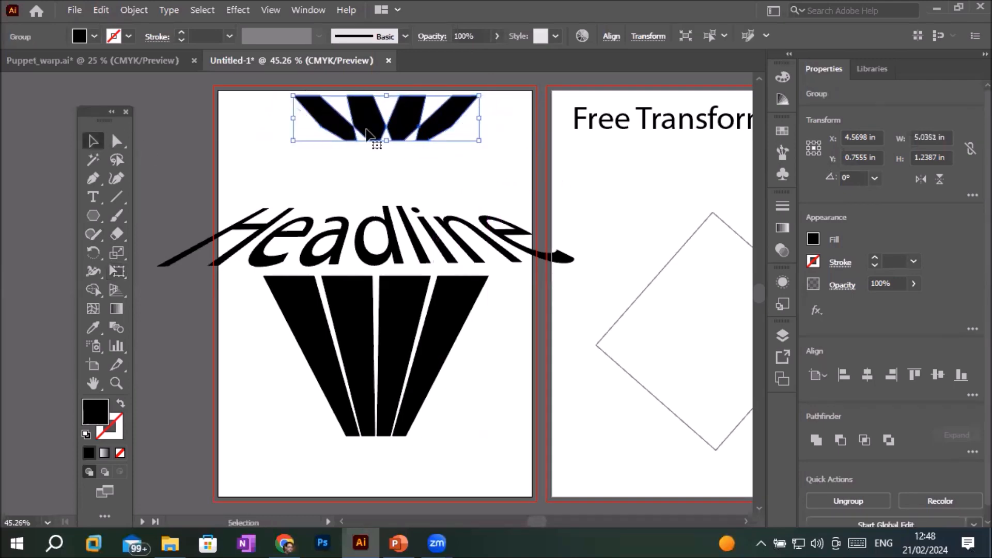
pyautogui.moveTo(387, 140); pyautogui.dragTo(386, 199)
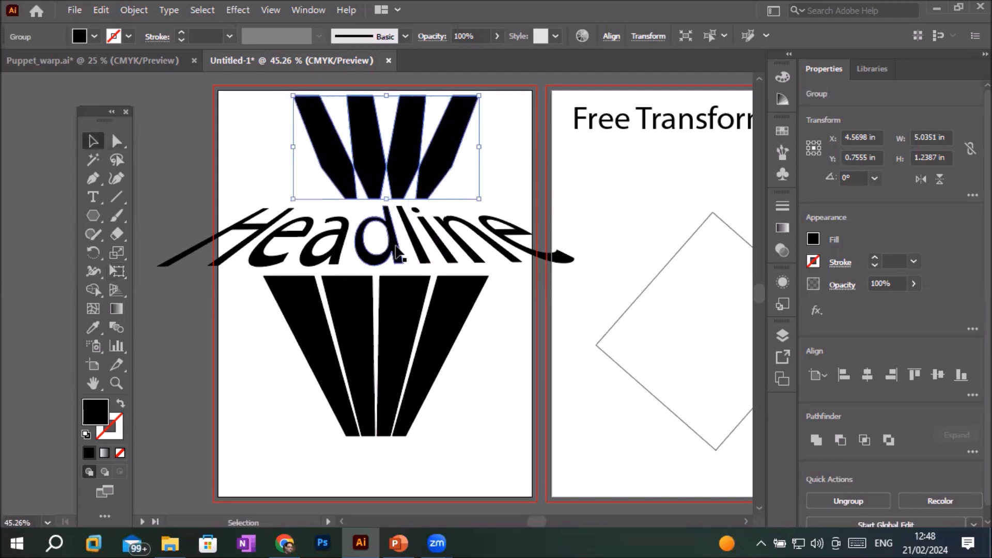
# - Move the distorted headline slightly to the right, to about X 4.38 in
pyautogui.click(501, 479)
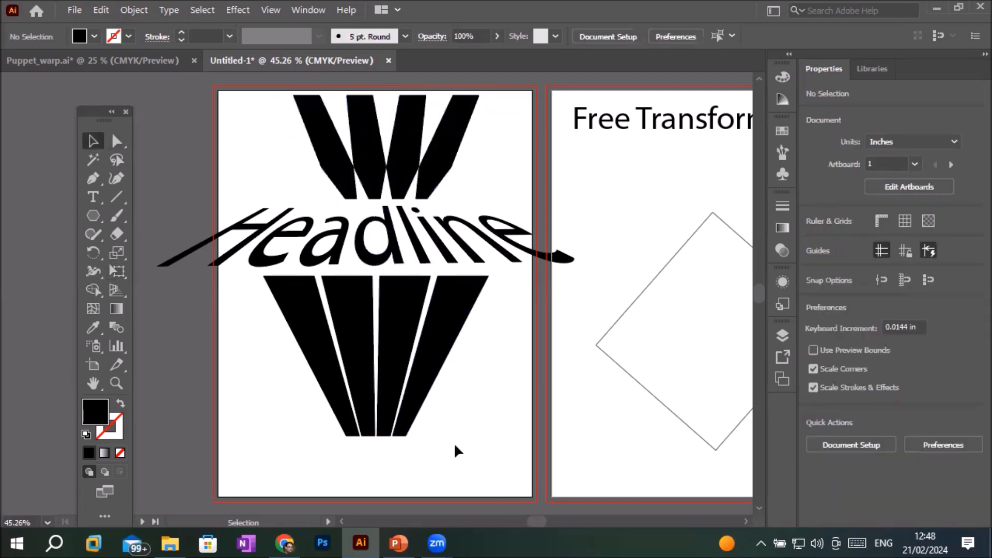
pyautogui.moveTo(284, 235); pyautogui.dragTo(298, 236)
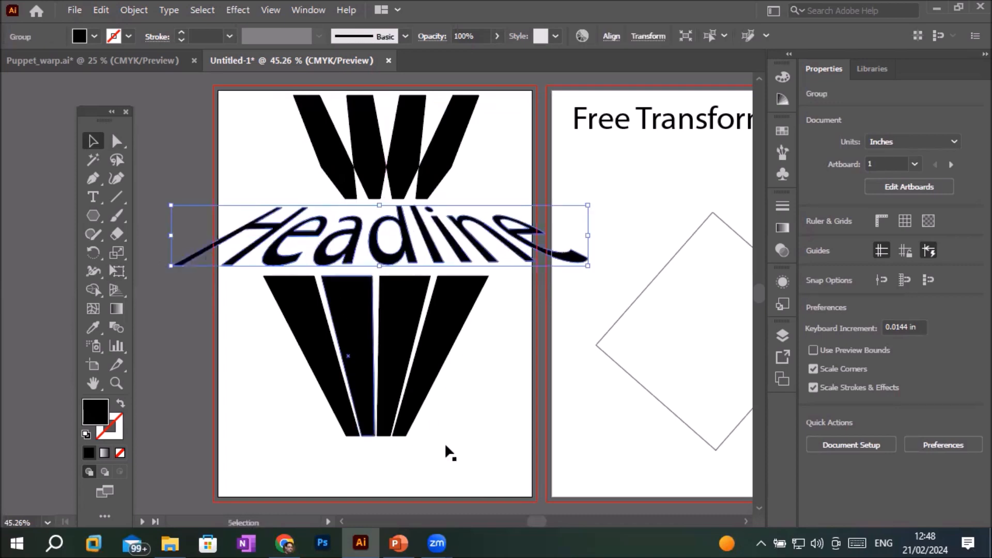
pyautogui.click(454, 481)
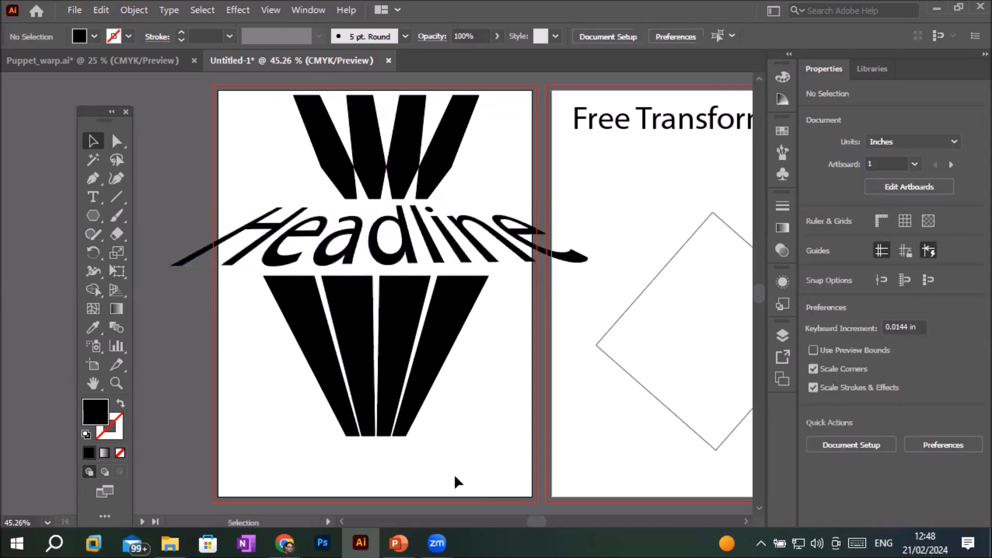
# - Select the distorted hexagons one by one within their group to examine them as separate shapes
pyautogui.click(322, 157)
pyautogui.click(117, 140)
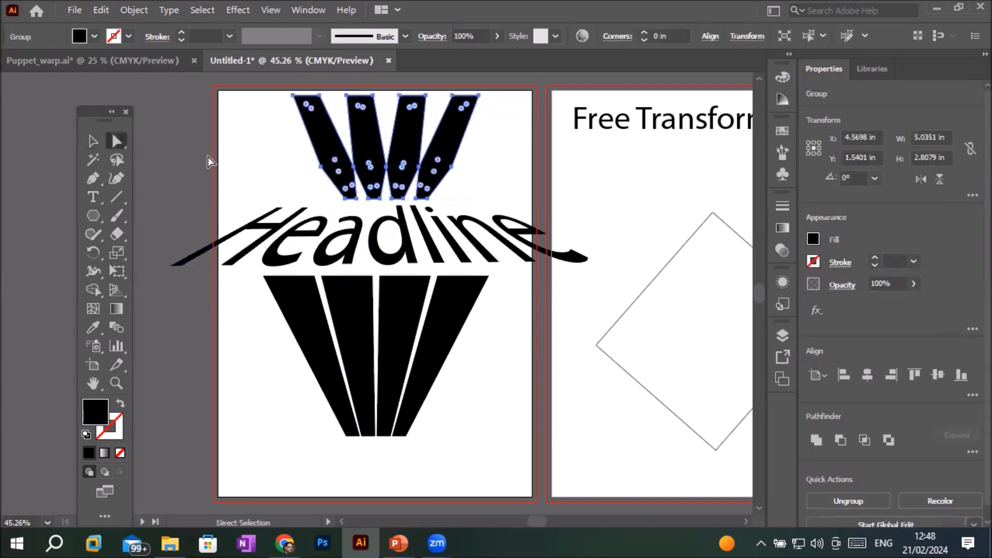
pyautogui.click(260, 162)
pyautogui.click(323, 141)
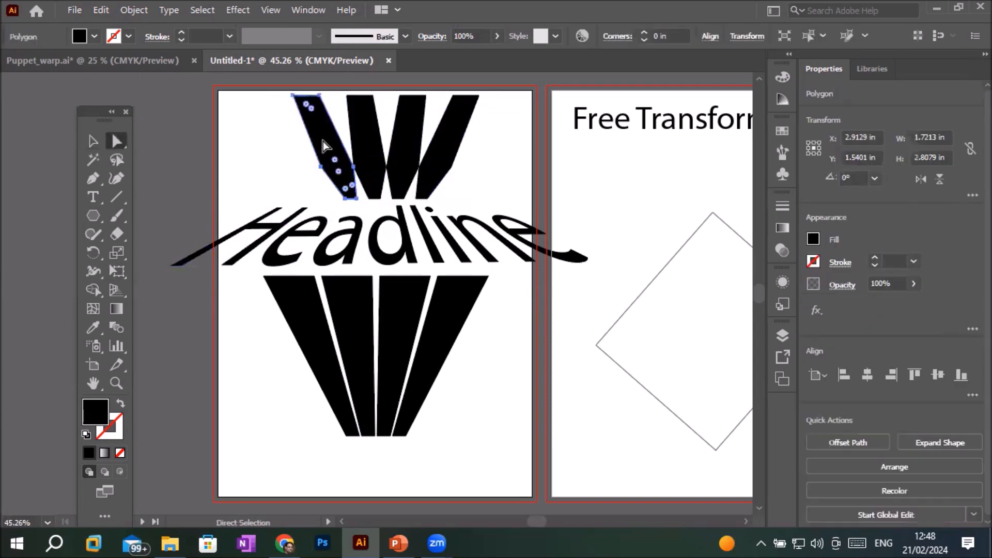
pyautogui.click(370, 139)
pyautogui.click(408, 141)
pyautogui.click(443, 157)
pyautogui.click(93, 140)
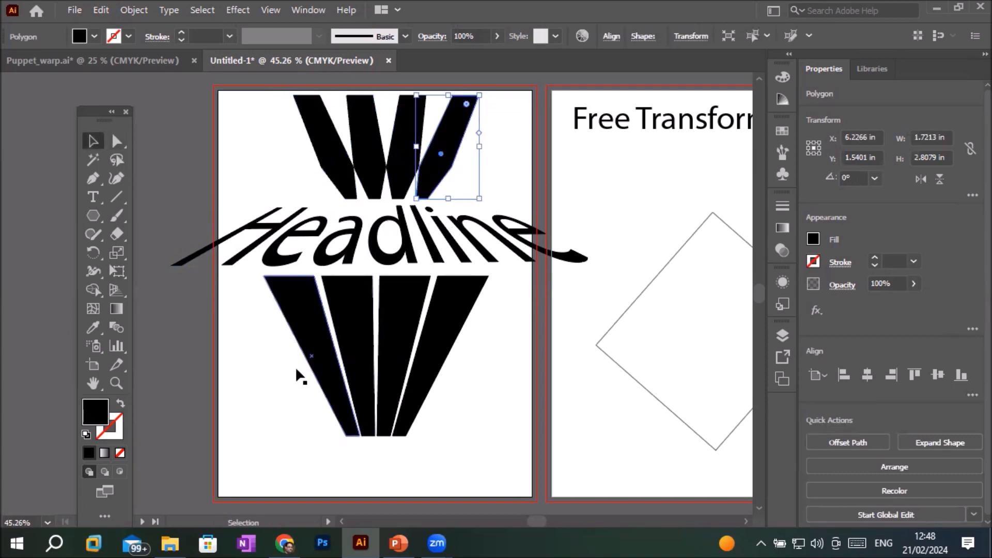
# - Fill the whole group of distorted hexagons with yellow
pyautogui.click(378, 132)
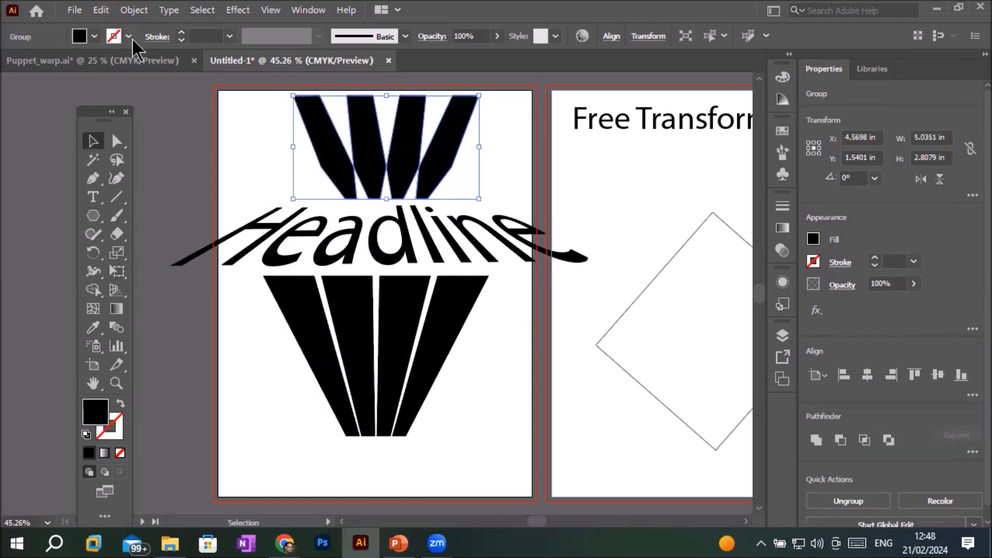
pyautogui.click(94, 37)
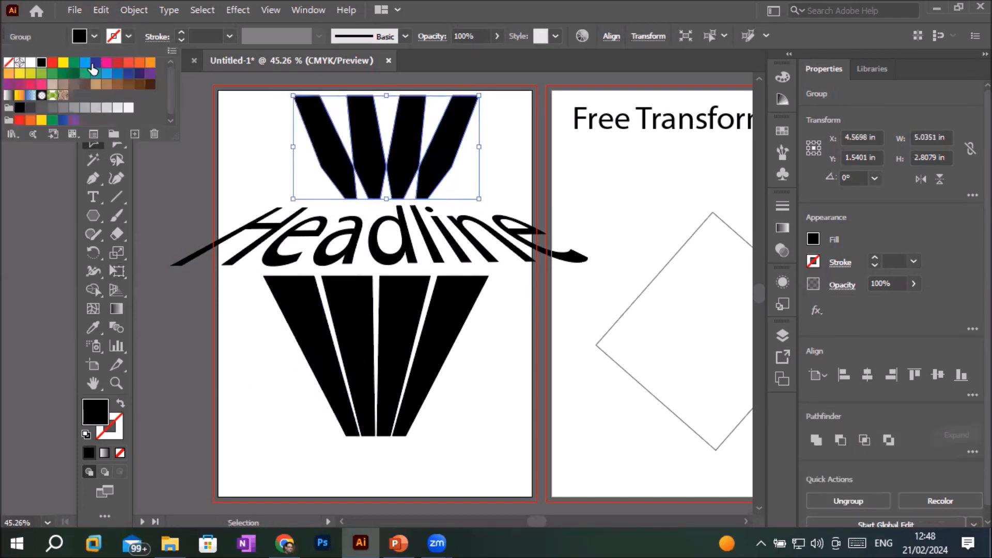
pyautogui.click(63, 62)
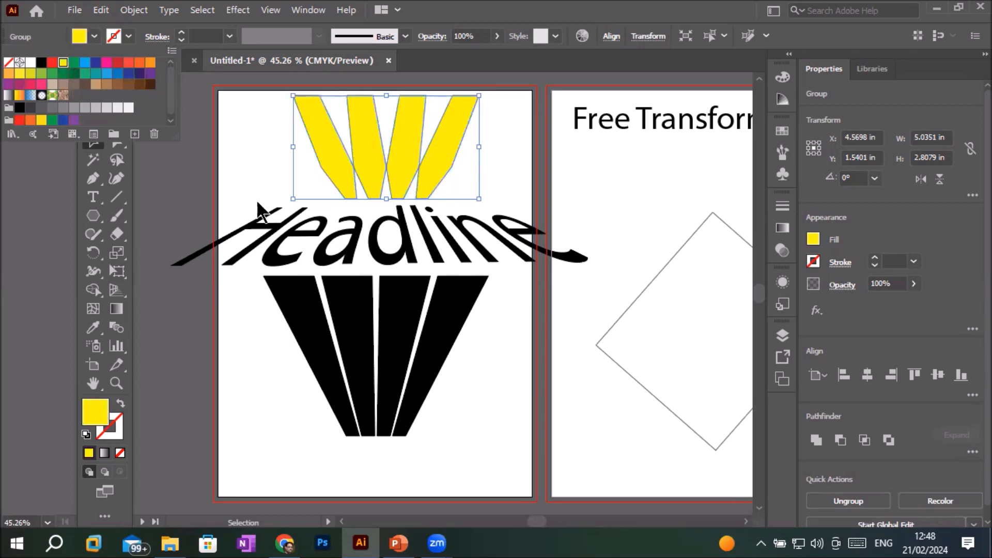
# - Ungroup the distorted hexagons and fill the two outer shapes with CMYK Blue
pyautogui.rightClick(374, 162)
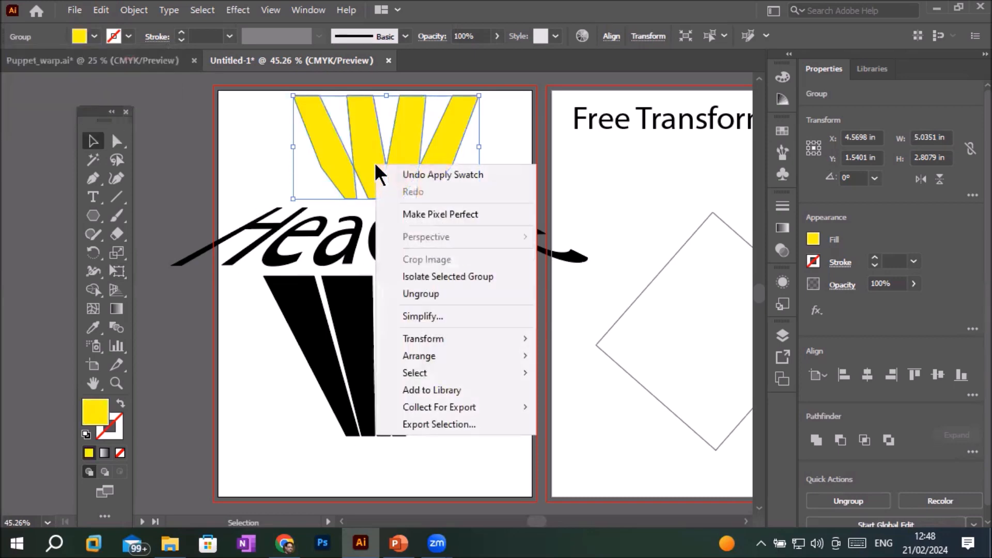
pyautogui.click(421, 291)
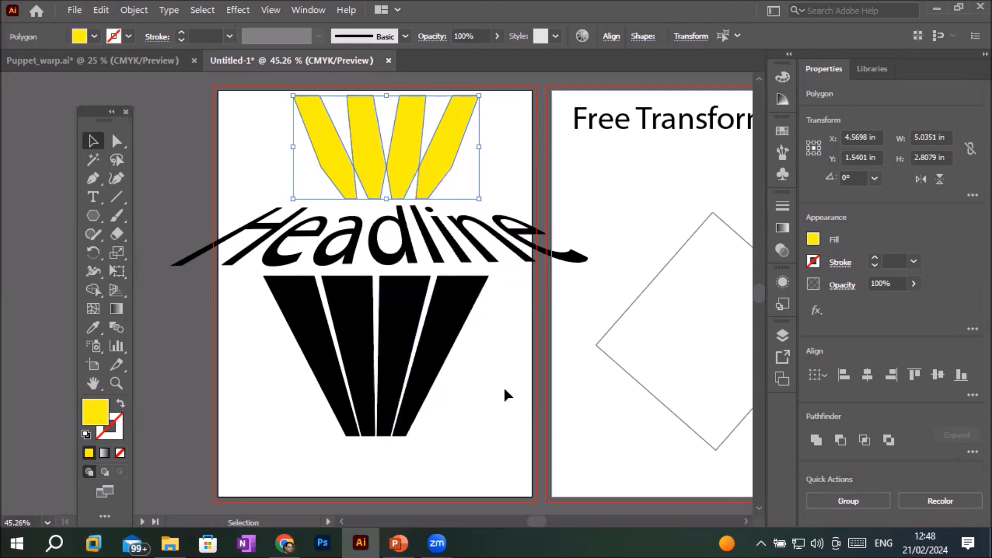
pyautogui.click(497, 348)
pyautogui.click(450, 168)
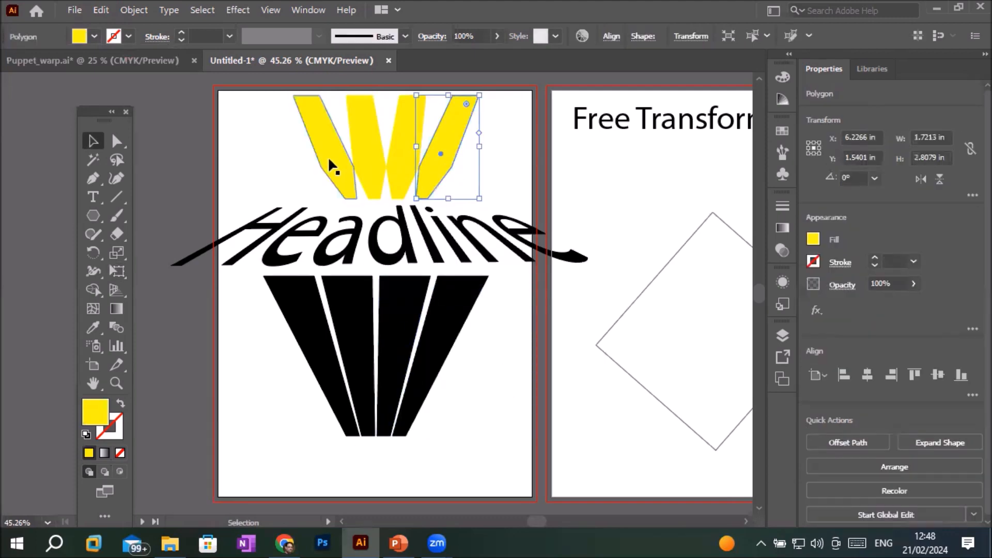
pyautogui.keyDown('shift'); pyautogui.click(328, 160); pyautogui.keyUp('shift')
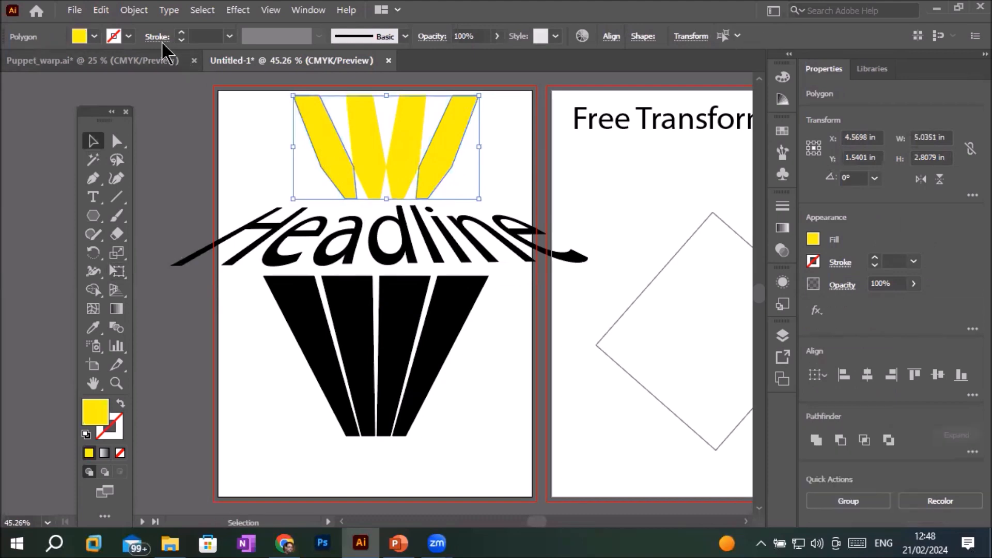
pyautogui.click(94, 37)
pyautogui.click(96, 62)
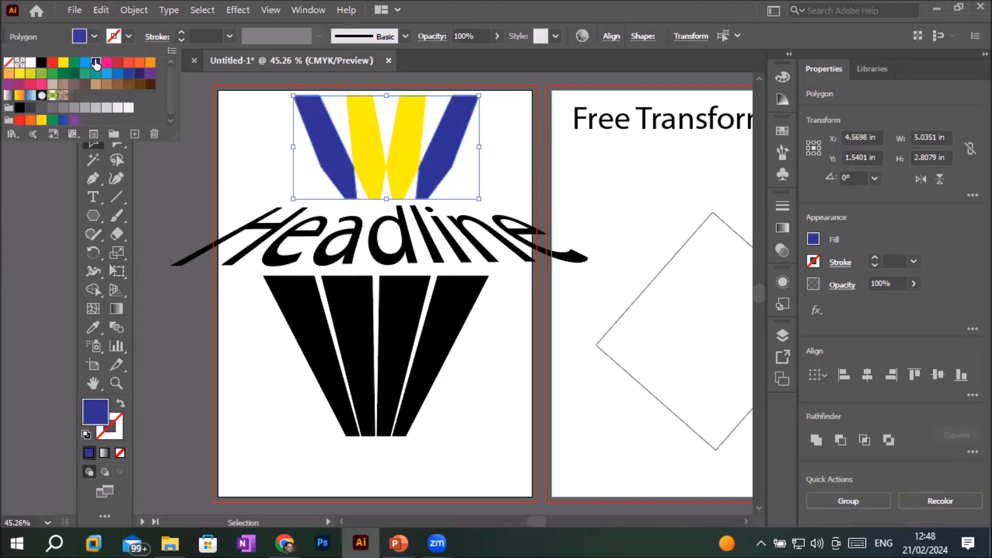
# - Fill the two middle hexagon shapes with red and clear the selection
pyautogui.click(373, 147)
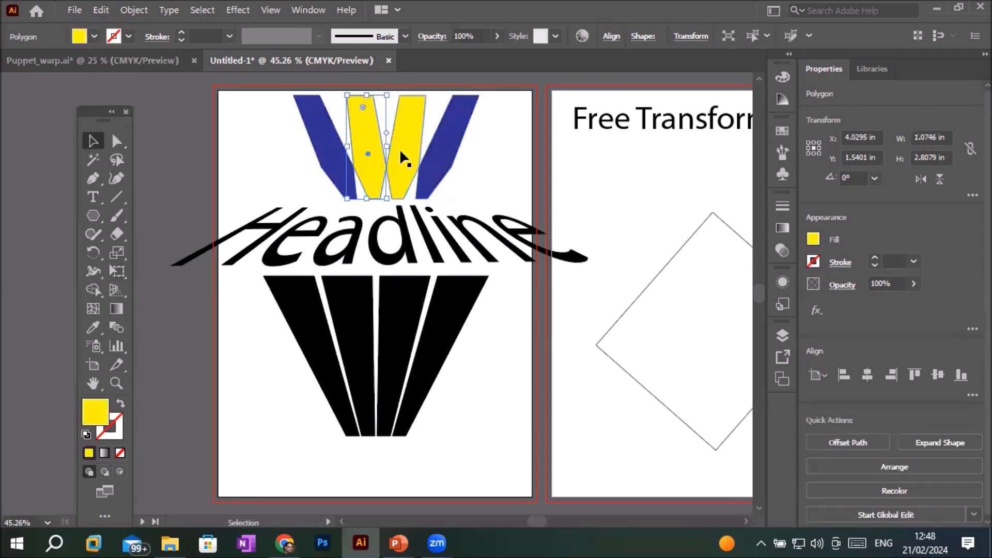
pyautogui.keyDown('shift'); pyautogui.click(408, 147); pyautogui.keyUp('shift')
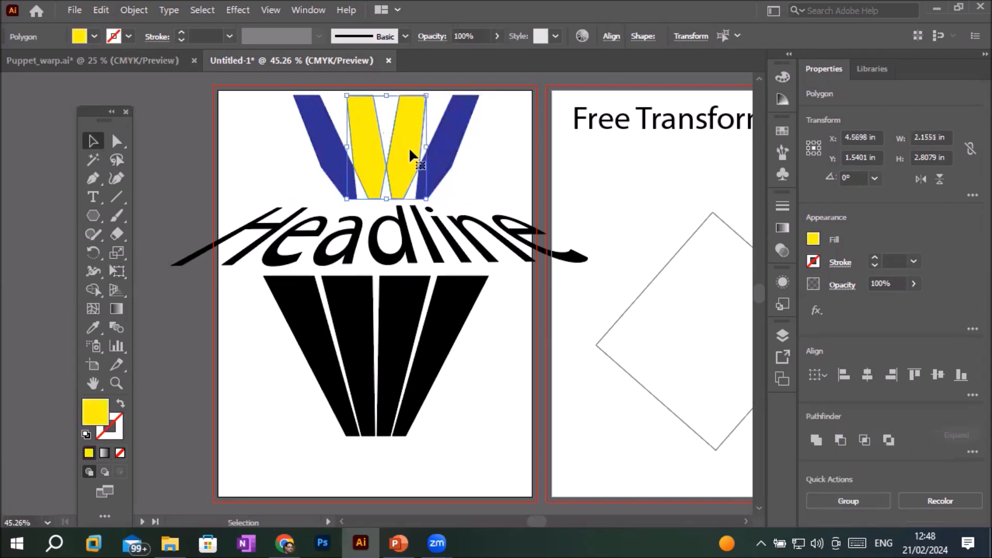
pyautogui.click(95, 37)
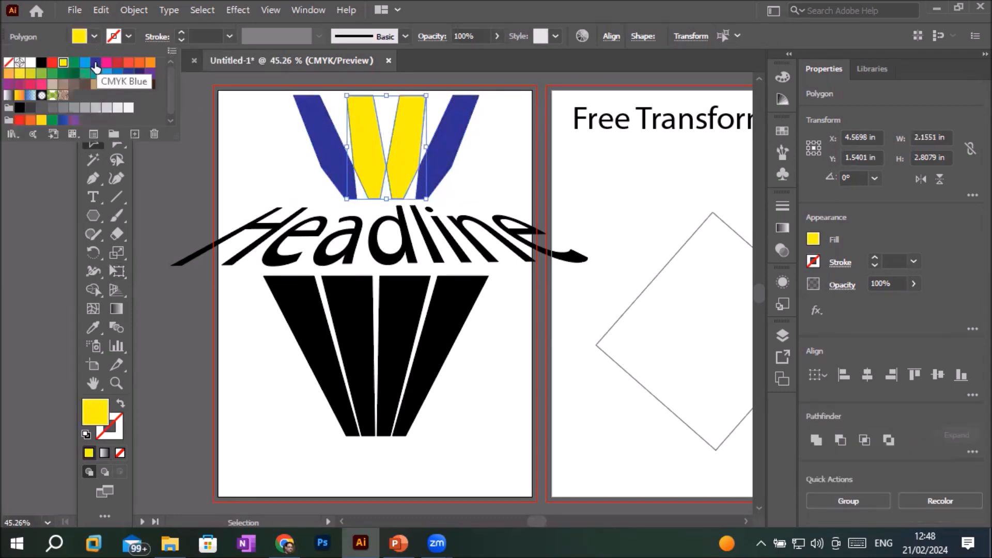
pyautogui.click(96, 62)
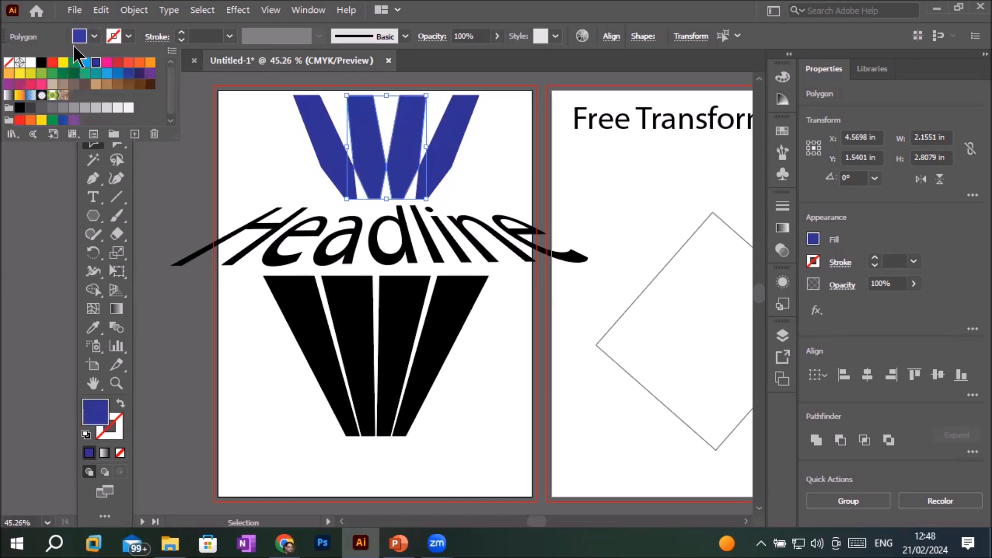
pyautogui.click(94, 37)
pyautogui.click(94, 38)
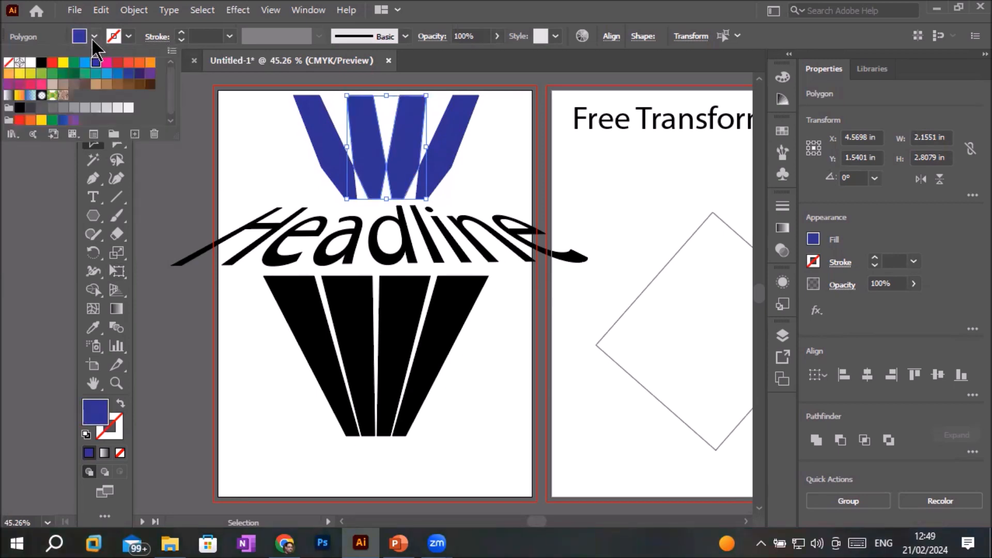
pyautogui.click(52, 64)
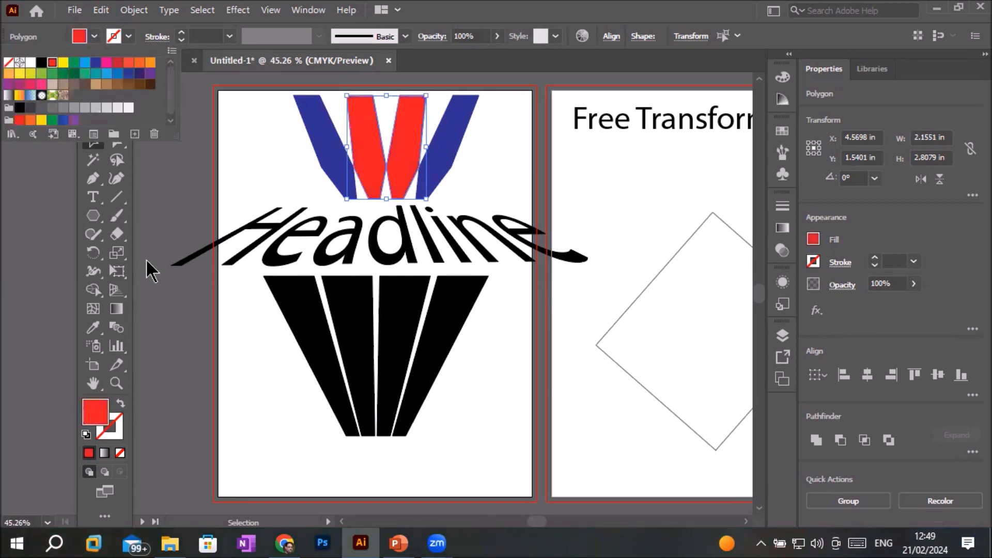
pyautogui.click(229, 363)
pyautogui.click(235, 365)
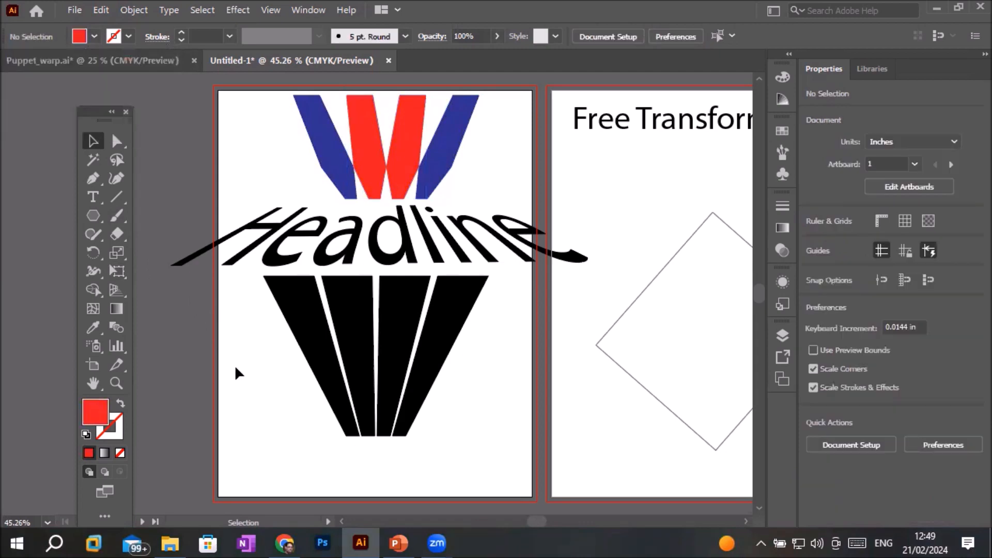
# - Ungroup the distorted squares below the headline and fill the first and third shapes from the left with red
pyautogui.click(317, 354)
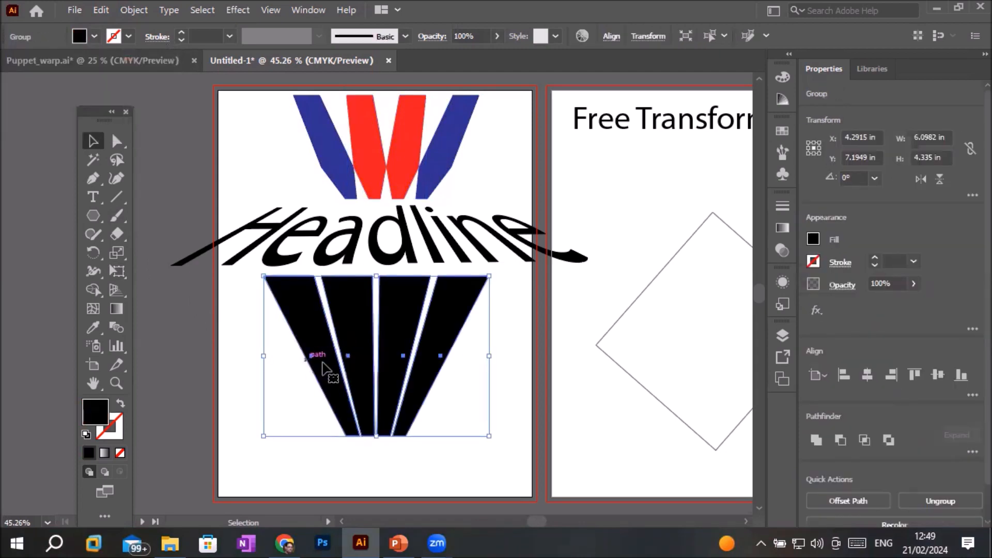
pyautogui.rightClick(323, 363)
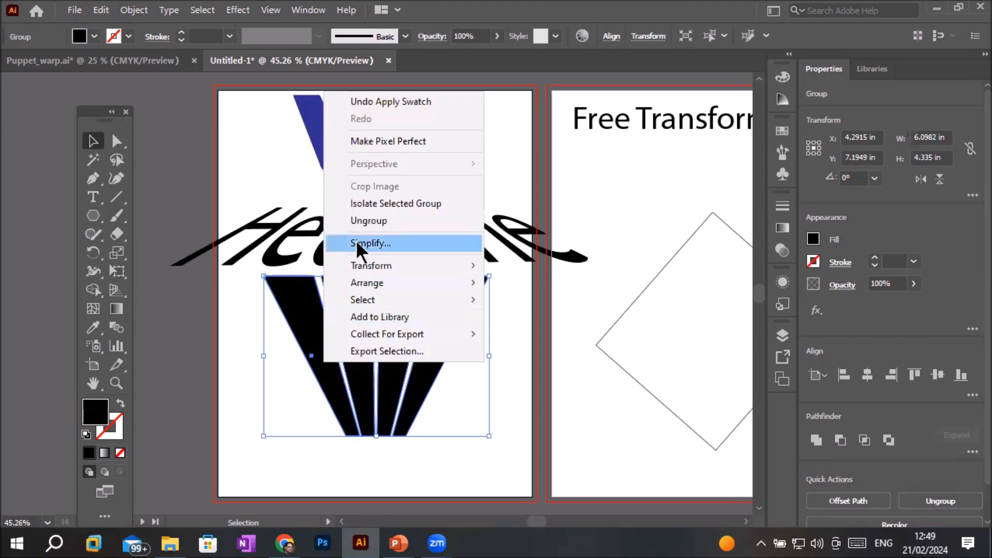
pyautogui.click(368, 221)
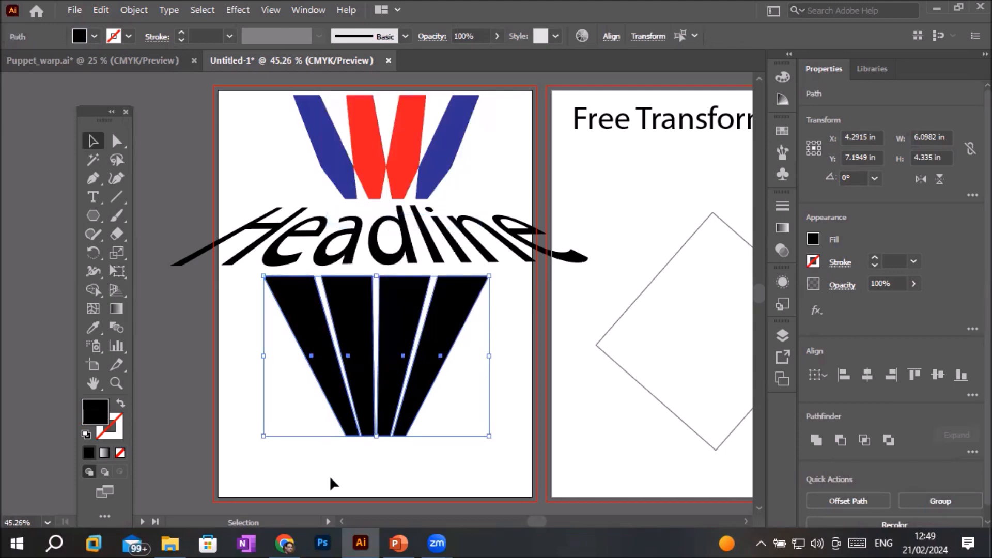
pyautogui.click(308, 343)
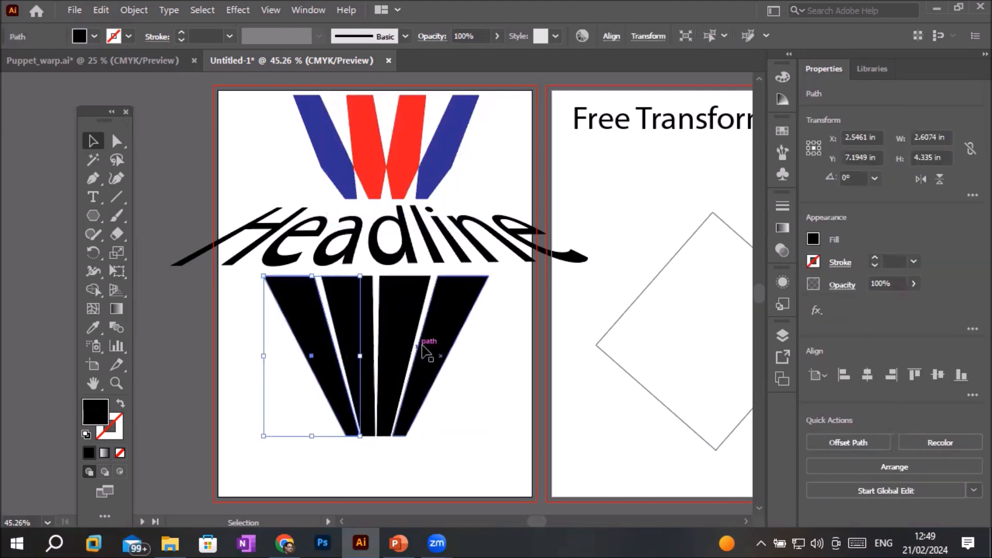
pyautogui.keyDown('shift'); pyautogui.click(400, 352); pyautogui.keyUp('shift')
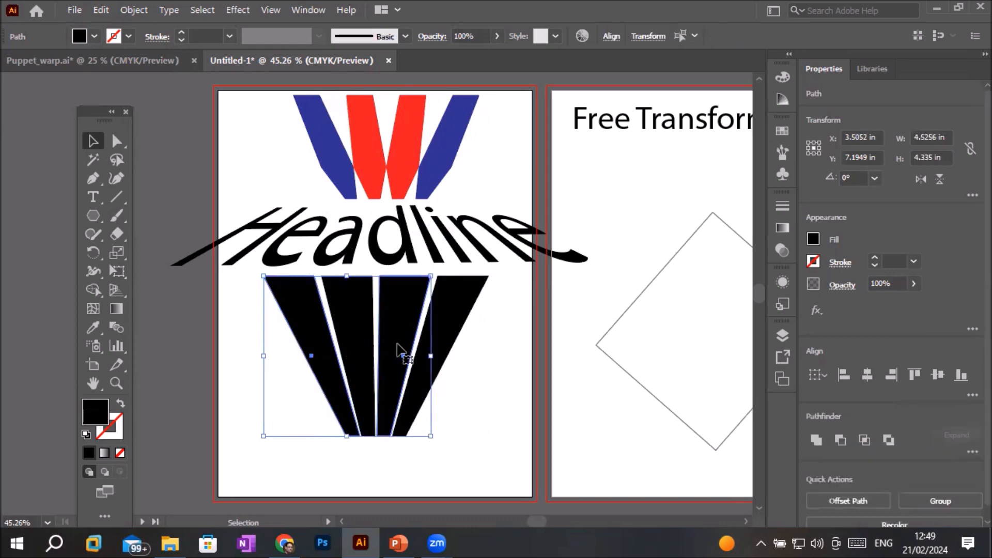
pyautogui.click(94, 37)
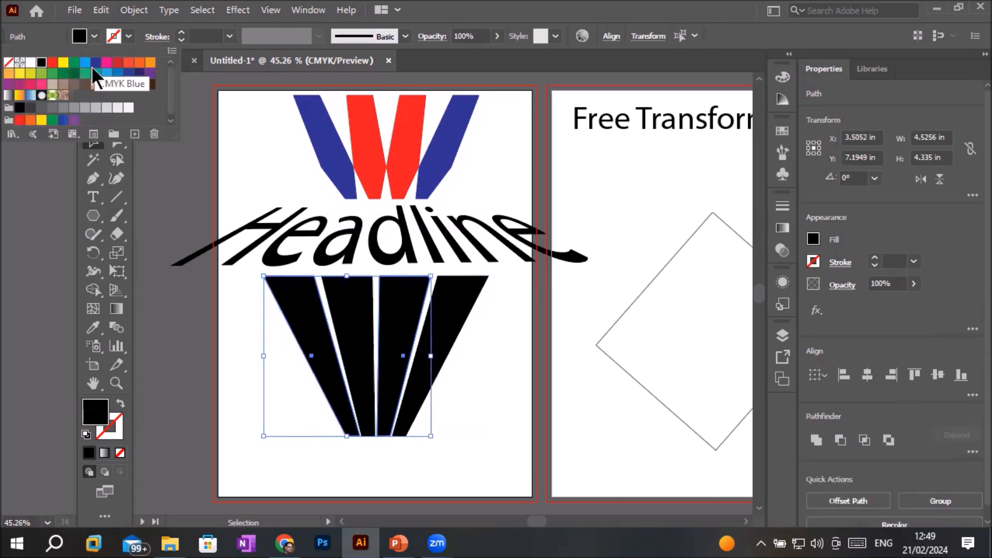
pyautogui.click(52, 62)
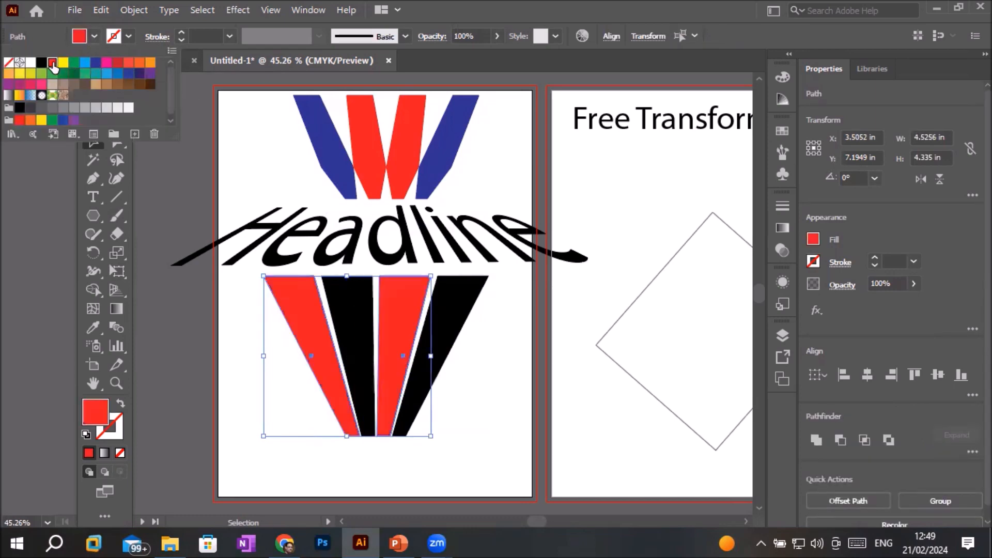
pyautogui.click(326, 470)
pyautogui.click(476, 442)
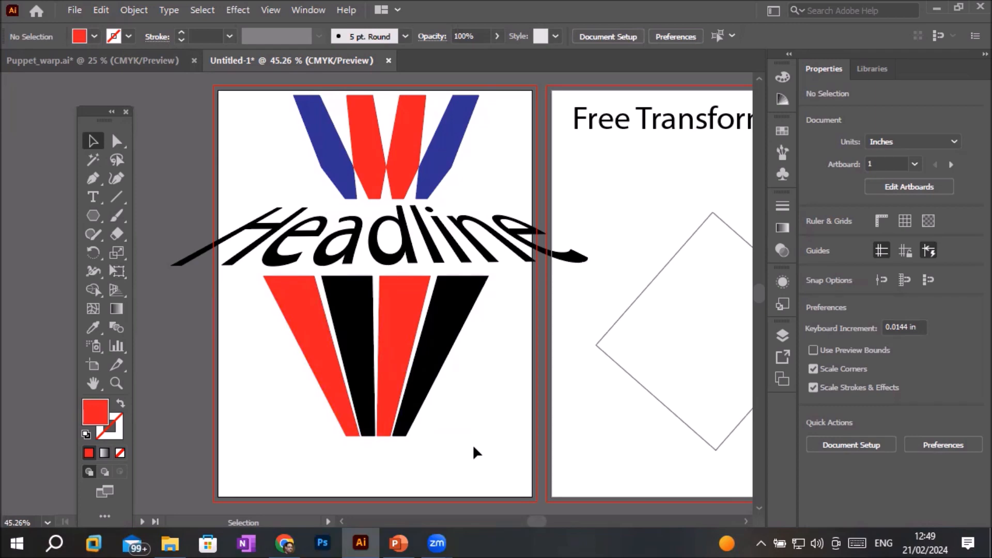
# - Ungroup the distorted headline lettering into separate letters
pyautogui.click(411, 248)
pyautogui.rightClick(410, 249)
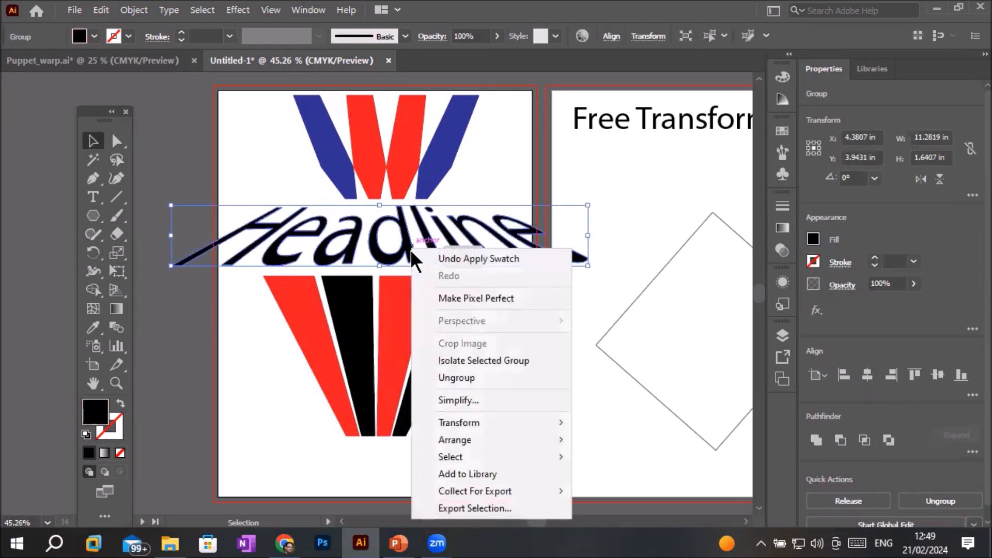
pyautogui.click(479, 377)
pyautogui.click(284, 425)
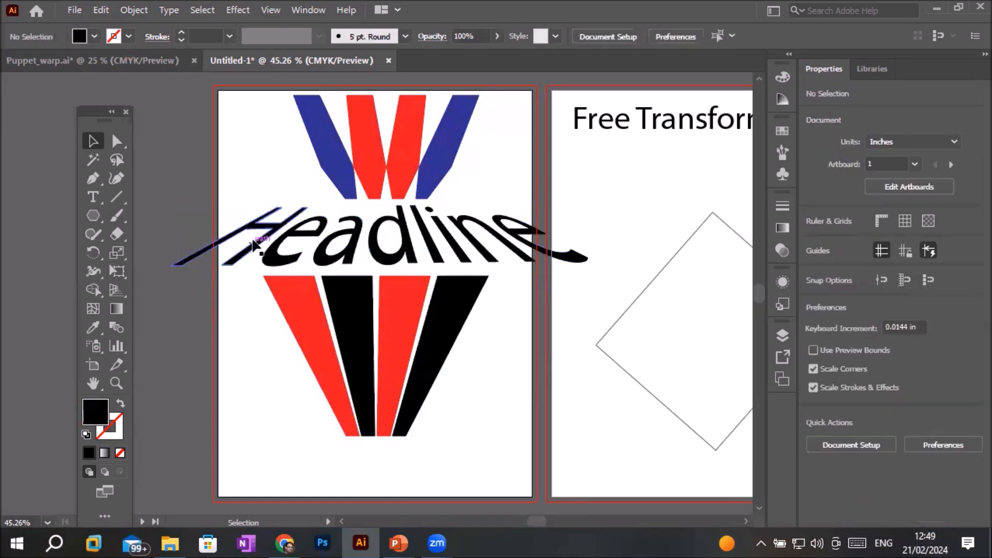
# - Fill the headline letters H, a, l and n with red and clear the selection
pyautogui.click(264, 249)
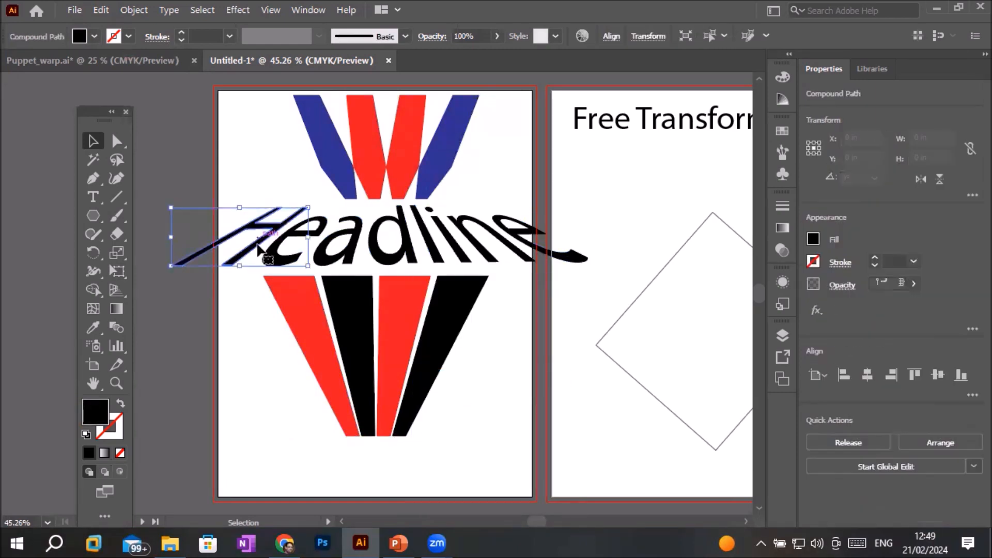
pyautogui.keyDown('shift'); pyautogui.click(345, 255); pyautogui.keyUp('shift')
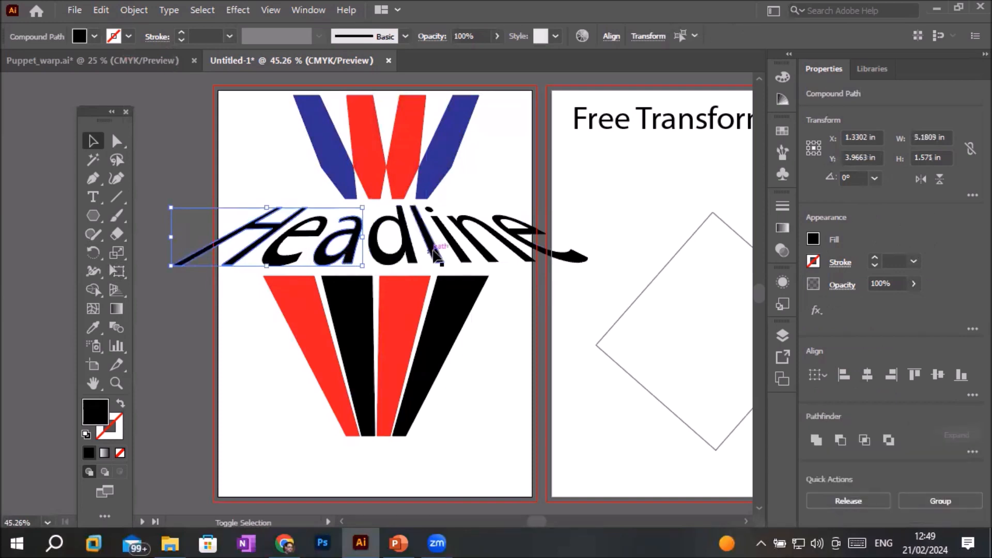
pyautogui.keyDown('shift'); pyautogui.click(435, 251); pyautogui.keyUp('shift')
pyautogui.keyDown('shift'); pyautogui.click(487, 252); pyautogui.keyUp('shift')
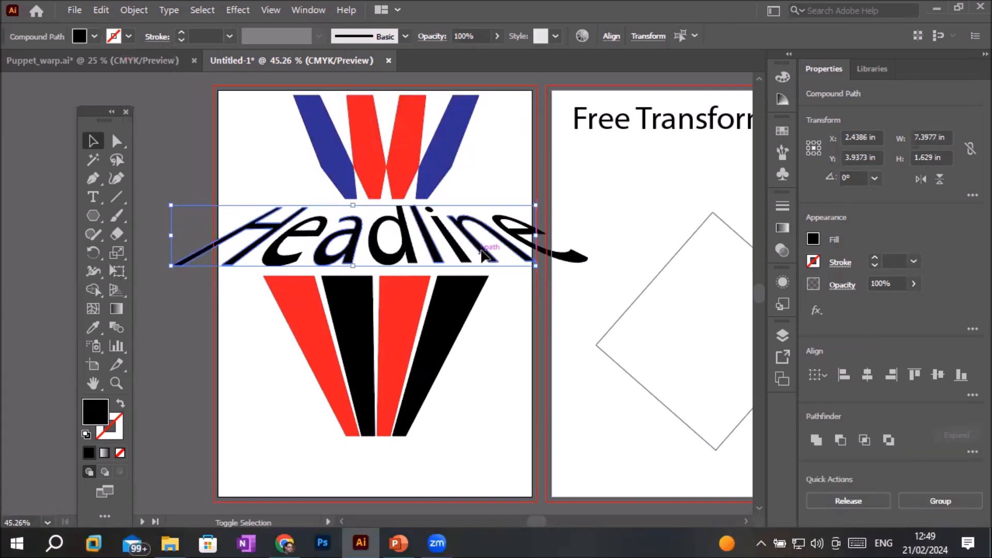
pyautogui.click(94, 35)
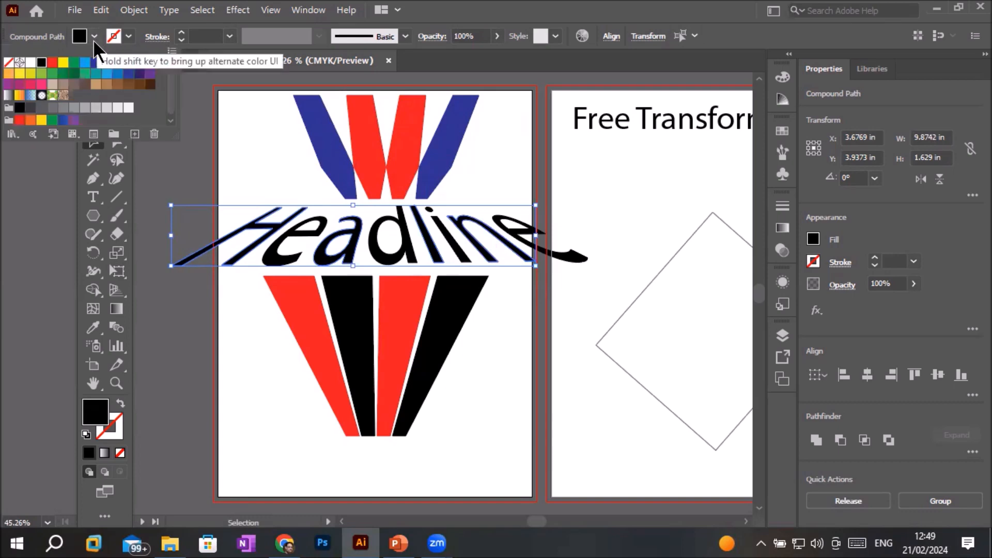
pyautogui.click(52, 63)
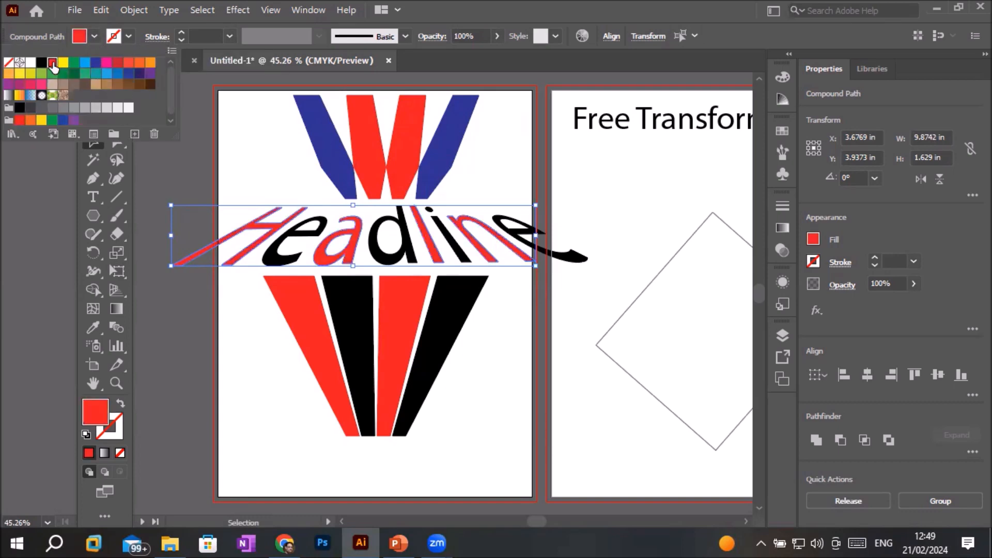
pyautogui.click(263, 402)
pyautogui.click(261, 398)
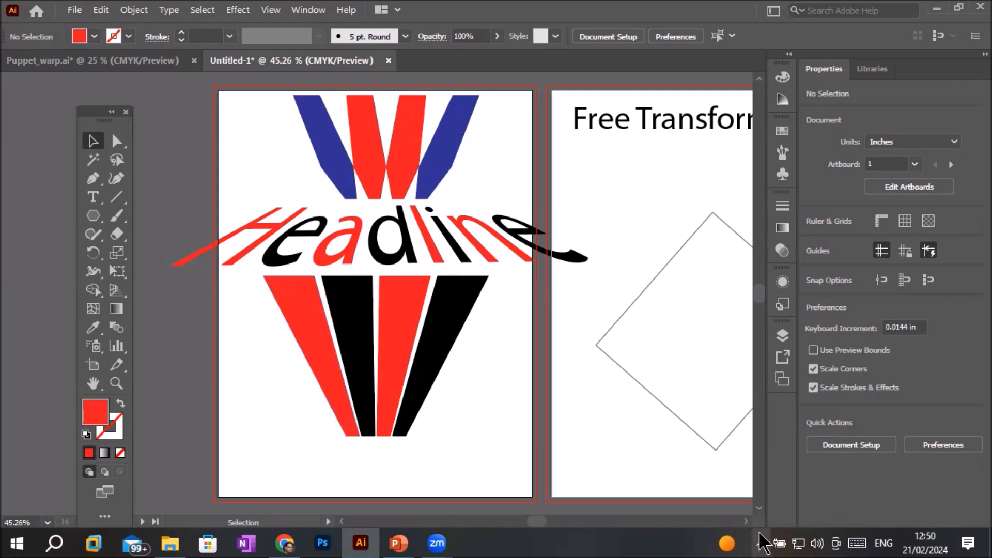
# - Move the rotated square on the second artboard up to just beneath the title
pyautogui.hscroll(5, 749, 525)
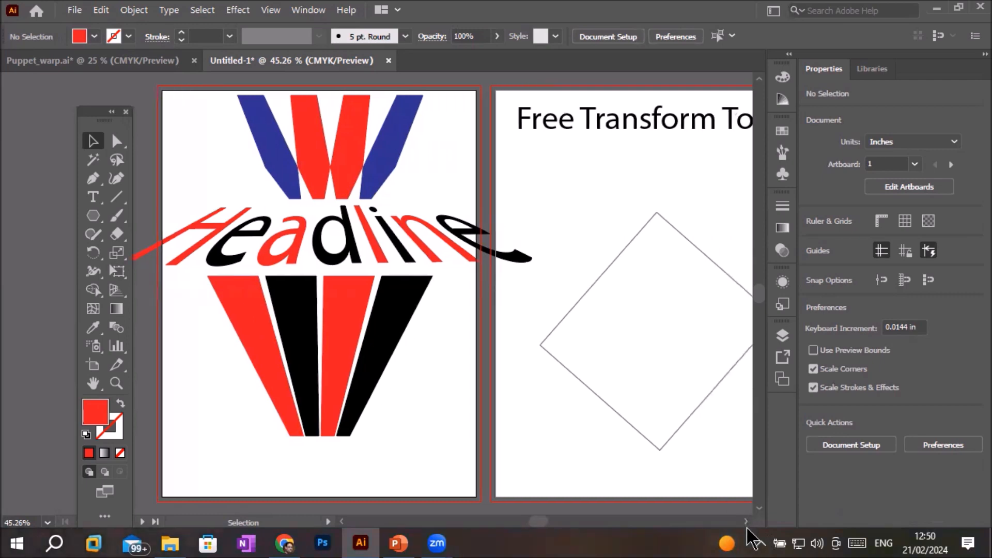
pyautogui.hscroll(2, 749, 525)
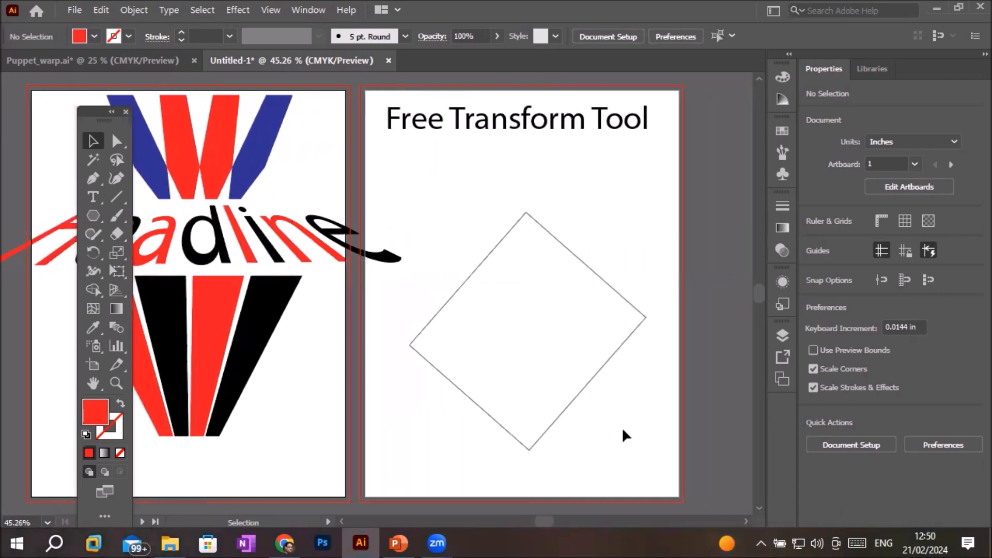
pyautogui.moveTo(585, 386); pyautogui.dragTo(595, 318)
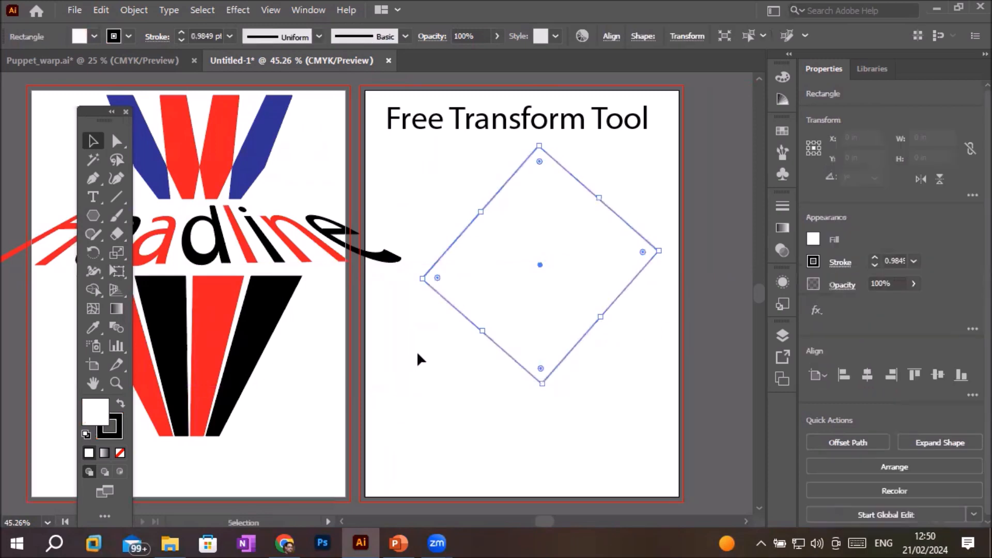
# - Add the vertical text "FASHION Magzine" on the second artboard and enlarge it to about 1.19 by 8.57 in beneath the title
pyautogui.click(97, 200)
pyautogui.click(94, 200)
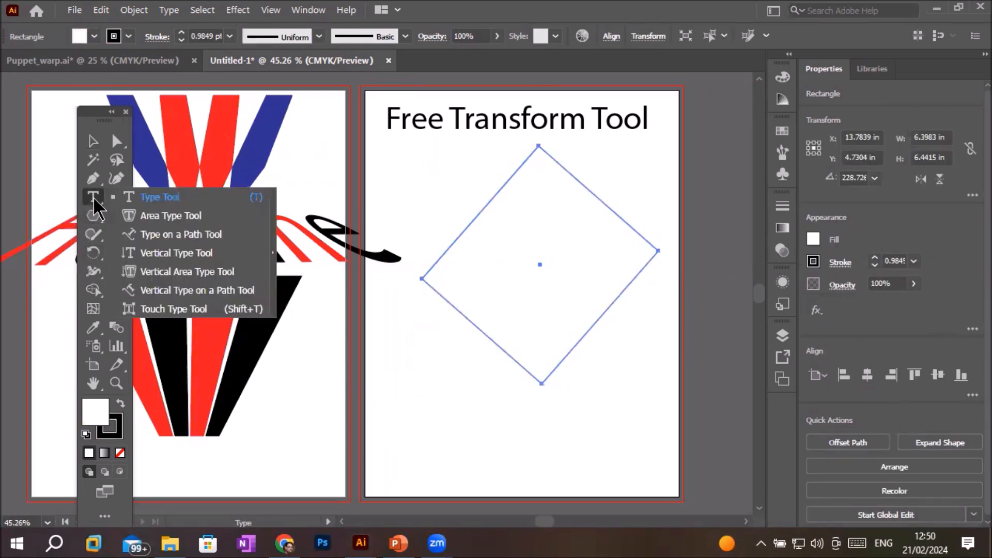
pyautogui.click(163, 250)
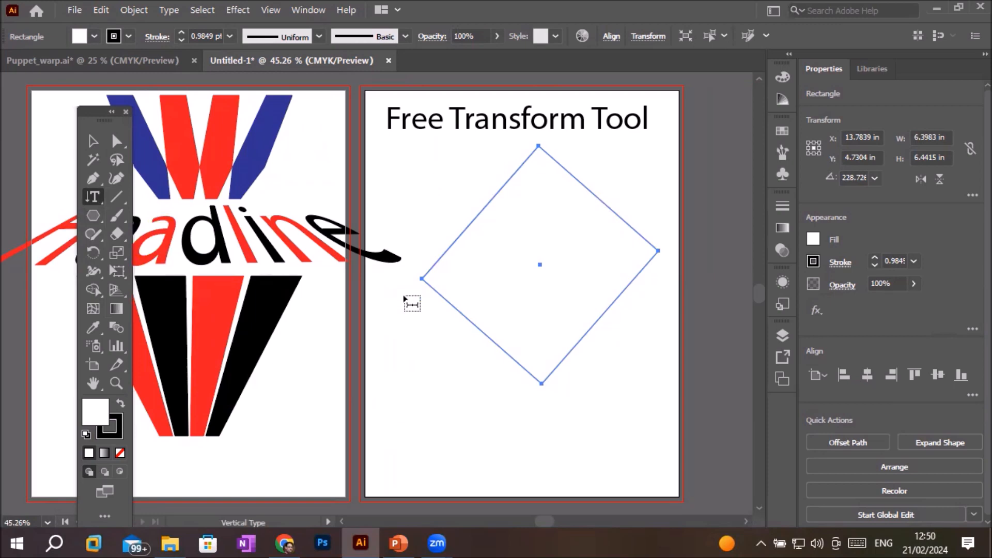
pyautogui.click(405, 356)
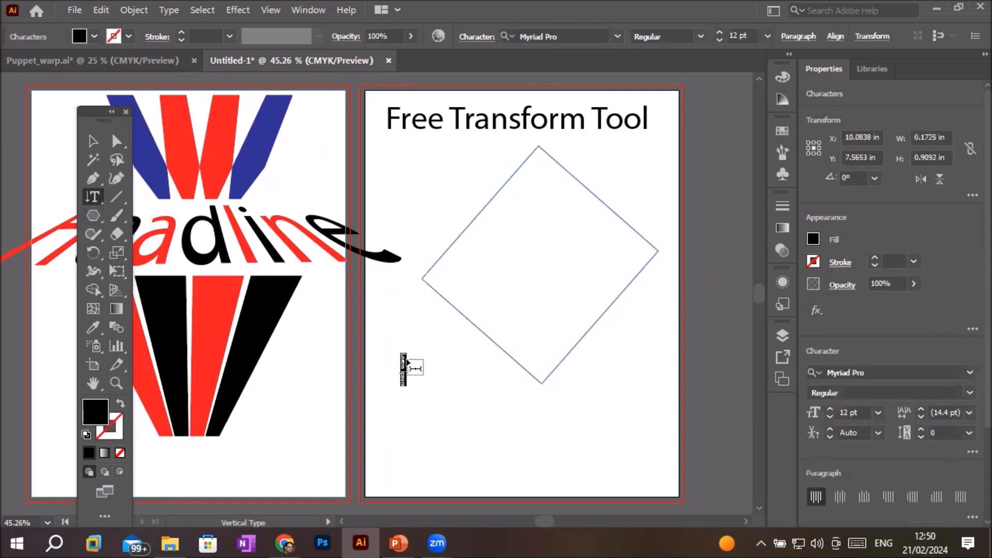
pyautogui.write('Ve')
pyautogui.write('SHION')
pyautogui.write('MA')
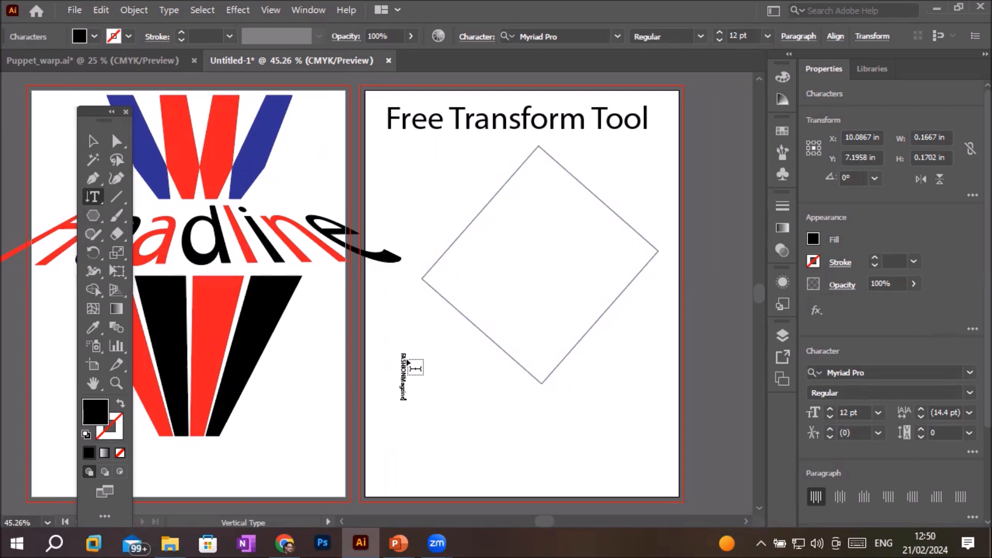
pyautogui.click(93, 141)
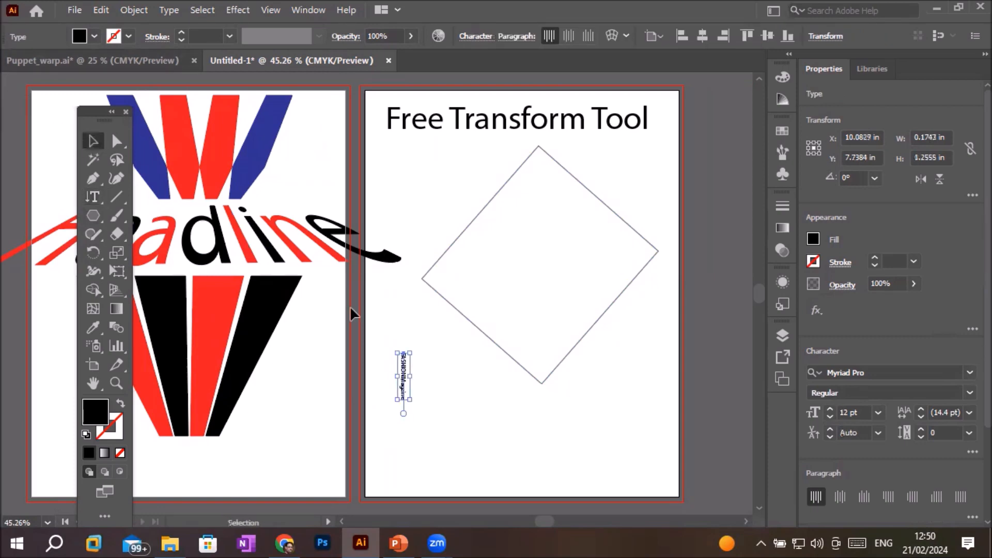
pyautogui.moveTo(417, 350); pyautogui.dragTo(460, 195)
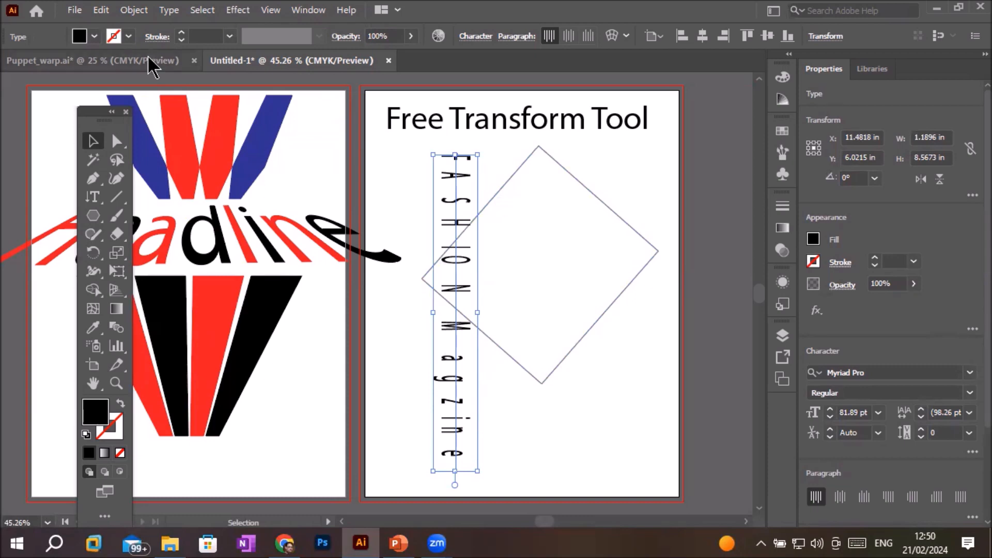
# - Try to widen the top of the live vertical text with Free Transform's Perspective Distort
pyautogui.click(118, 271)
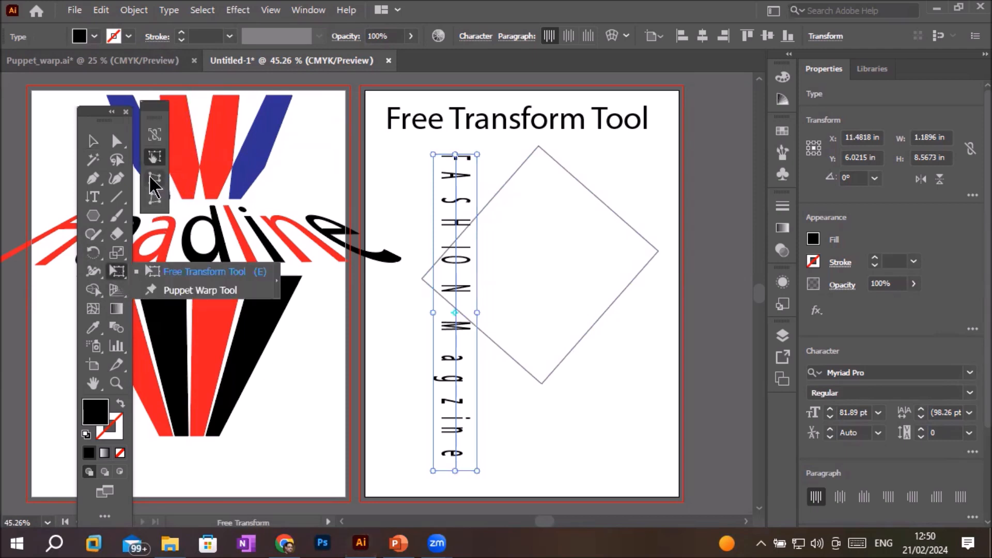
pyautogui.click(153, 178)
pyautogui.moveTo(436, 156); pyautogui.dragTo(370, 161)
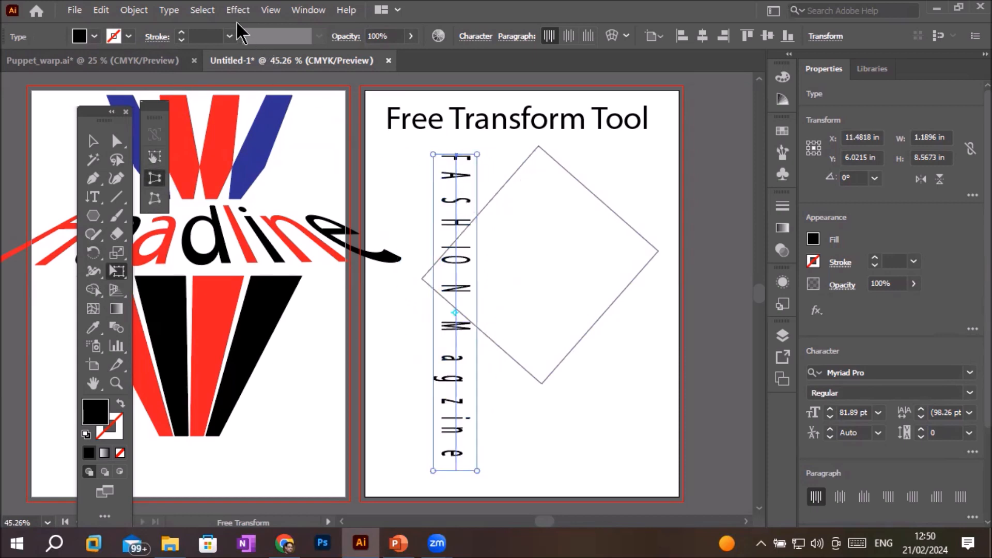
# - Convert the vertical text to outlines and widen its top end with Perspective Distort to about 3.42 in
pyautogui.click(169, 10)
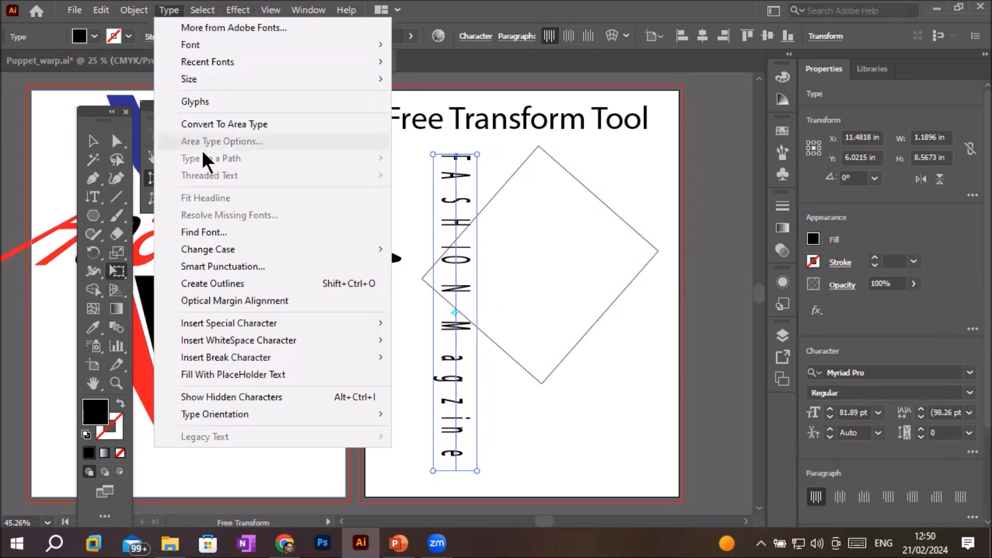
pyautogui.click(241, 283)
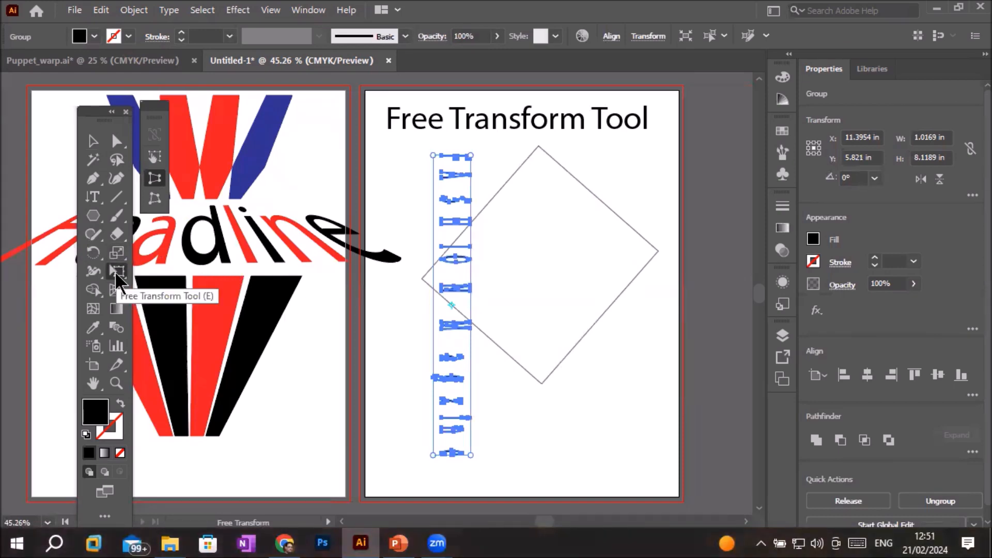
pyautogui.click(118, 272)
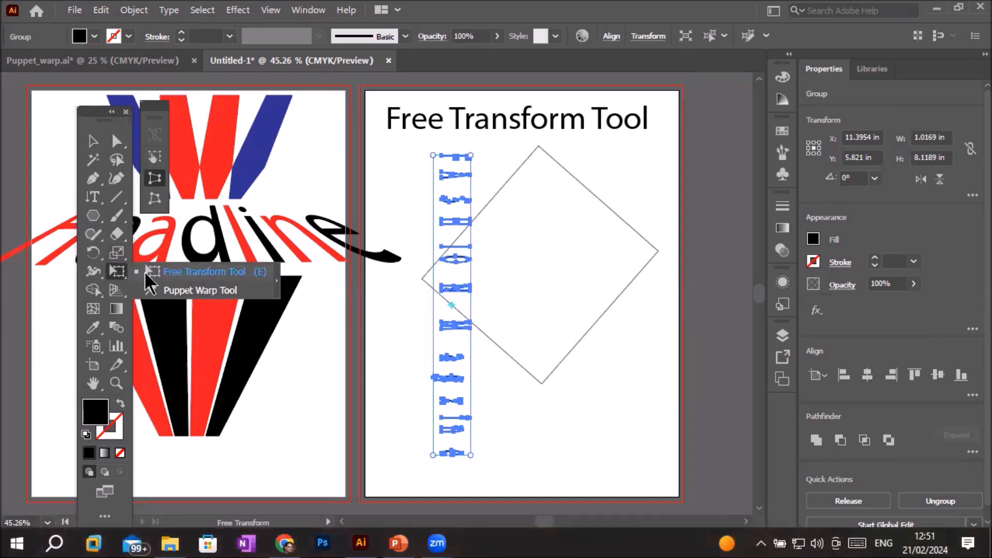
pyautogui.click(174, 272)
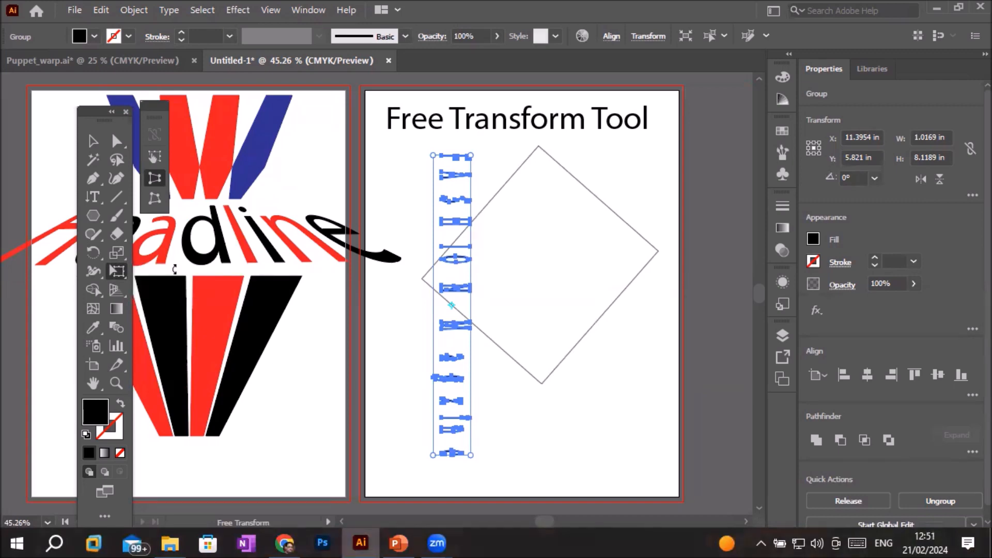
pyautogui.click(156, 178)
pyautogui.moveTo(477, 154); pyautogui.dragTo(536, 153)
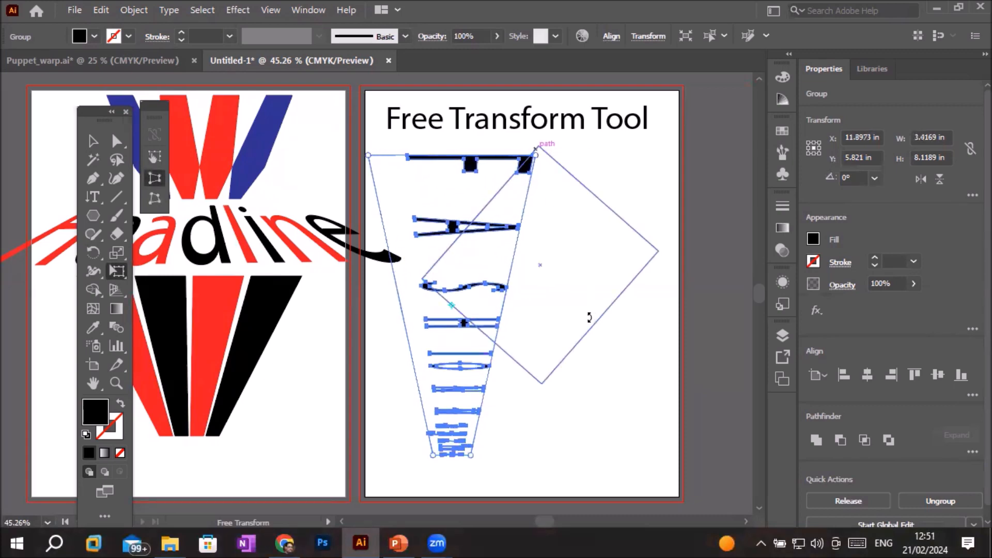
# - Move the distorted vertical text over the centre of the rotated square and deselect it
pyautogui.click(94, 144)
pyautogui.click(611, 411)
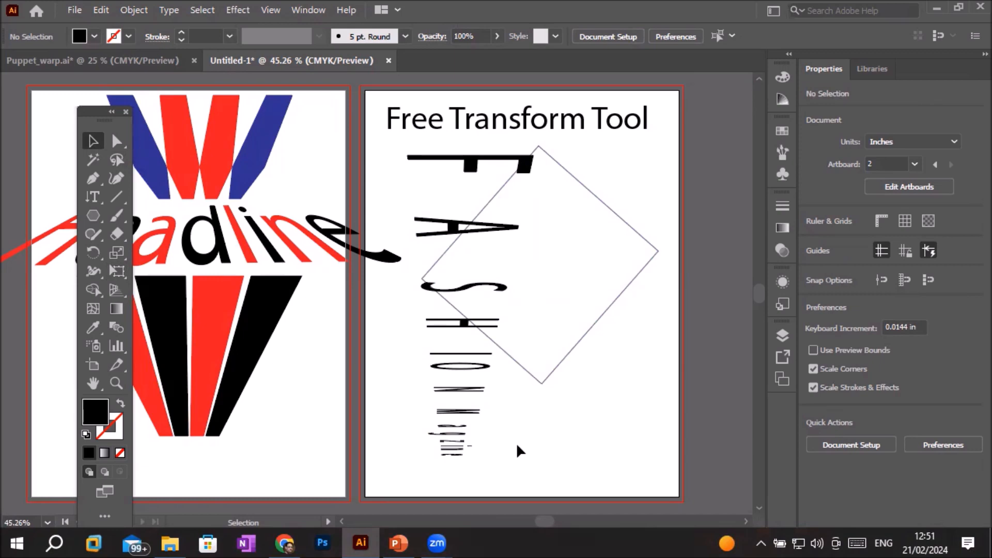
pyautogui.moveTo(489, 289); pyautogui.dragTo(558, 295)
pyautogui.click(637, 460)
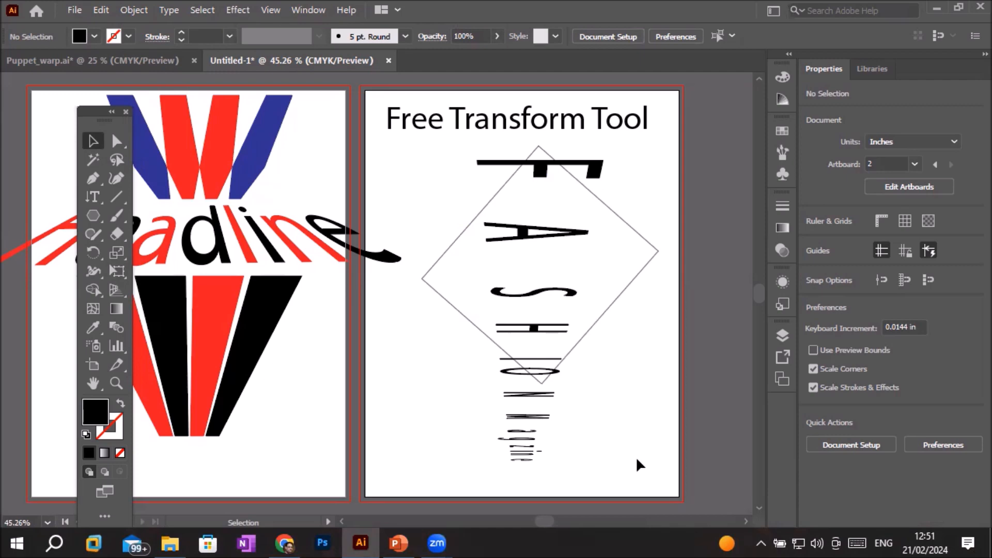
# - Add a third Letter artboard and place a copy of the "Free Transform Tool" title at its top, about 5.96 in wide
pyautogui.click(94, 365)
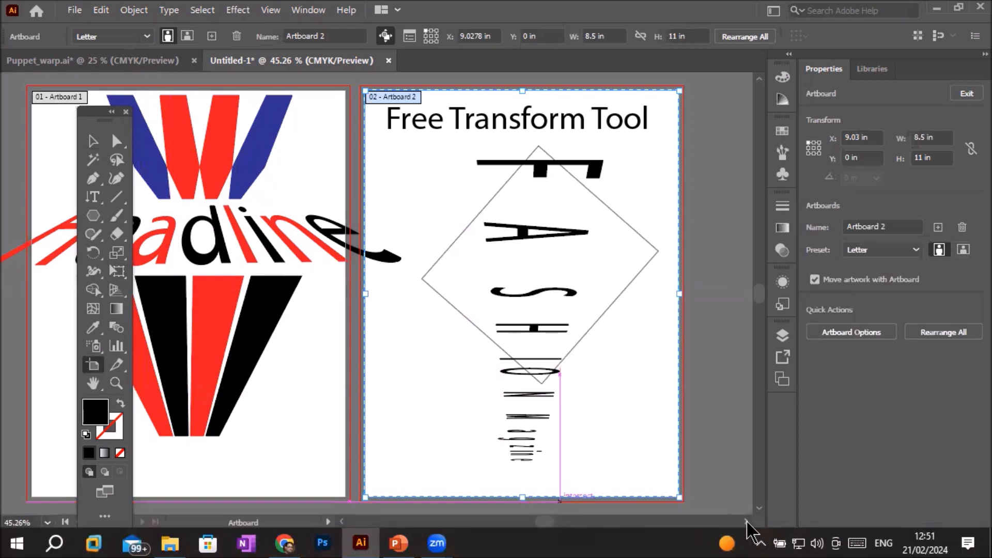
pyautogui.click(212, 36)
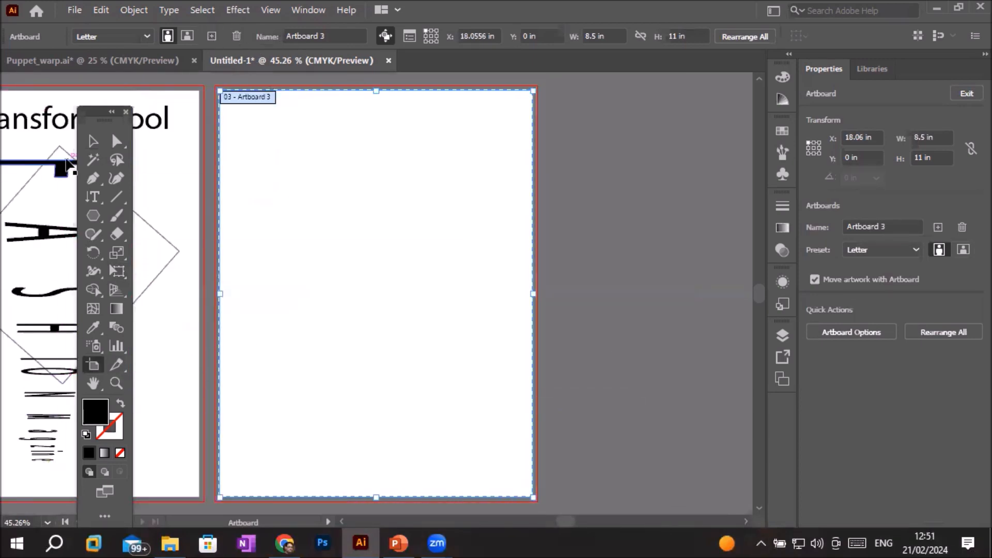
pyautogui.moveTo(45, 129)
pyautogui.mouseDown()
pyautogui.moveTo(49, 115)
pyautogui.moveTo(50, 129)
pyautogui.mouseUp()
pyautogui.click(93, 141)
pyautogui.click(156, 121)
pyautogui.moveTo(171, 119); pyautogui.dragTo(439, 109)
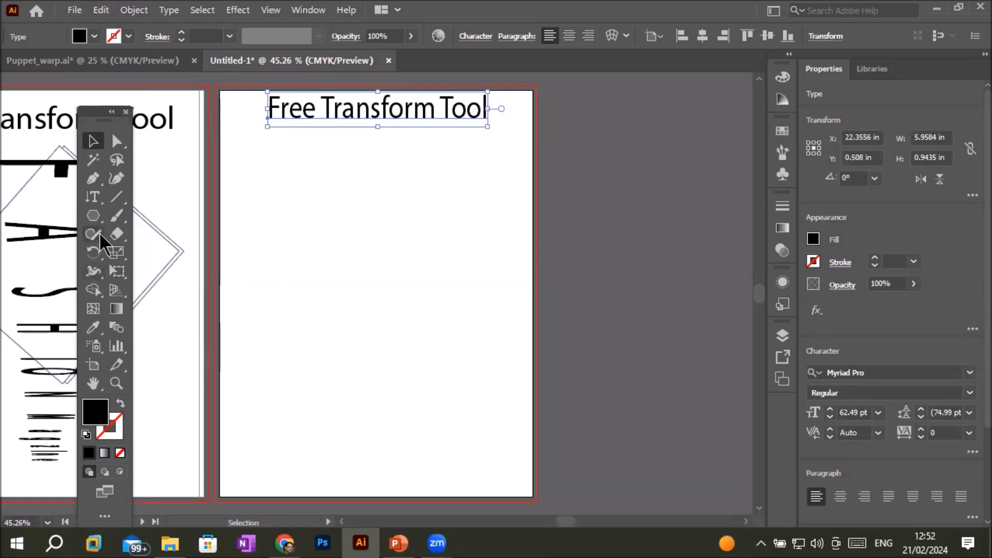
# - Draw a tall black rectangle about 1.34 by 6.33 in on the third artboard and move it to the page centre
pyautogui.click(93, 215)
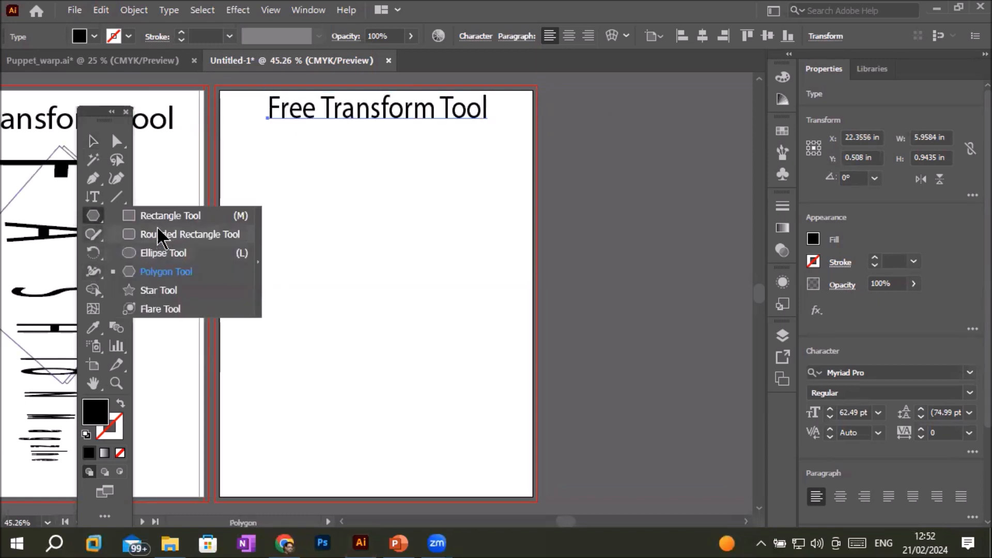
pyautogui.click(160, 217)
pyautogui.moveTo(275, 183); pyautogui.dragTo(287, 416)
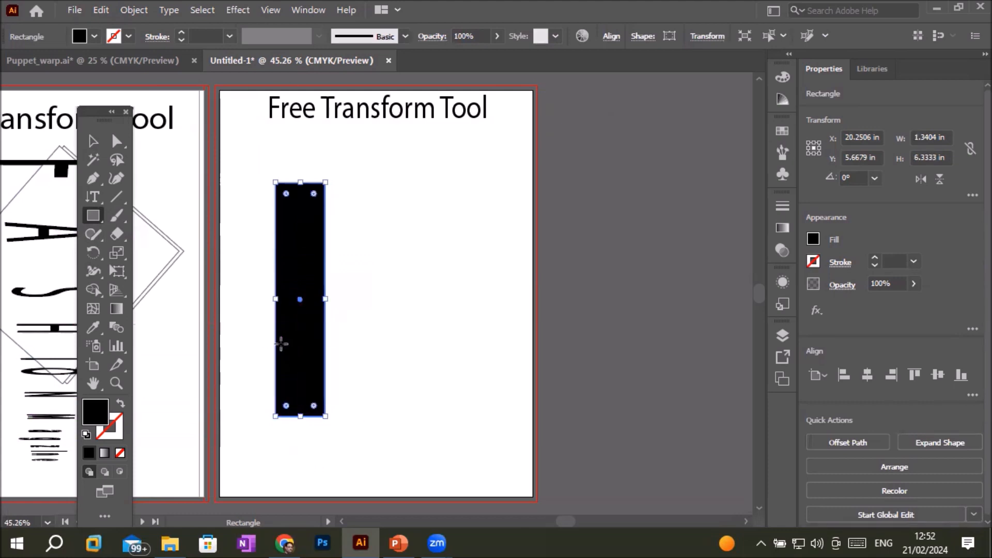
pyautogui.click(93, 141)
pyautogui.moveTo(298, 330); pyautogui.dragTo(368, 319)
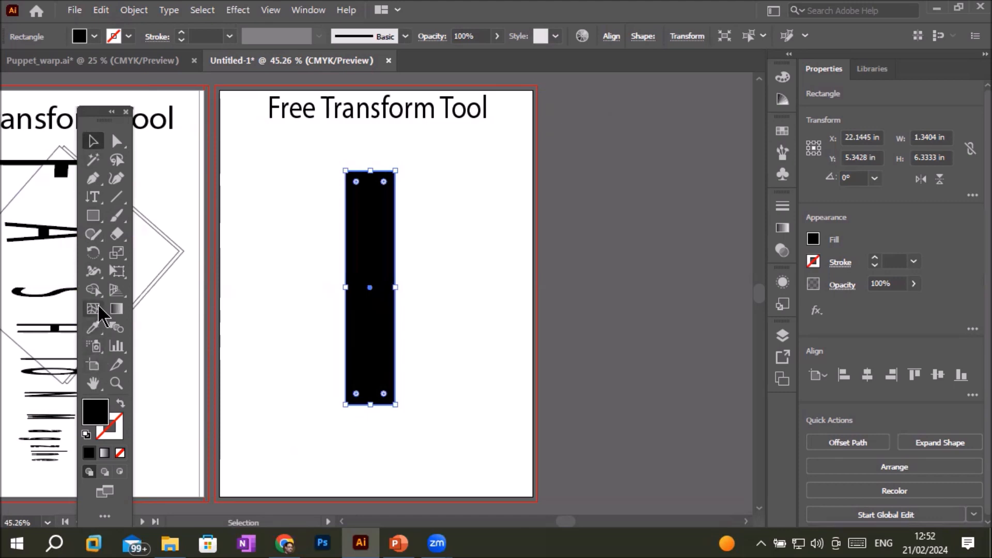
# - Use Free Distort to pull the black rectangle's two upper corners outward, making the shape about 4.86 in wide and 7.21 in tall
pyautogui.click(116, 272)
pyautogui.click(117, 275)
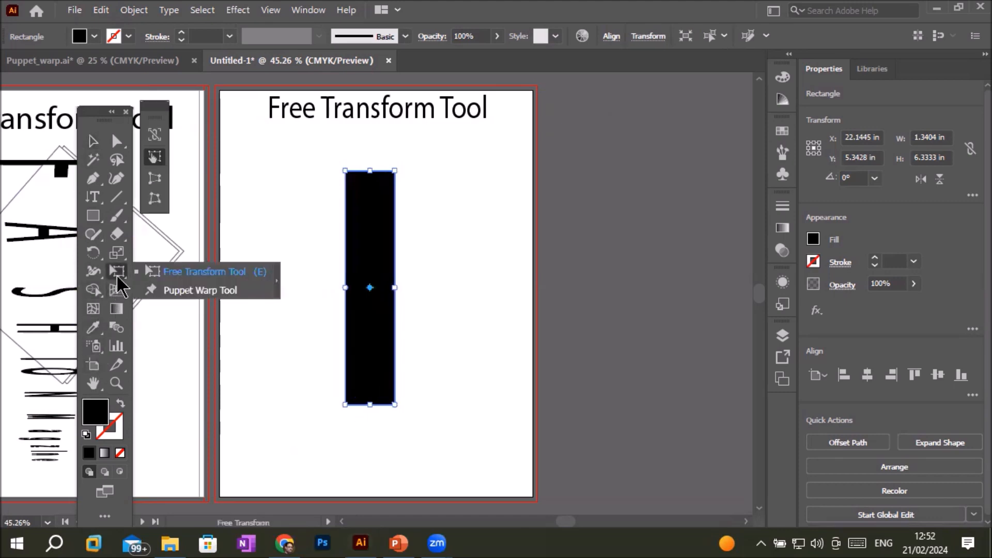
pyautogui.click(187, 275)
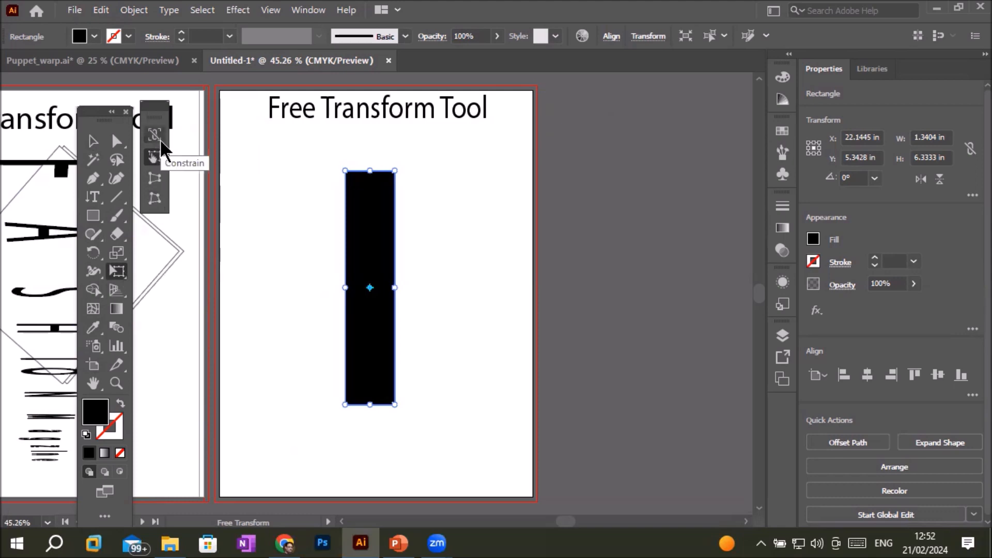
pyautogui.click(154, 178)
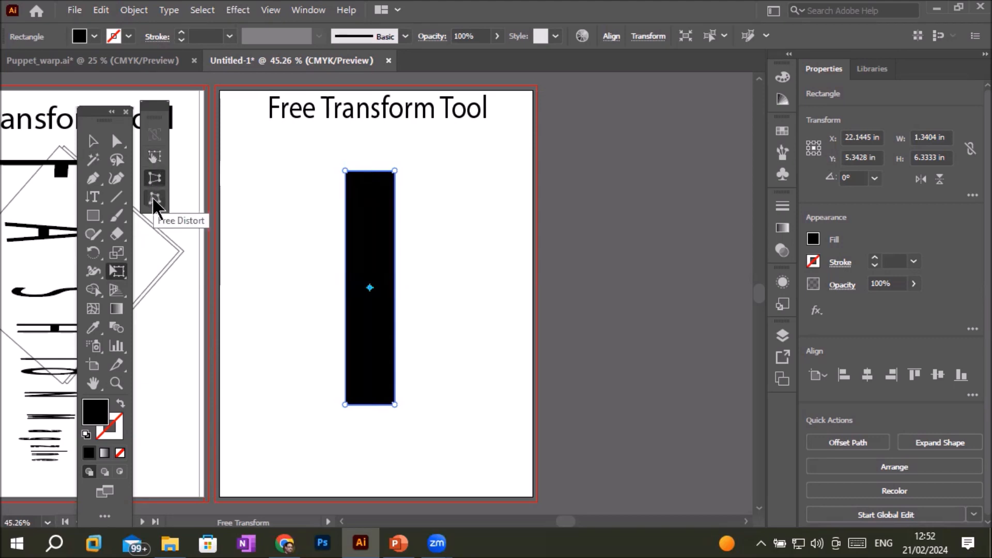
pyautogui.click(151, 200)
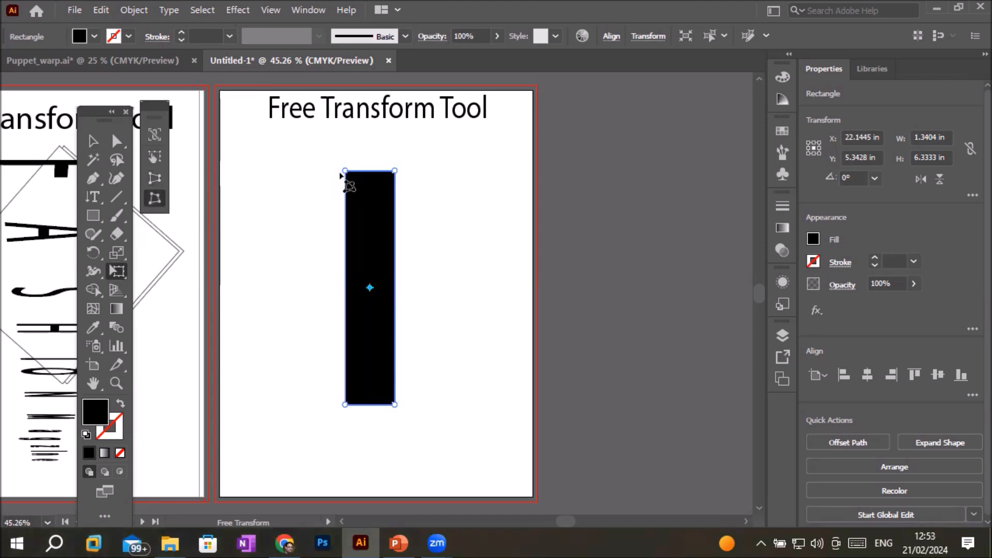
pyautogui.moveTo(344, 172); pyautogui.dragTo(328, 138)
pyautogui.moveTo(392, 168); pyautogui.dragTo(507, 138)
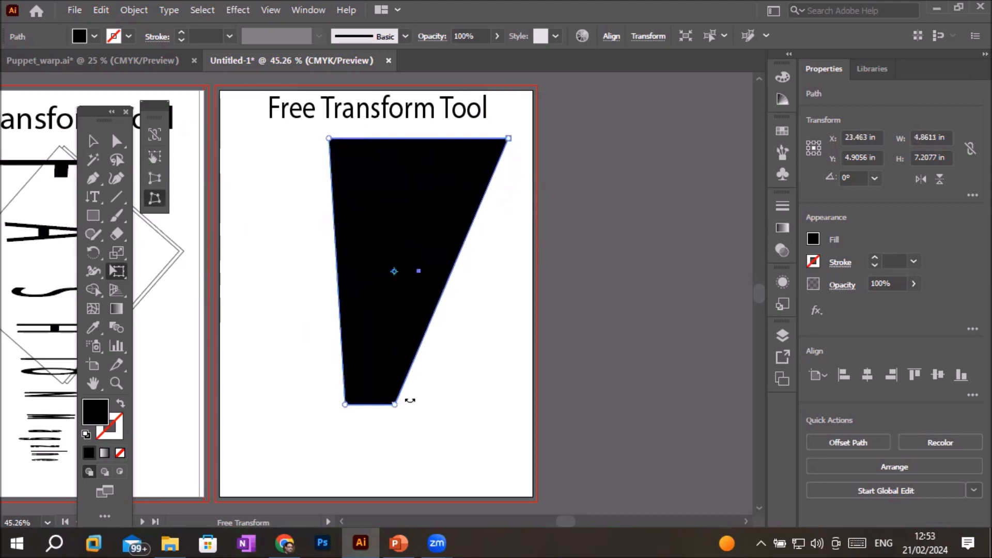
# - Reposition the shape's lower-right corner with Free Distort, extending the shape to about 8.57 in tall
pyautogui.moveTo(394, 407); pyautogui.dragTo(459, 283)
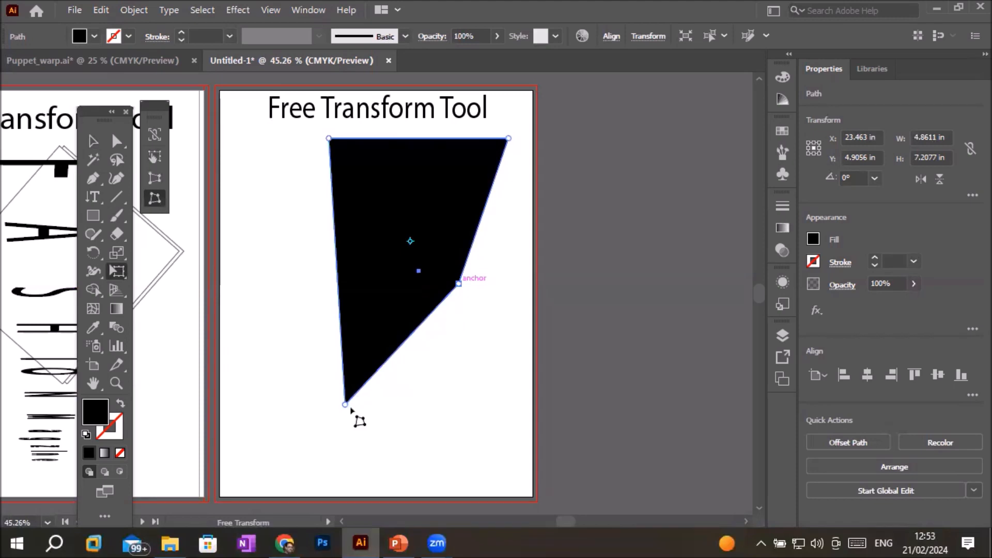
pyautogui.moveTo(342, 407); pyautogui.dragTo(445, 222)
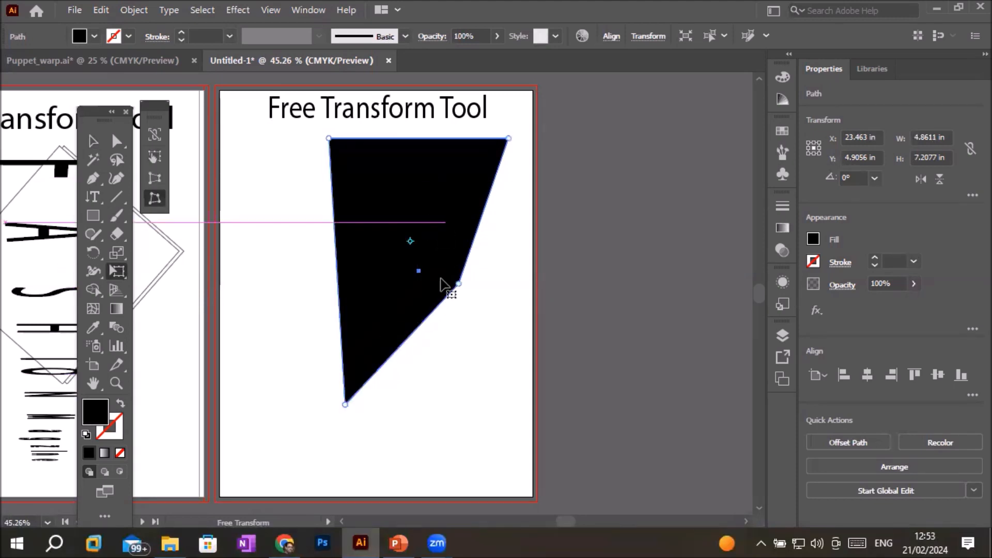
pyautogui.moveTo(459, 284); pyautogui.dragTo(445, 455)
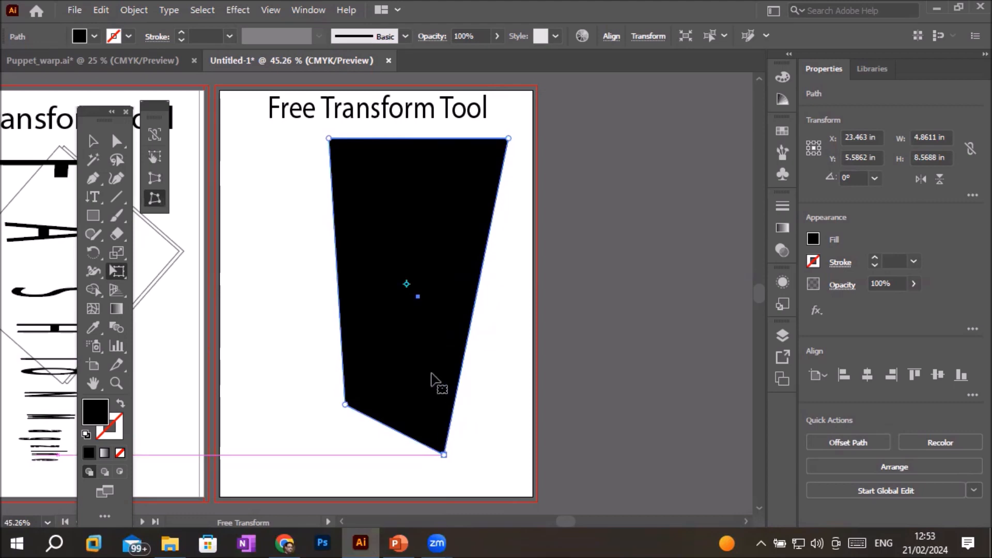
# - Delete the distorted shape and draw an ellipse about 6.33 by 4.39 in on the third artboard, with default white fill and black stroke
pyautogui.press('Delete')
pyautogui.click(95, 215)
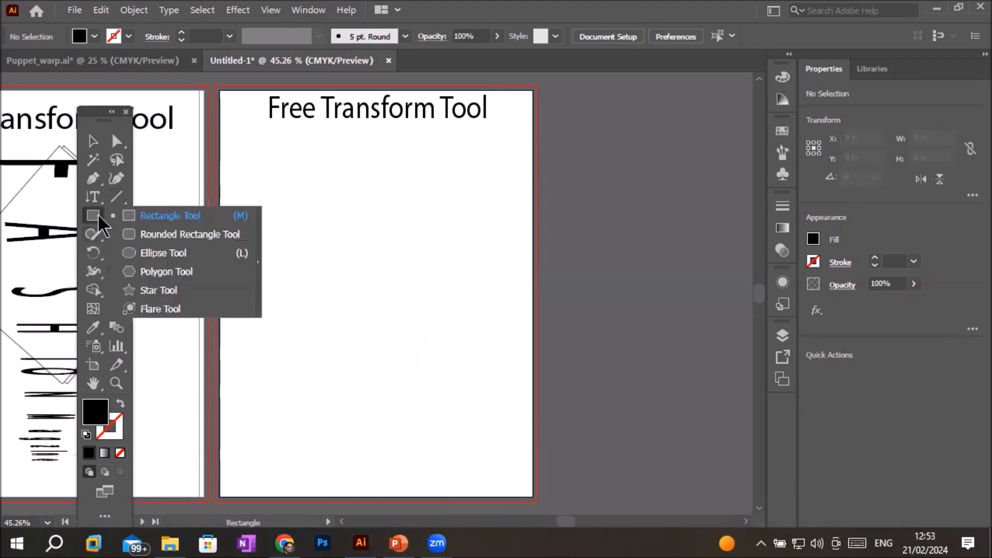
pyautogui.click(178, 256)
pyautogui.moveTo(259, 209); pyautogui.dragTo(493, 370)
pyautogui.click(86, 434)
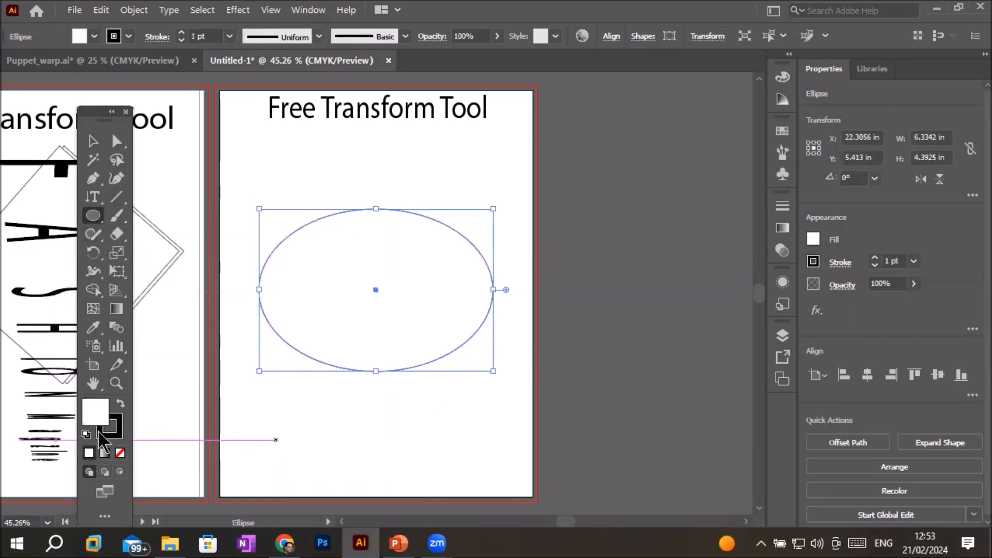
# - Add the horizontal text "Heading", enlarge it to about 6.46 by 2.03 in and place it over the ellipse
pyautogui.click(93, 197)
pyautogui.click(168, 198)
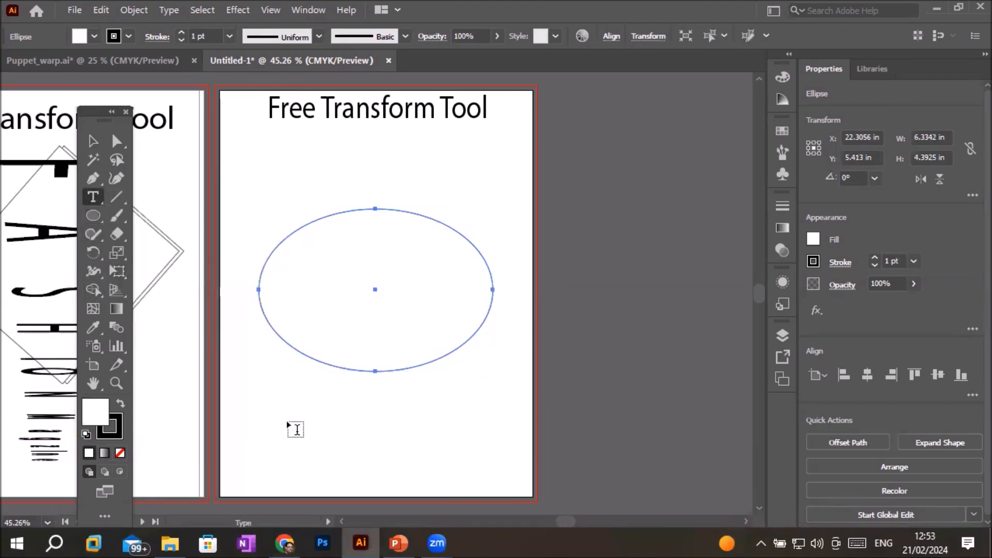
pyautogui.click(283, 421)
pyautogui.press('BackSpace')
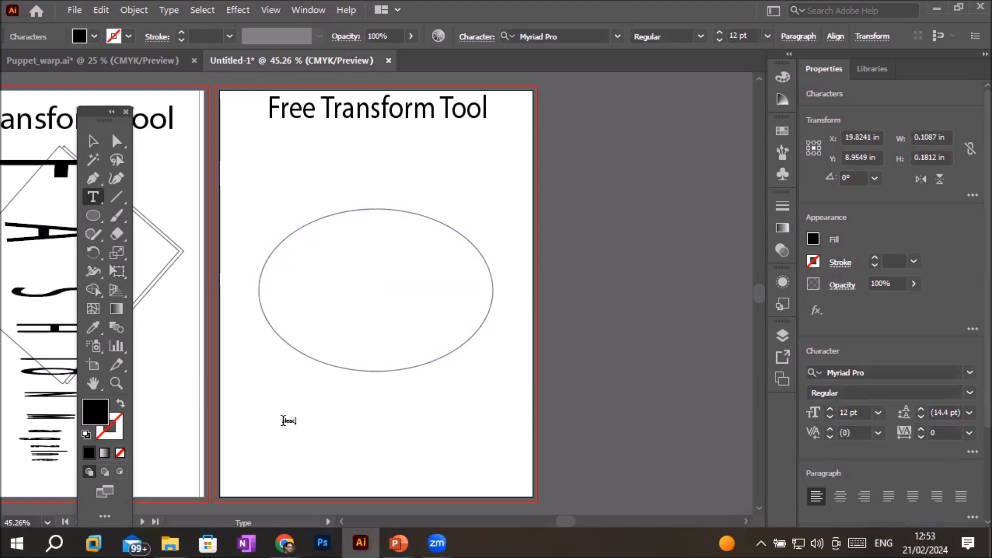
pyautogui.write('Heading')
pyautogui.click(93, 140)
pyautogui.moveTo(305, 415); pyautogui.dragTo(522, 285)
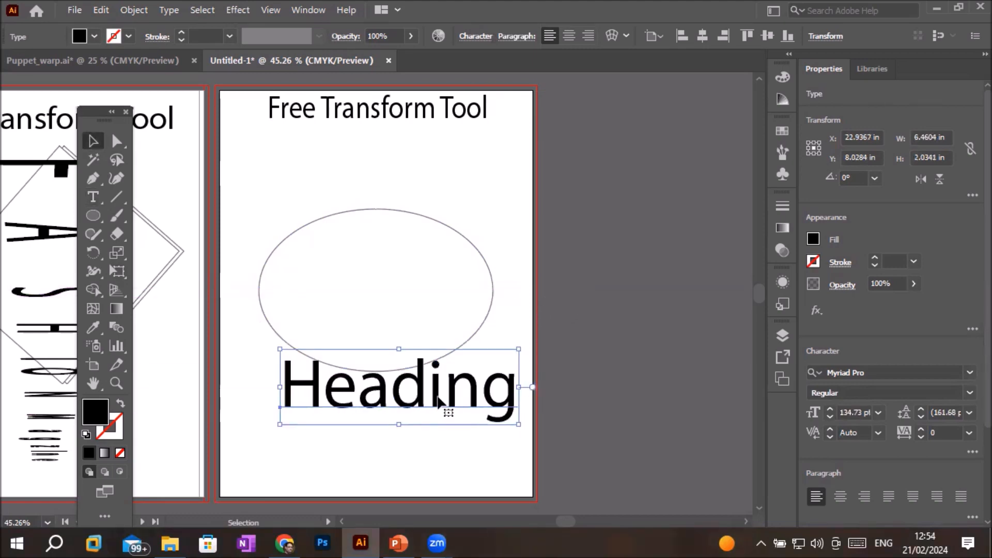
pyautogui.moveTo(434, 399); pyautogui.dragTo(410, 291)
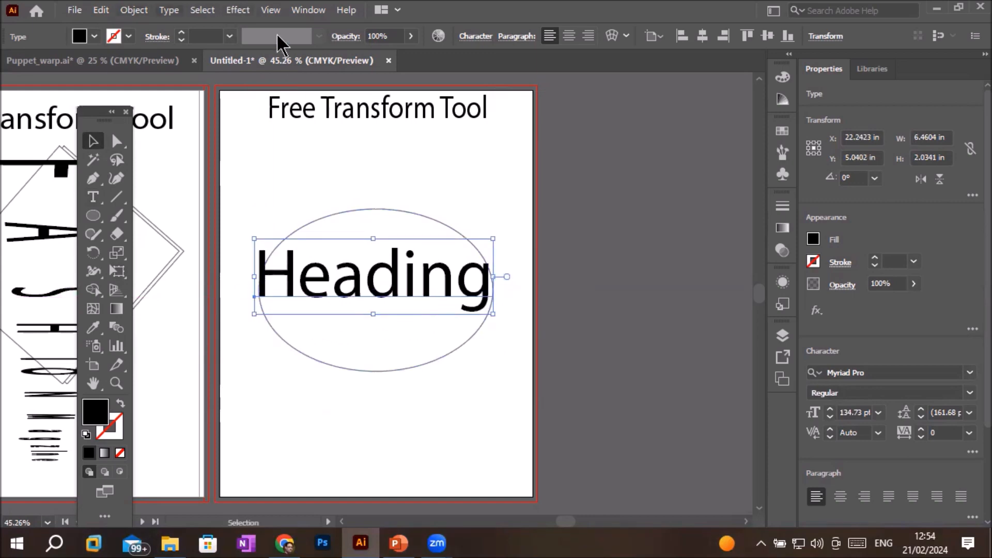
pyautogui.click(169, 10)
pyautogui.moveTo(267, 253)
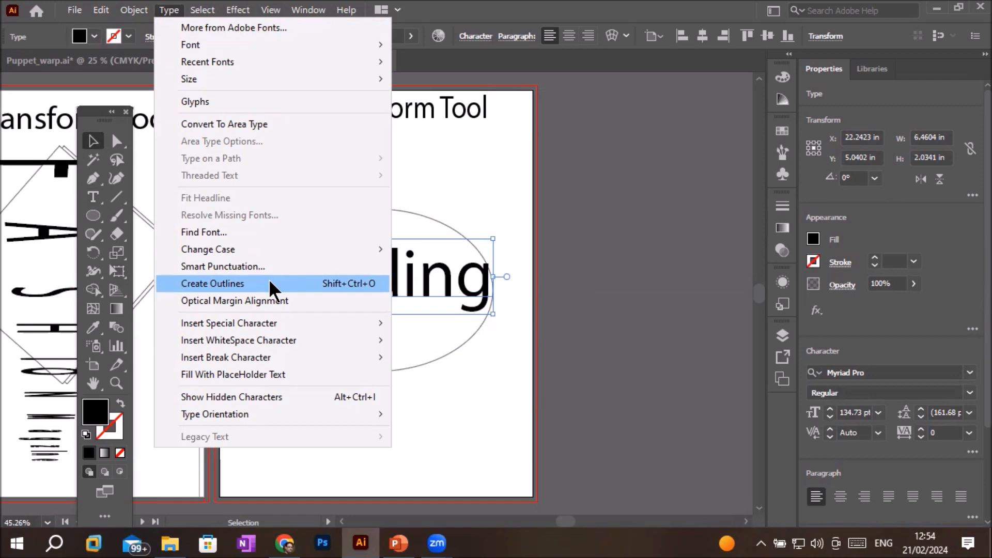
pyautogui.click(485, 293)
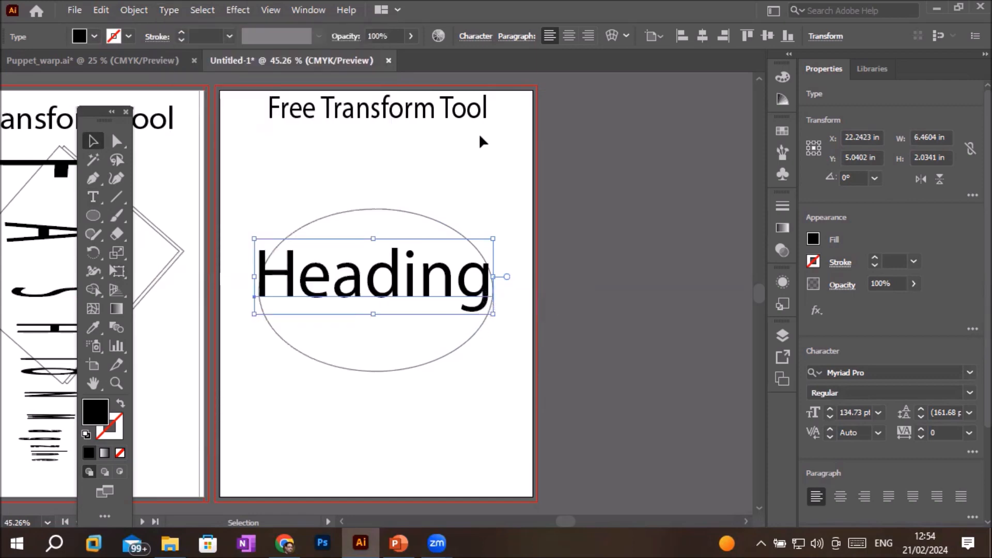
# - Change the "Heading" text's font family to Cooper Black
pyautogui.click(475, 37)
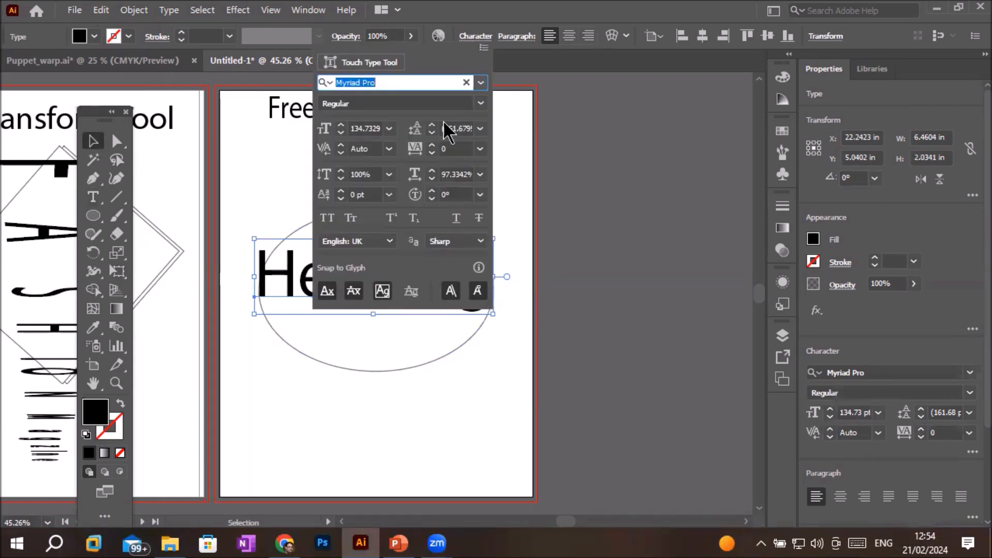
pyautogui.click(480, 104)
pyautogui.click(483, 105)
pyautogui.click(481, 103)
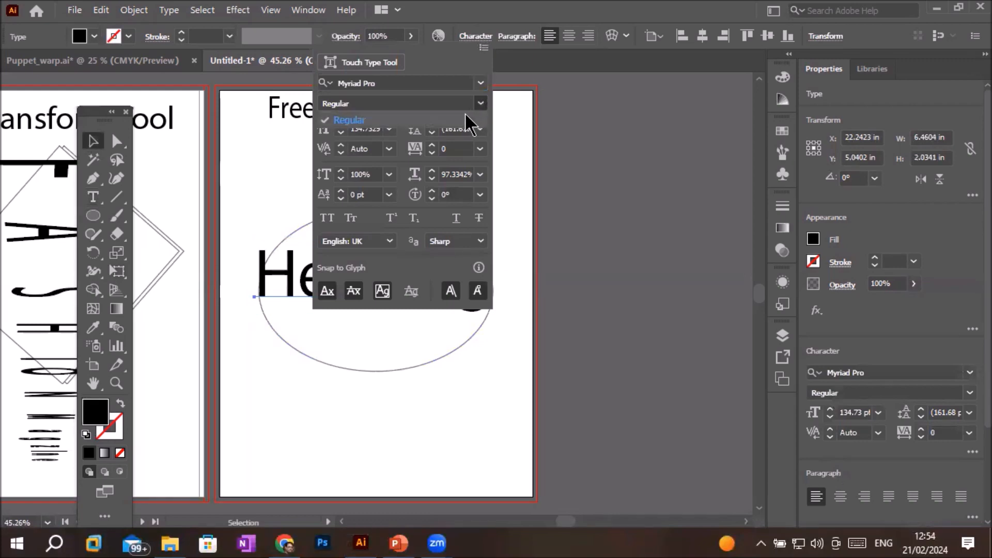
pyautogui.click(483, 83)
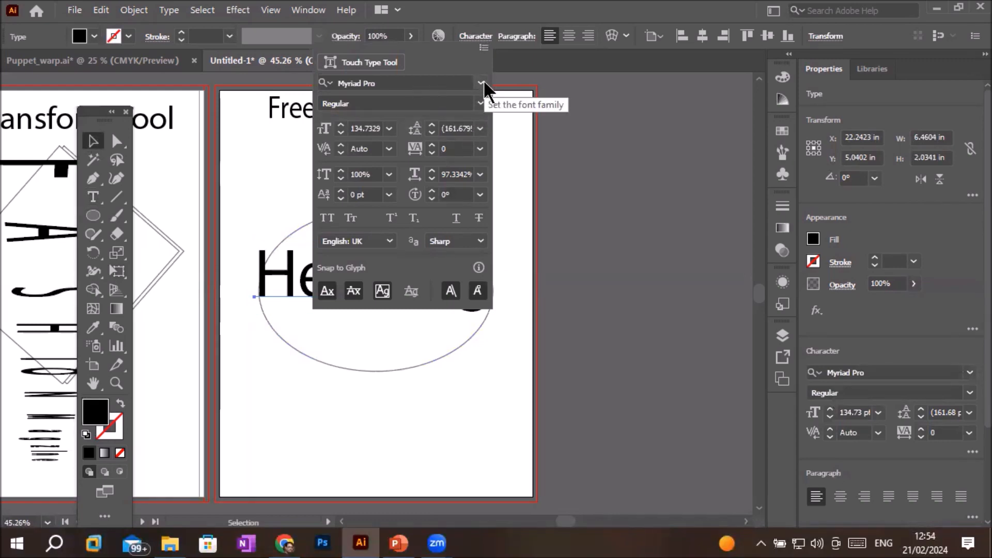
pyautogui.click(481, 83)
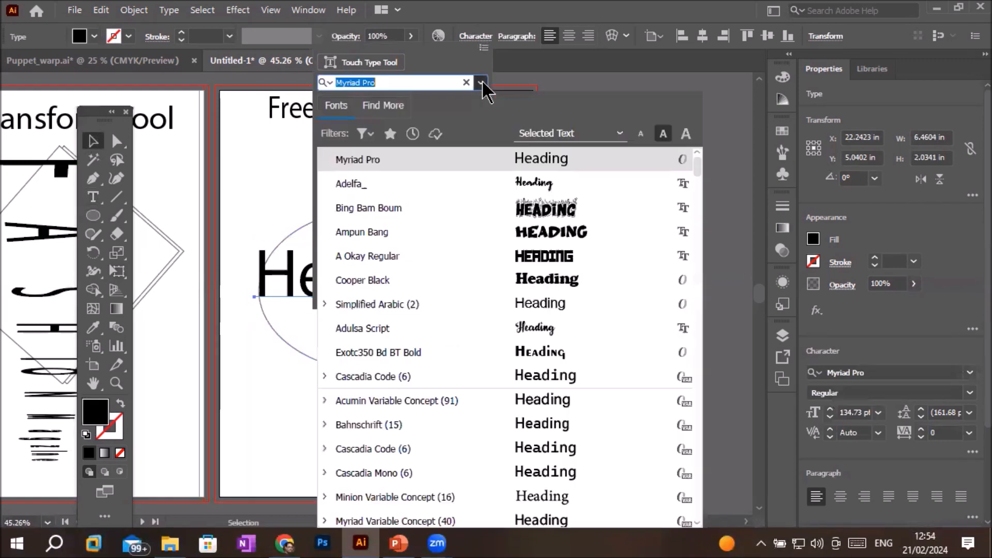
pyautogui.click(593, 286)
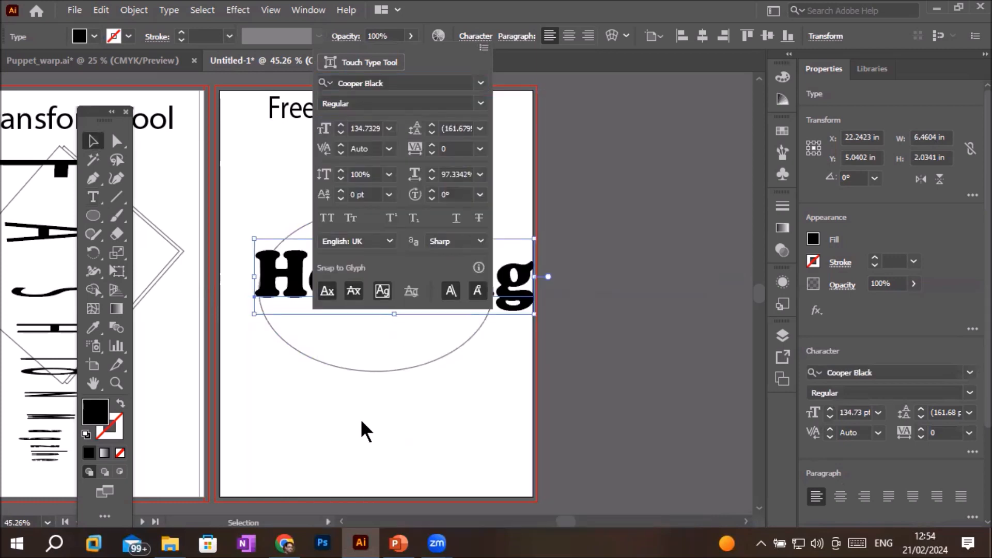
# - Narrow the "Heading" text to about 5.95 in and centre it horizontally in the ellipse
pyautogui.moveTo(424, 277); pyautogui.dragTo(408, 276)
pyautogui.moveTo(241, 279); pyautogui.dragTo(265, 286)
pyautogui.moveTo(520, 278); pyautogui.dragTo(486, 279)
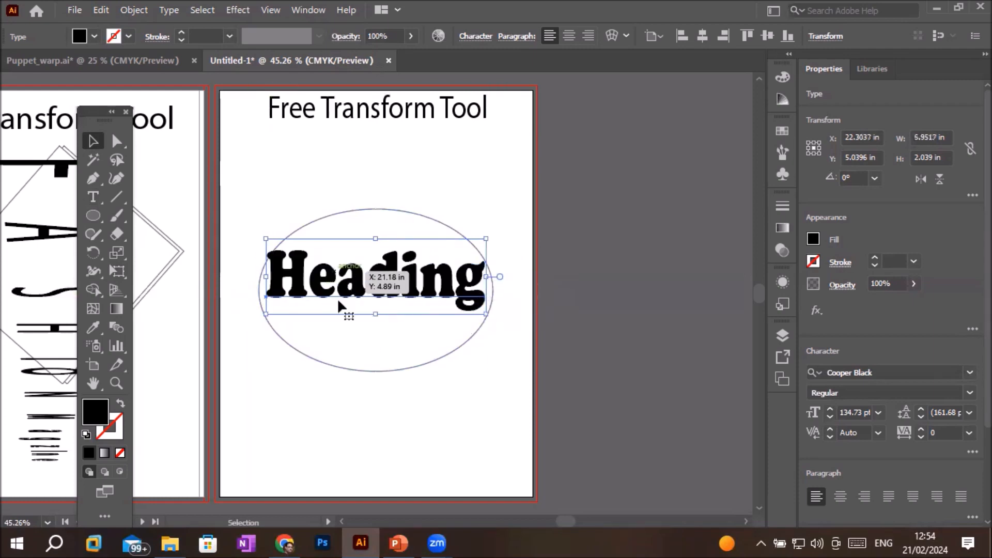
# - Widen the ellipse about its centre to about 7.68 in, move it slightly up around the text and deselect it
pyautogui.click(350, 371)
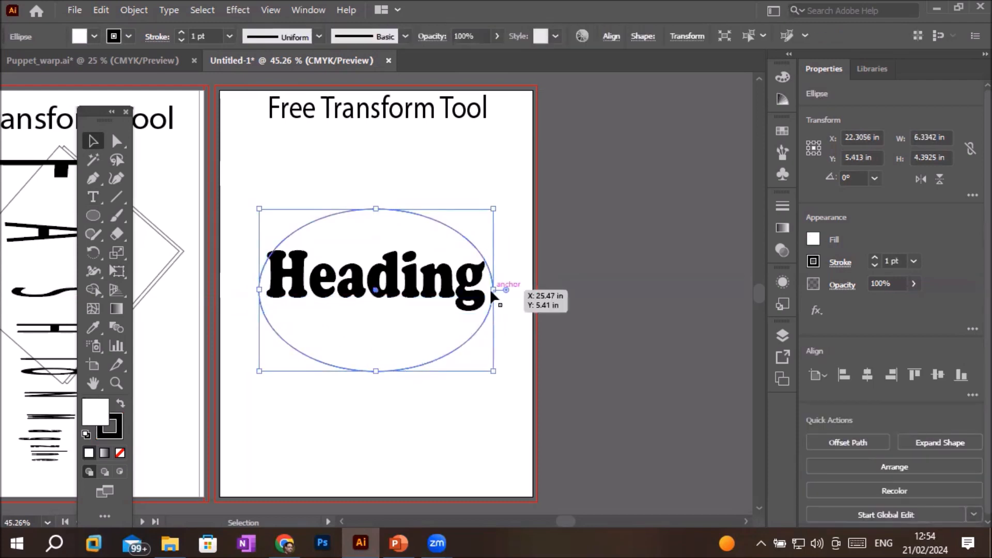
pyautogui.moveTo(493, 290); pyautogui.dragTo(542, 290)
pyautogui.moveTo(445, 373); pyautogui.dragTo(420, 365)
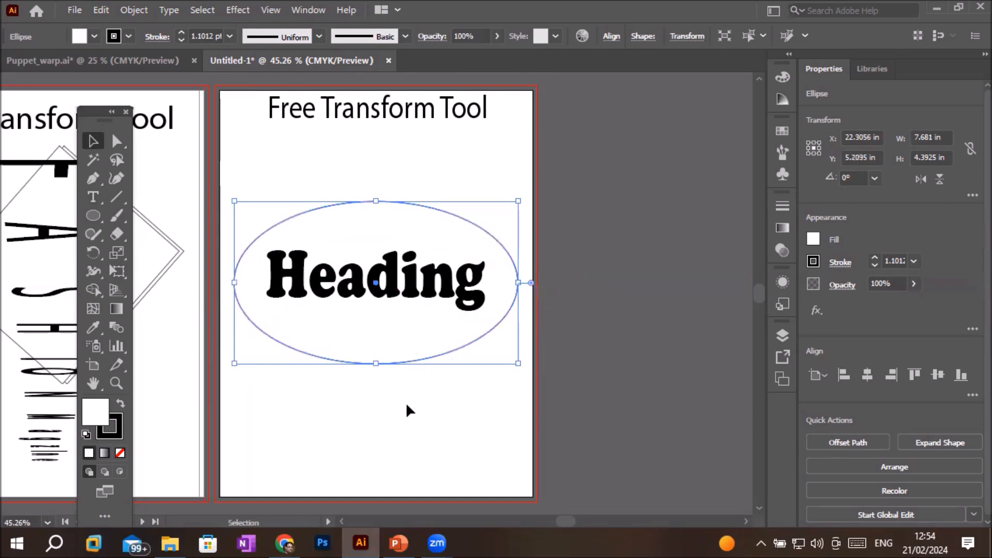
pyautogui.click(409, 411)
# - Convert the "Heading" text inside the ellipse to outlines
pyautogui.click(420, 291)
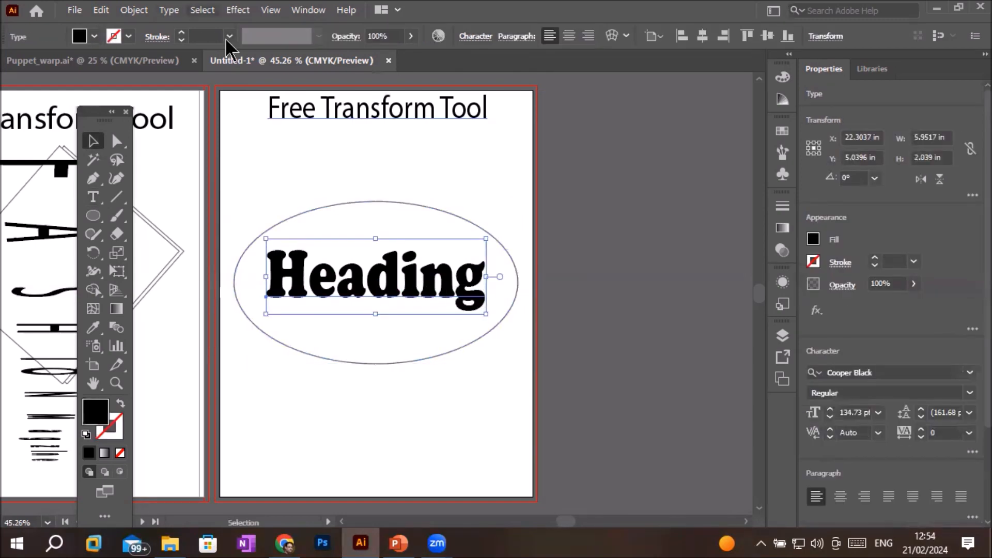
pyautogui.click(169, 10)
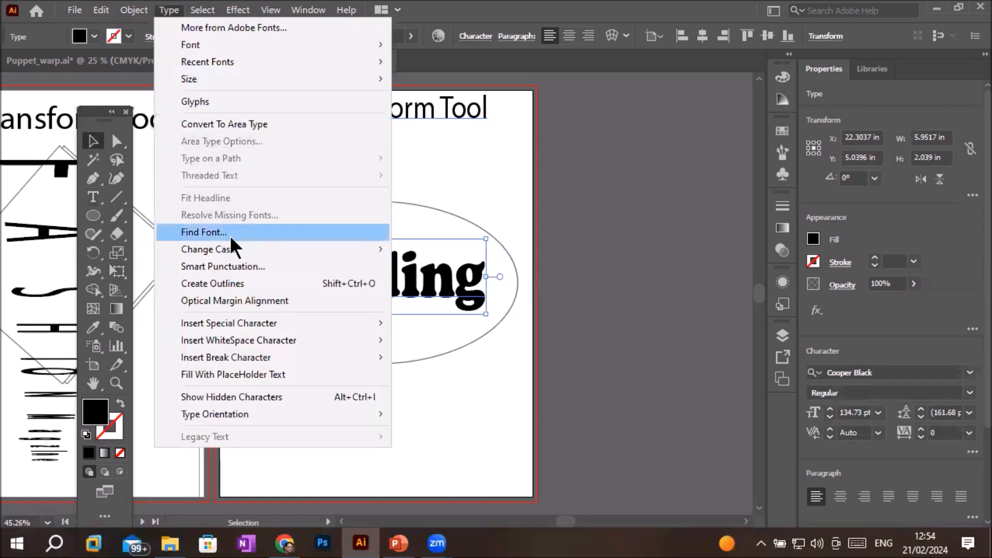
pyautogui.click(246, 284)
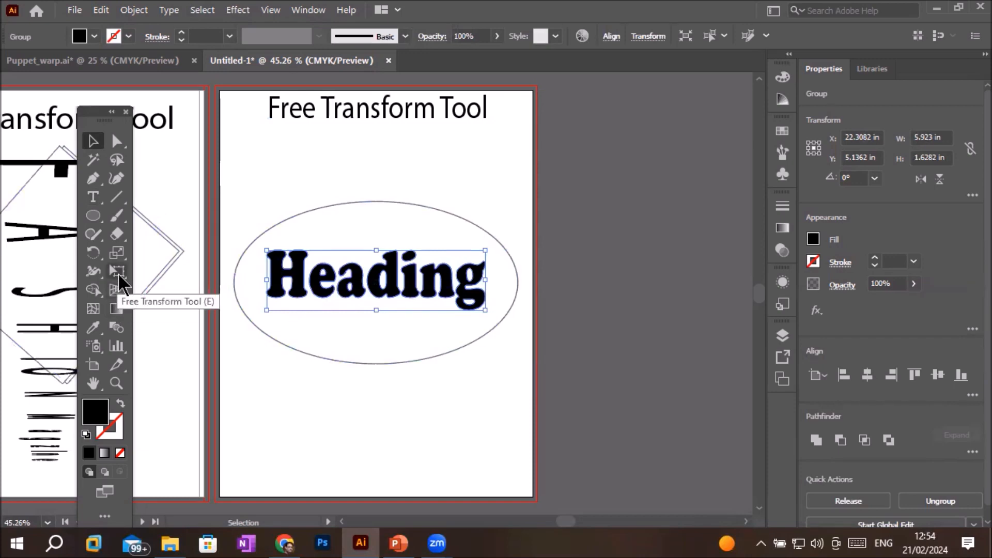
# - Use Free Distort on the outlined heading to pull its two left corners outward towards the ellipse's edge, enlarging the first letters
pyautogui.click(118, 280)
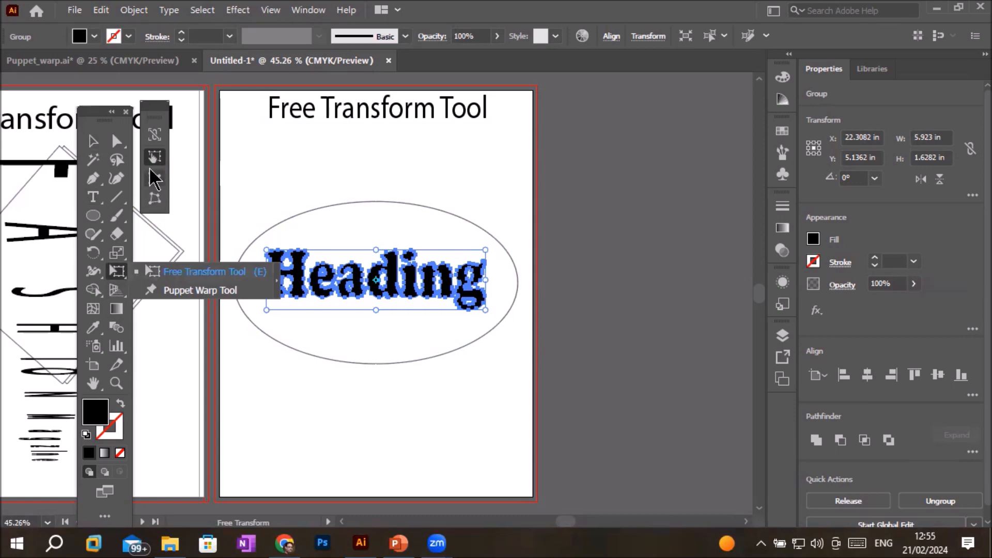
pyautogui.click(161, 110)
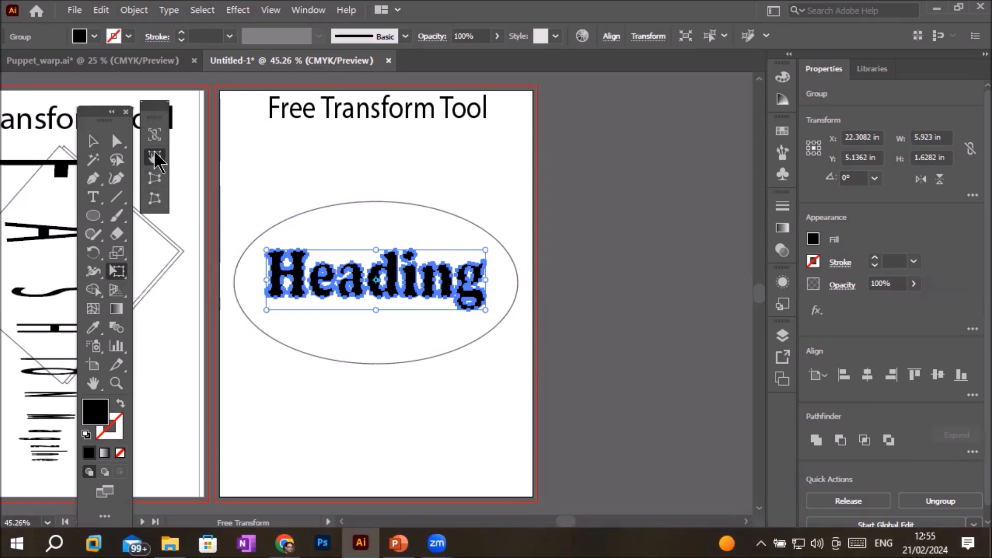
pyautogui.click(160, 174)
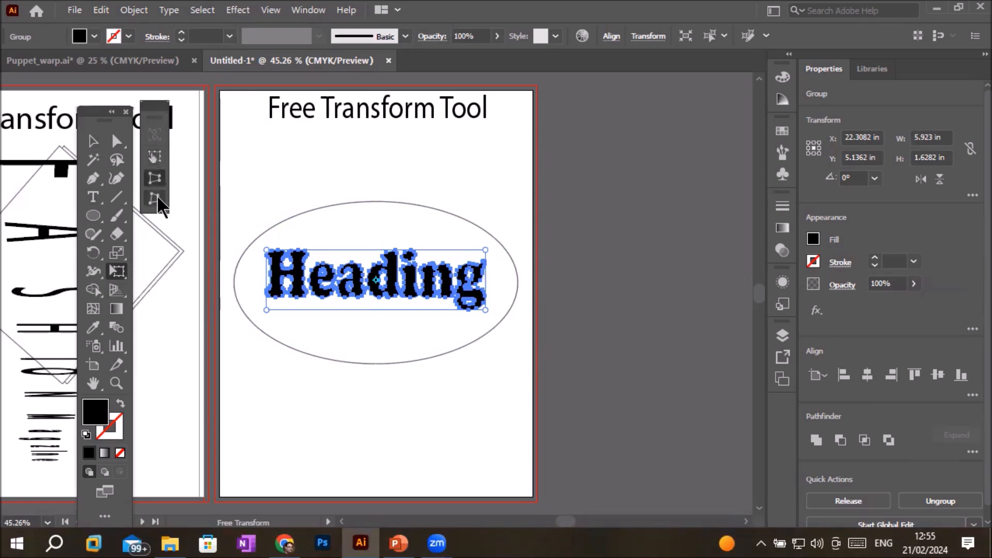
pyautogui.click(155, 197)
pyautogui.scroll(2, 403, 241)
pyautogui.scroll(1, 352, 259)
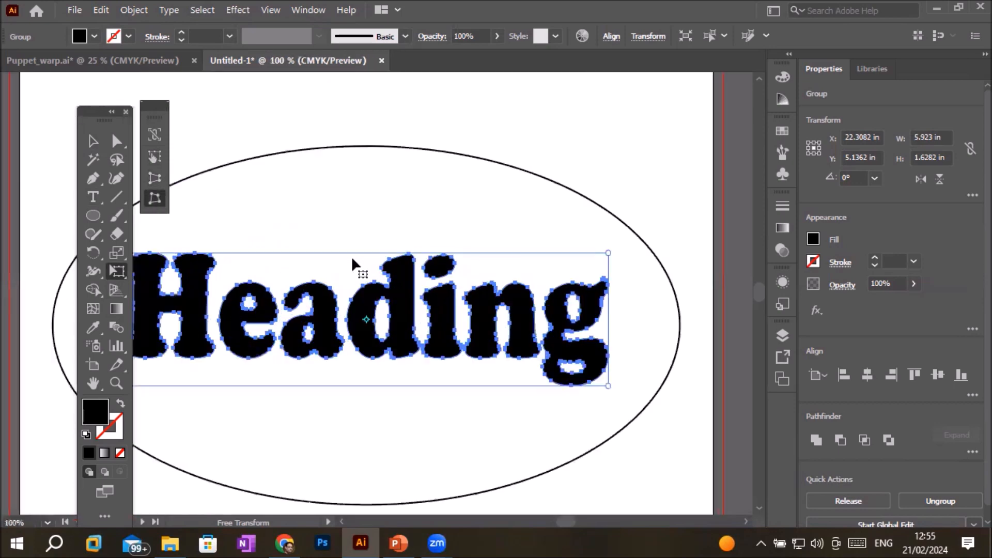
pyautogui.scroll(-1, 348, 260)
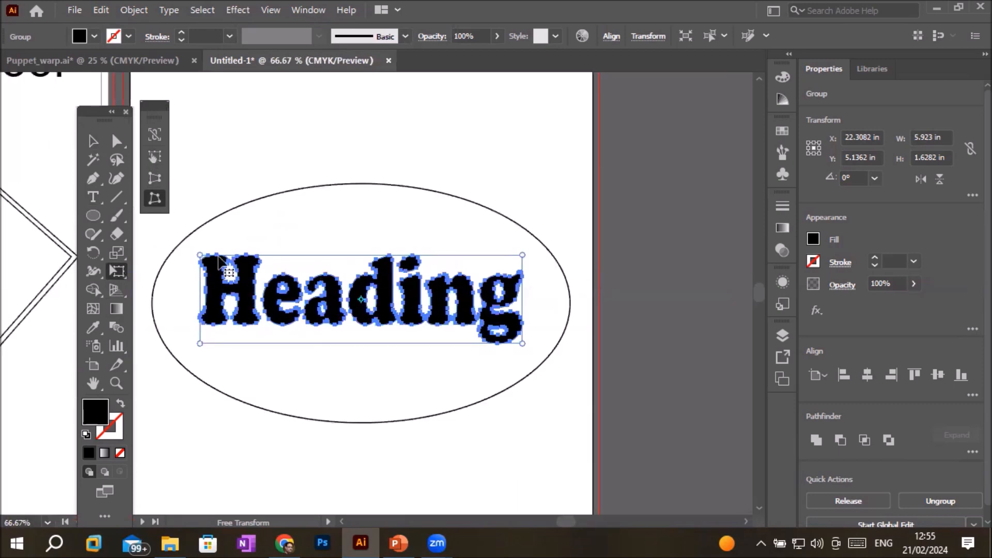
pyautogui.moveTo(202, 255); pyautogui.dragTo(206, 224)
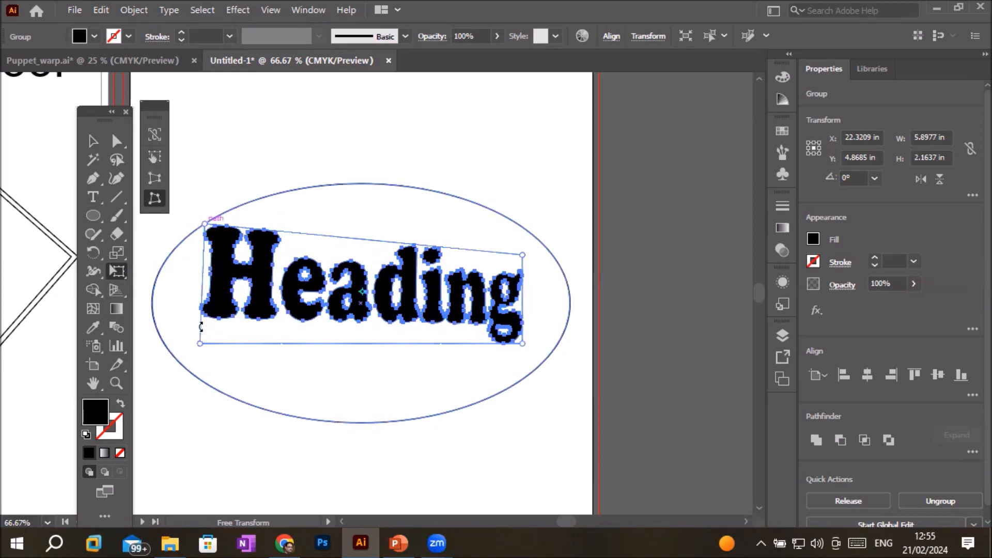
pyautogui.moveTo(200, 344); pyautogui.dragTo(185, 381)
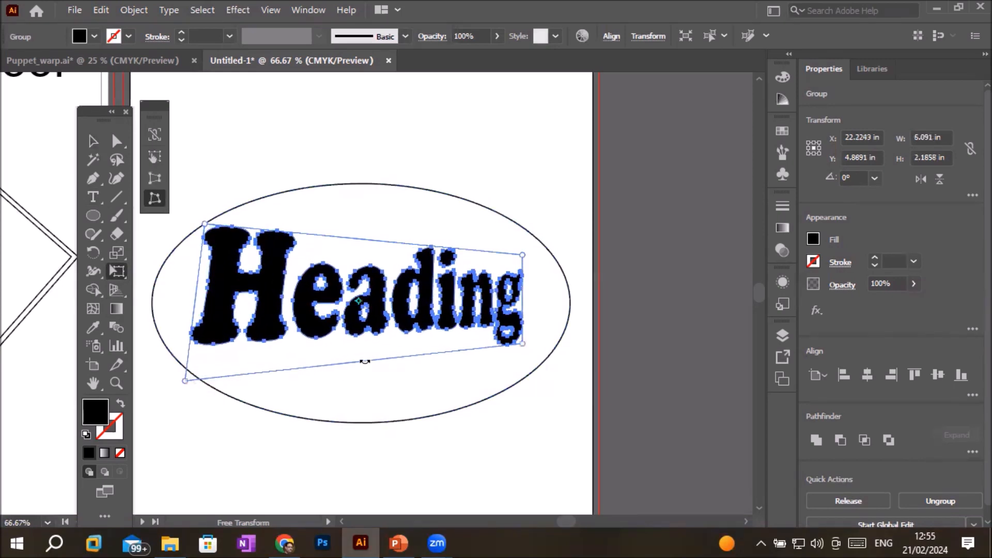
# - Move the heading lower and free-distort its other corners so it tapers upward to the right, about 6.44 by 2.57 in, then deselect it
pyautogui.moveTo(363, 358); pyautogui.dragTo(365, 393)
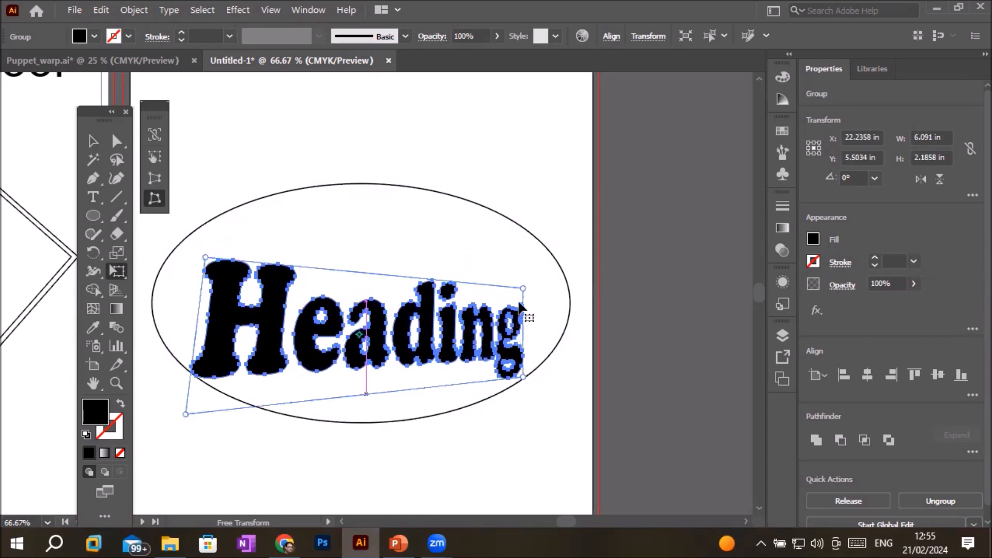
pyautogui.moveTo(524, 290); pyautogui.dragTo(533, 236)
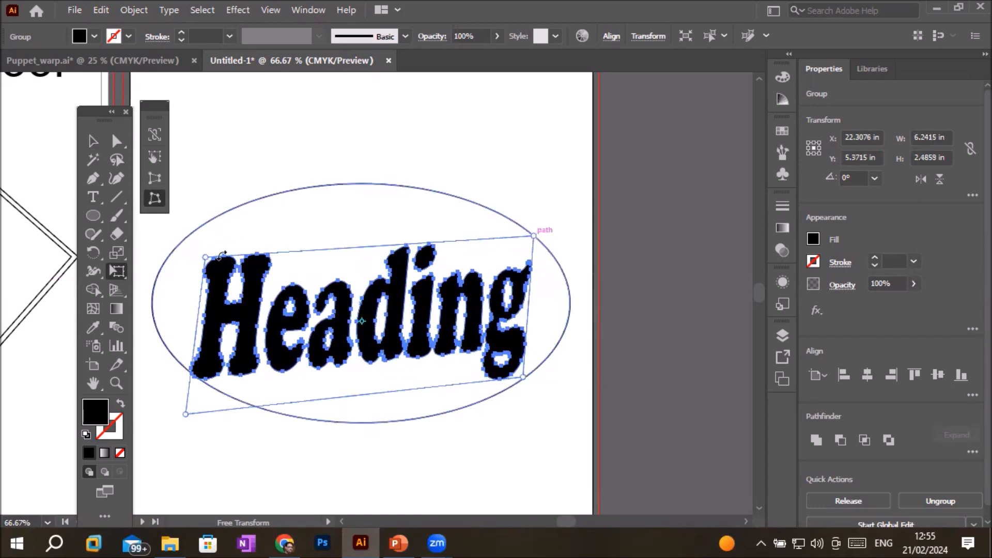
pyautogui.moveTo(207, 257); pyautogui.dragTo(179, 233)
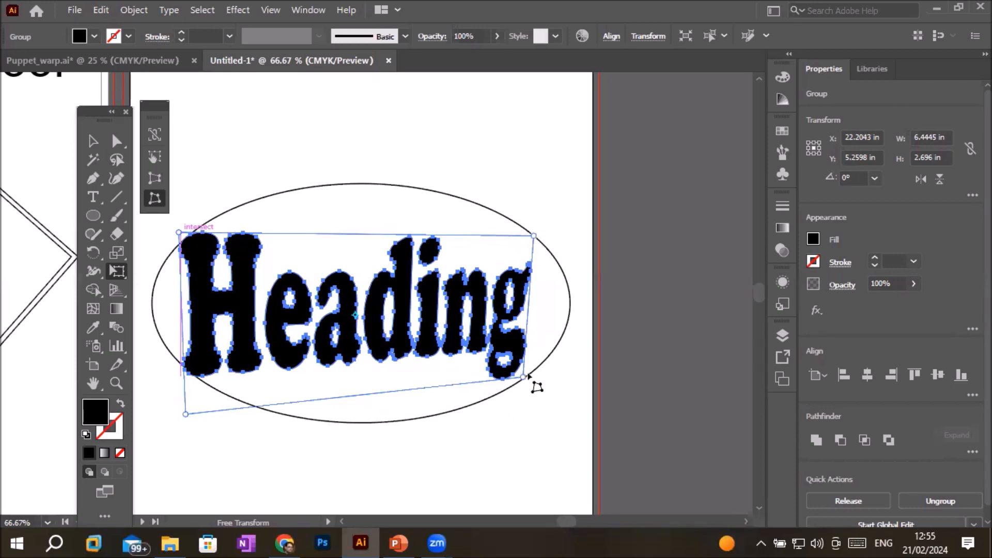
pyautogui.moveTo(520, 377); pyautogui.dragTo(526, 298)
pyautogui.click(93, 141)
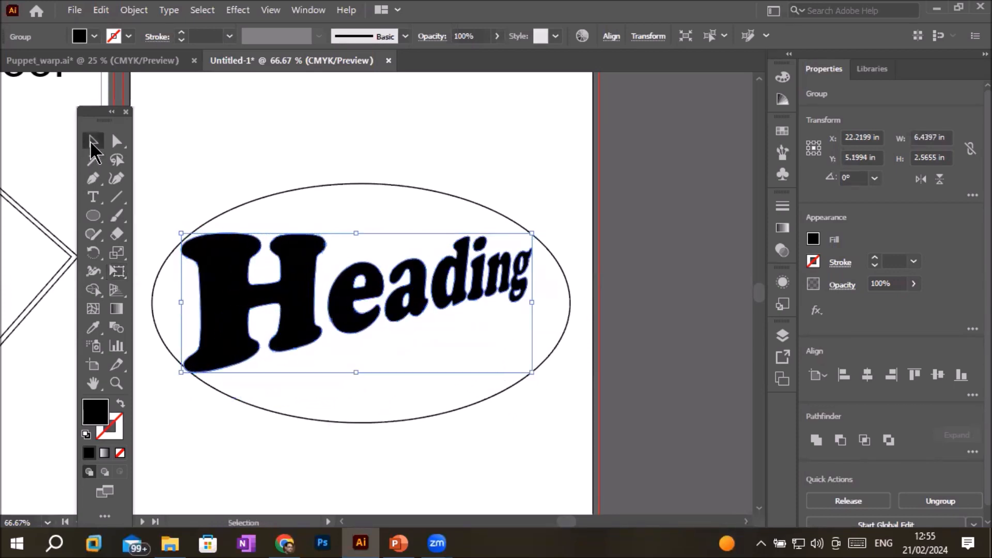
pyautogui.click(441, 436)
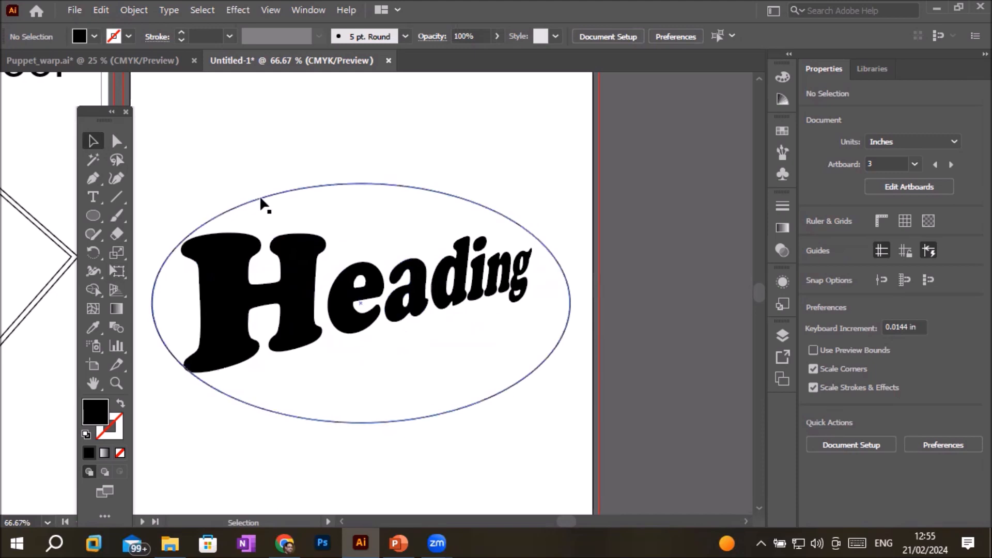
# - Fill the ellipse behind the distorted heading with yellow
pyautogui.click(287, 193)
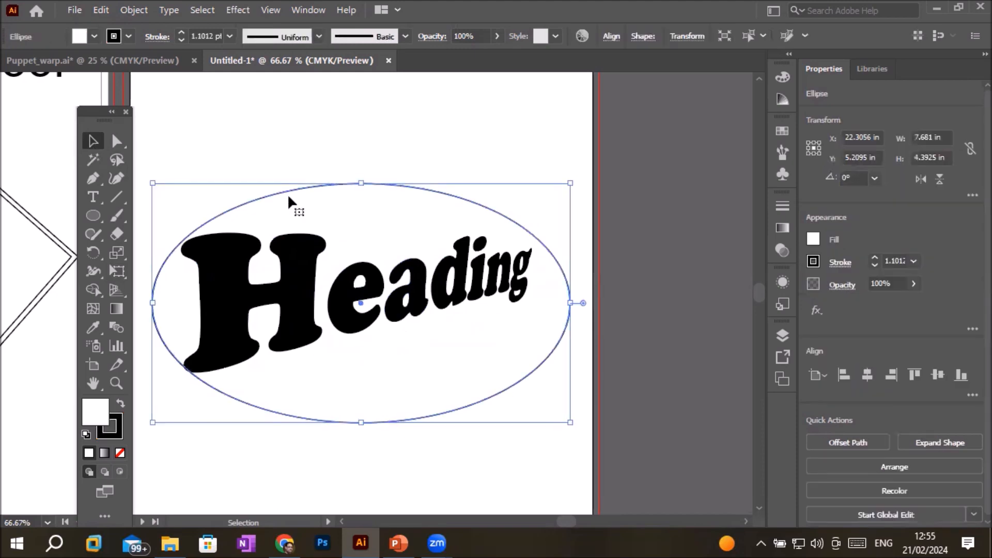
pyautogui.click(94, 36)
pyautogui.click(95, 62)
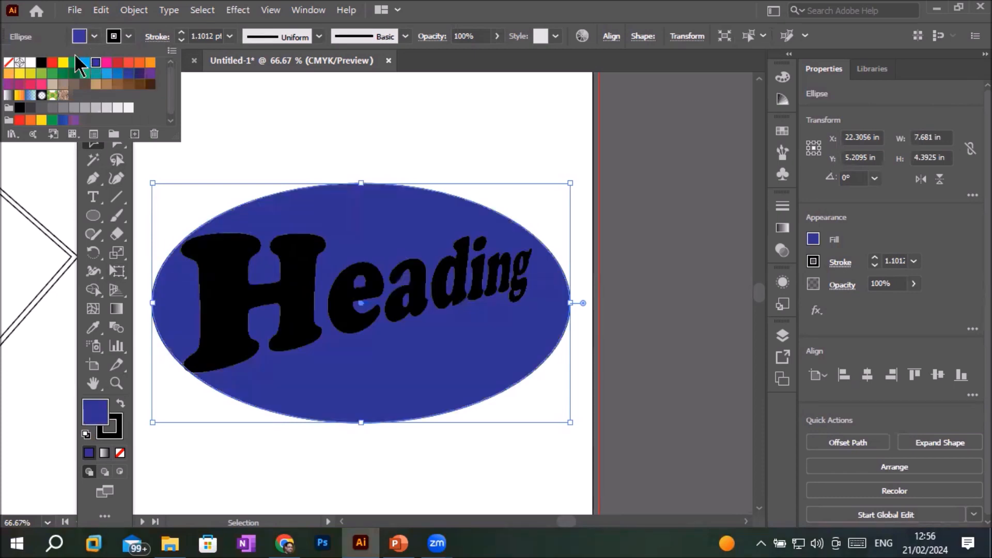
pyautogui.click(63, 62)
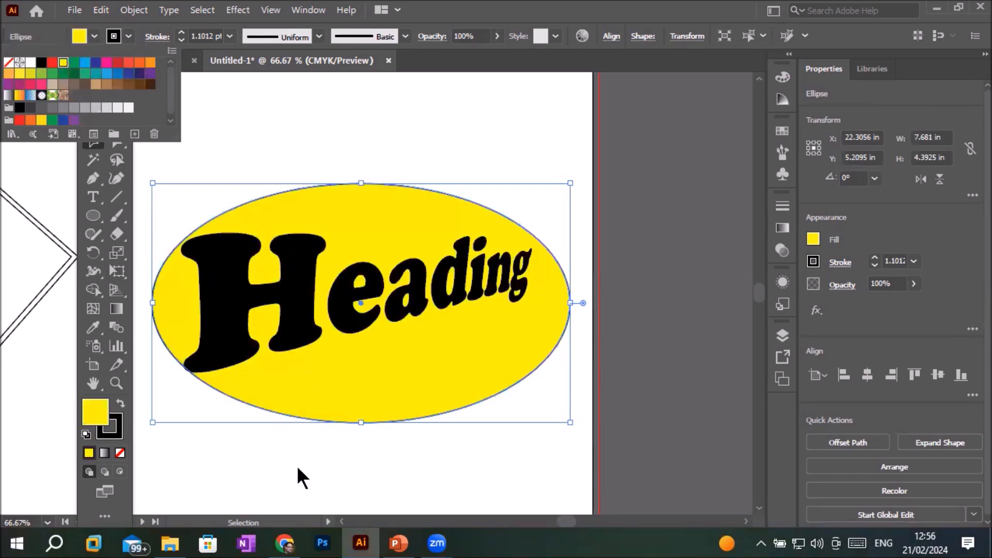
pyautogui.click(299, 470)
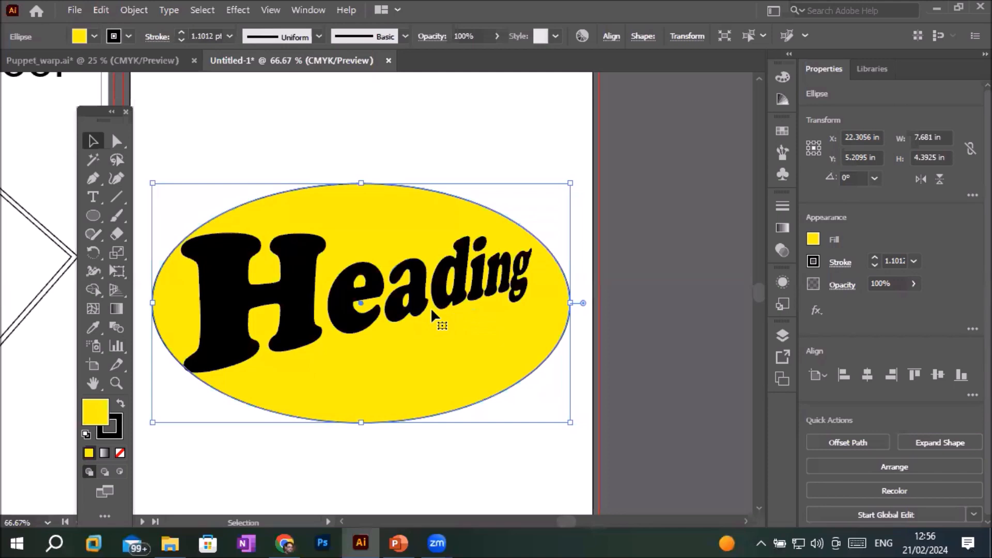
# - Move the yellow ellipse together with its heading off the third artboard, to the empty area above and right of it
pyautogui.scroll(-2, 432, 309)
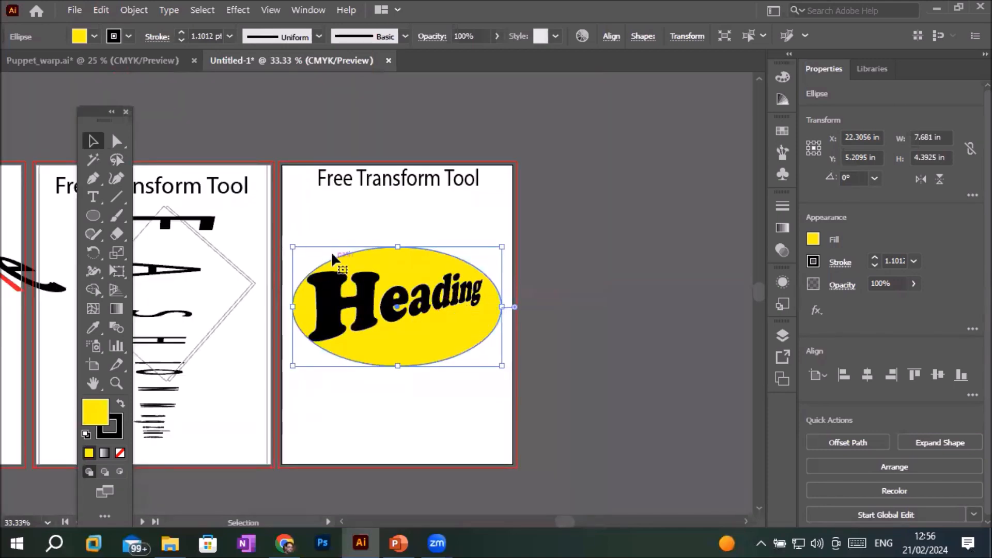
pyautogui.moveTo(297, 226); pyautogui.dragTo(450, 394)
pyautogui.moveTo(416, 320); pyautogui.dragTo(611, 144)
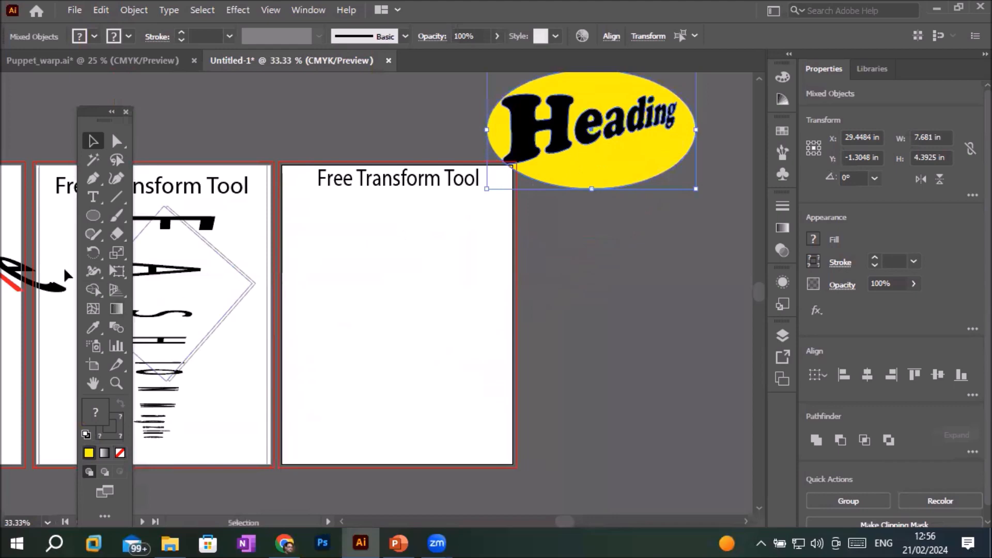
# - Draw a tall, narrow rectangle about 1.77 in wide and 7.24 in high on the left side of the emptied artboard
pyautogui.click(95, 215)
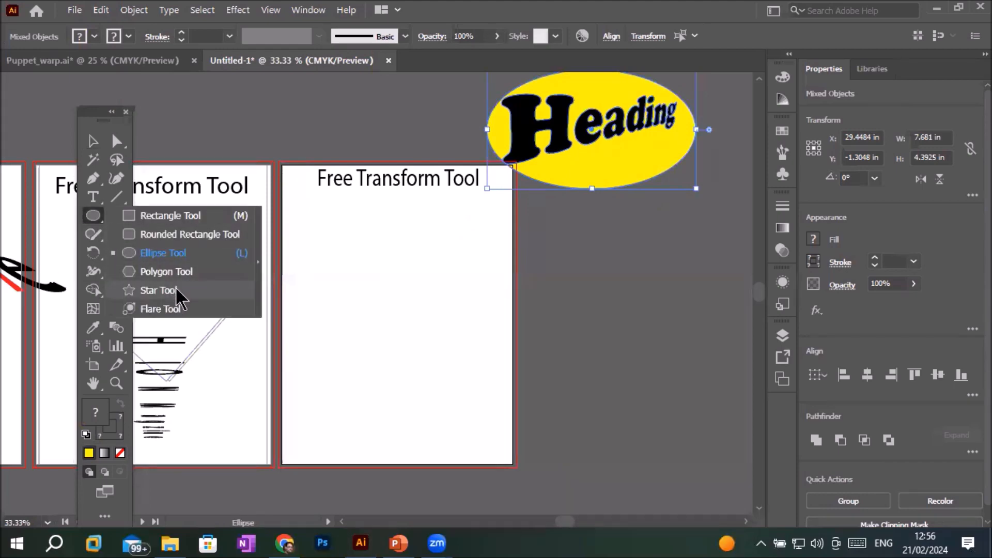
pyautogui.click(195, 215)
pyautogui.moveTo(324, 229); pyautogui.dragTo(372, 427)
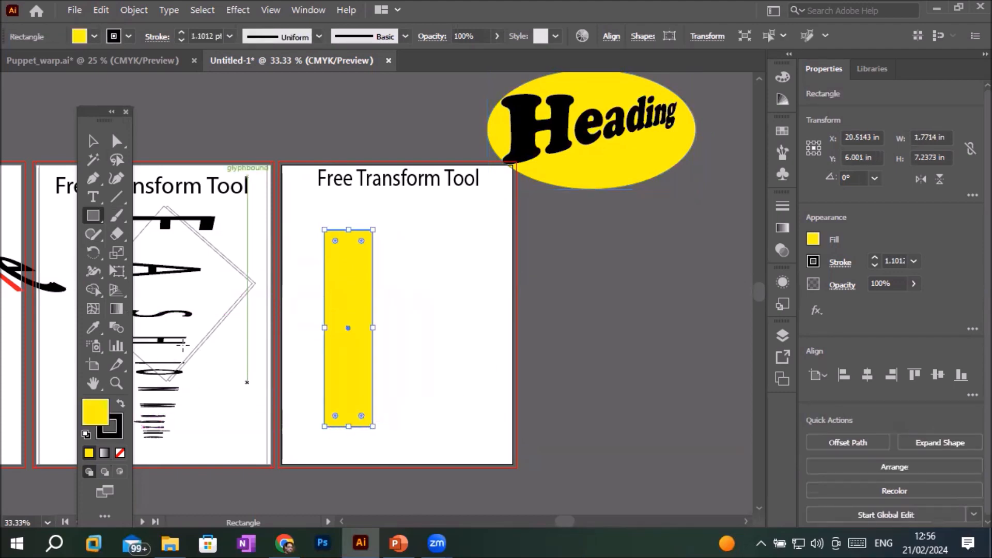
# - Free-distort the yellow rectangle into an inverted trapezoid spanning the artboard's width, about 8.5 by 4.12 in, and move it to the artboard's bottom edge
pyautogui.click(122, 277)
pyautogui.click(158, 202)
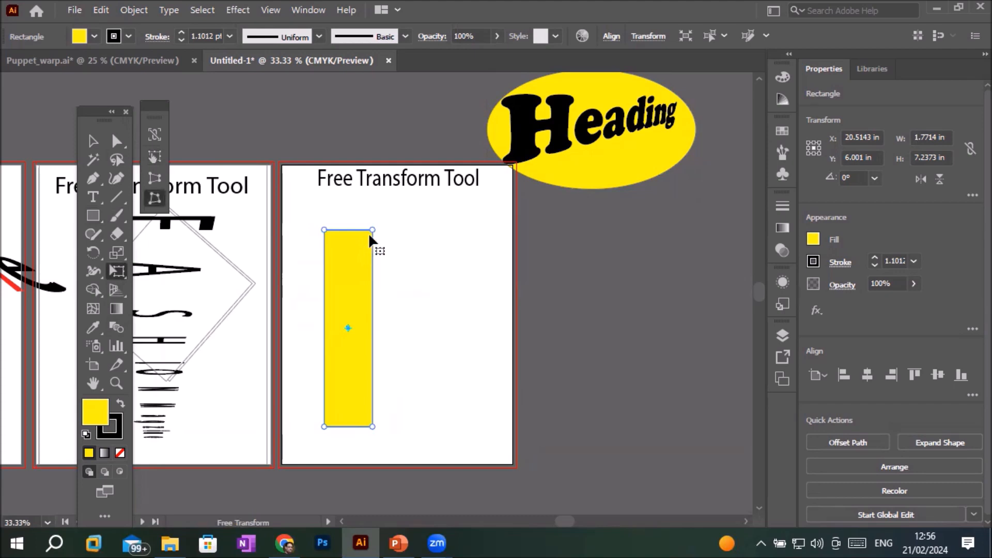
pyautogui.moveTo(372, 230); pyautogui.dragTo(516, 292)
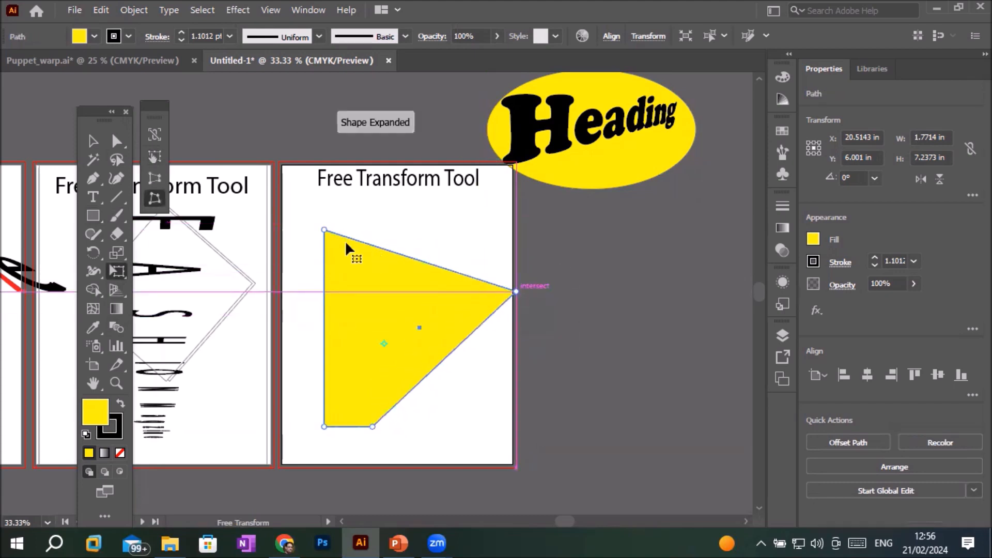
pyautogui.moveTo(324, 229); pyautogui.dragTo(281, 293)
pyautogui.moveTo(516, 294)
pyautogui.mouseDown()
pyautogui.moveTo(518, 286)
pyautogui.moveTo(512, 304)
pyautogui.mouseUp()
pyautogui.moveTo(372, 427); pyautogui.dragTo(433, 415)
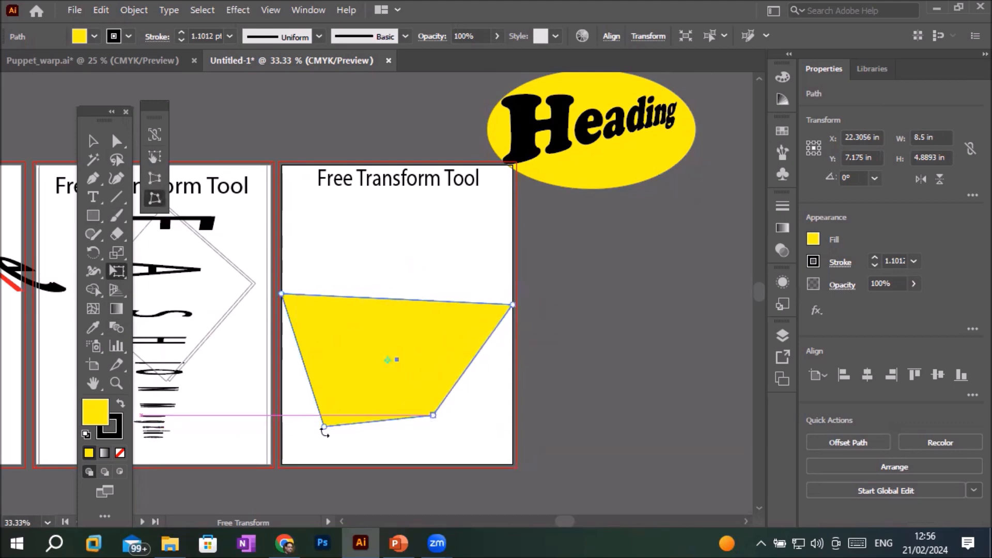
pyautogui.moveTo(325, 427); pyautogui.dragTo(357, 415)
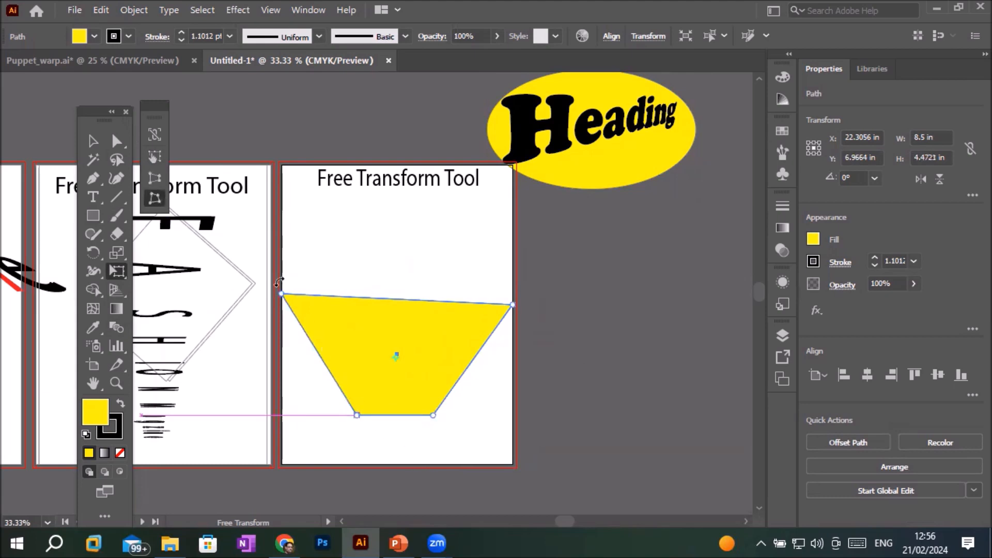
pyautogui.moveTo(281, 294); pyautogui.dragTo(281, 304)
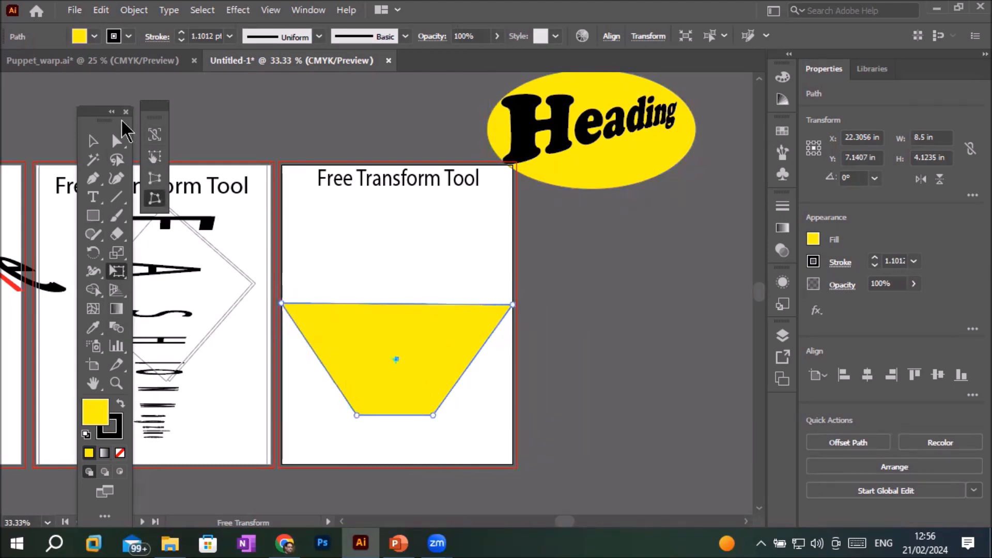
pyautogui.click(94, 140)
pyautogui.moveTo(380, 374); pyautogui.dragTo(375, 416)
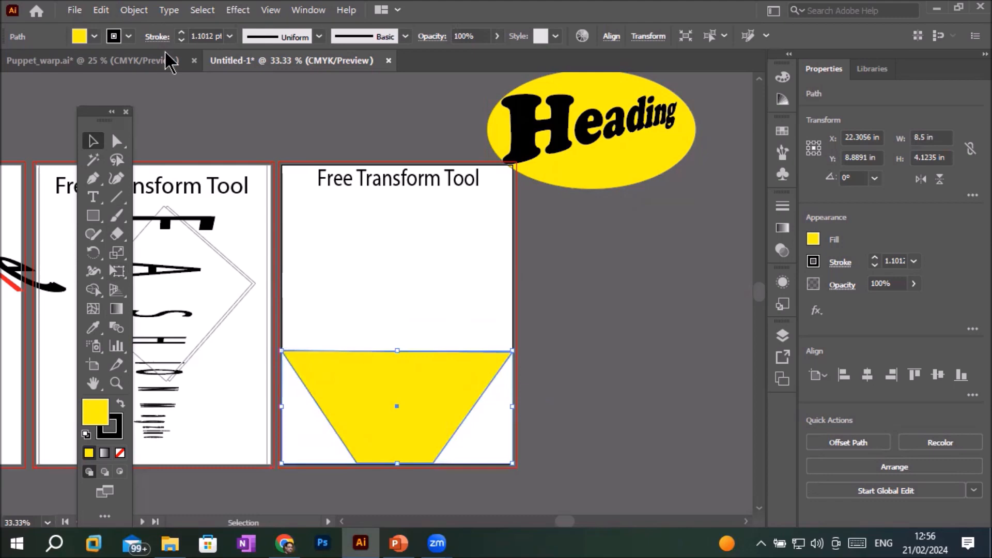
# - Place the dark-red-background portrait of a woman from the Images > FACES folder above the trapezoid at about 3.83 by 4.79 in
pyautogui.hotkey('alt', 'f')
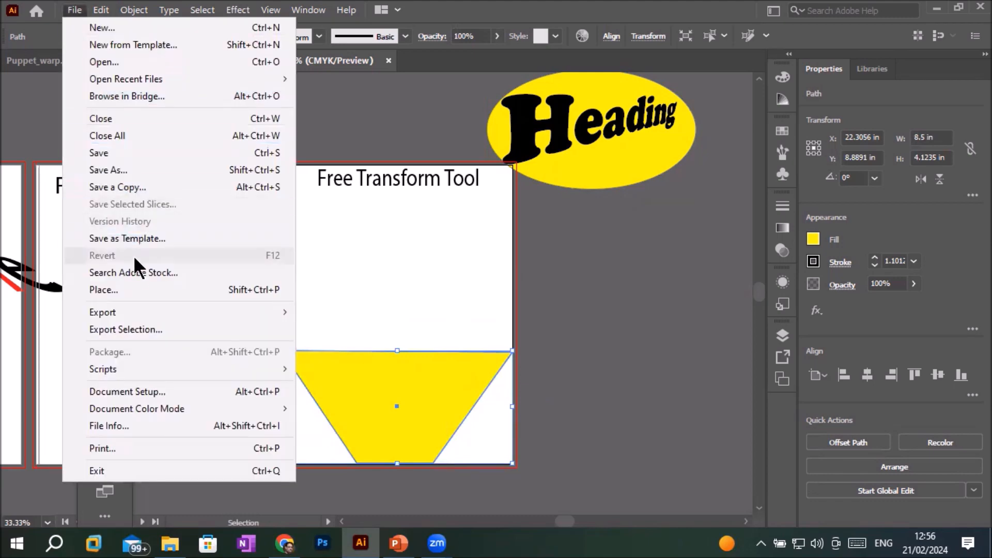
pyautogui.click(130, 289)
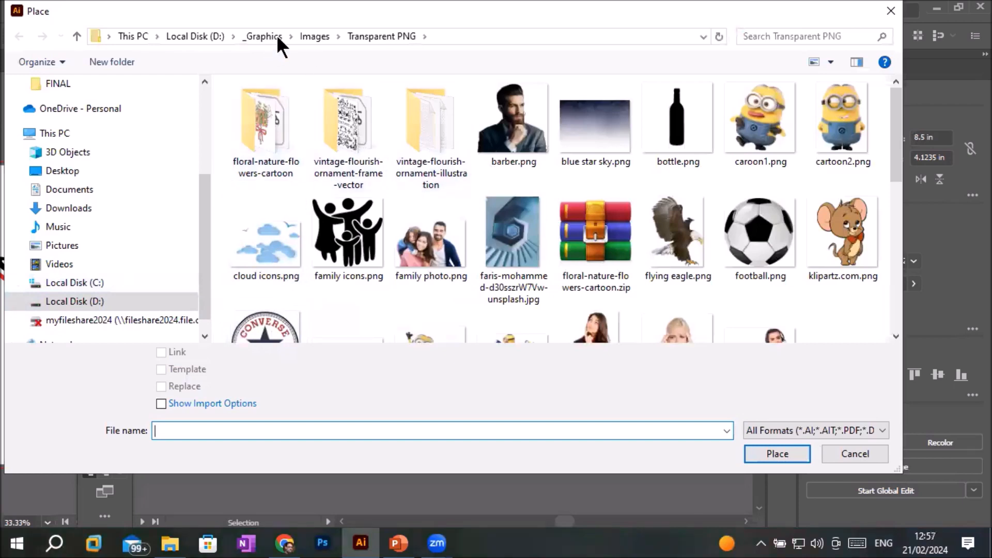
pyautogui.click(316, 36)
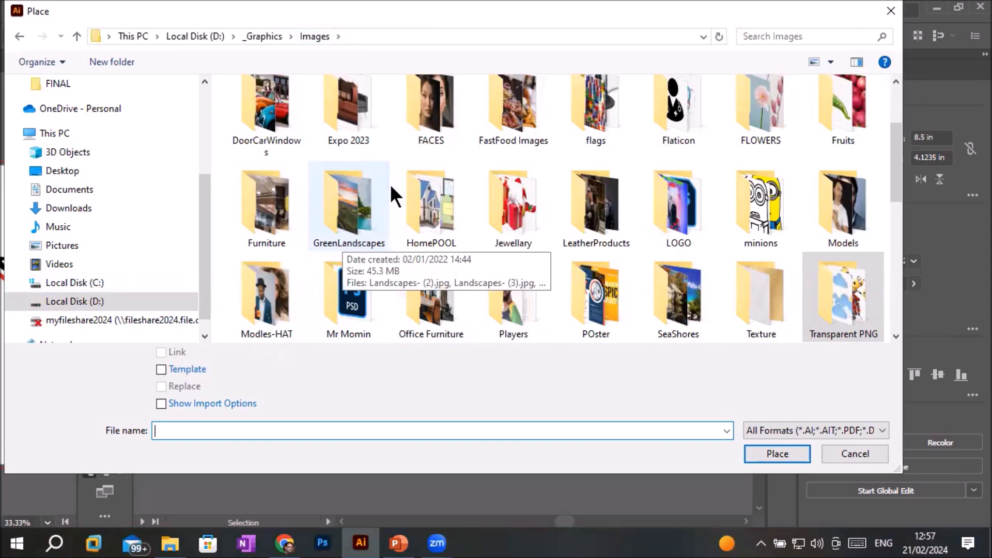
pyautogui.doubleClick(434, 108)
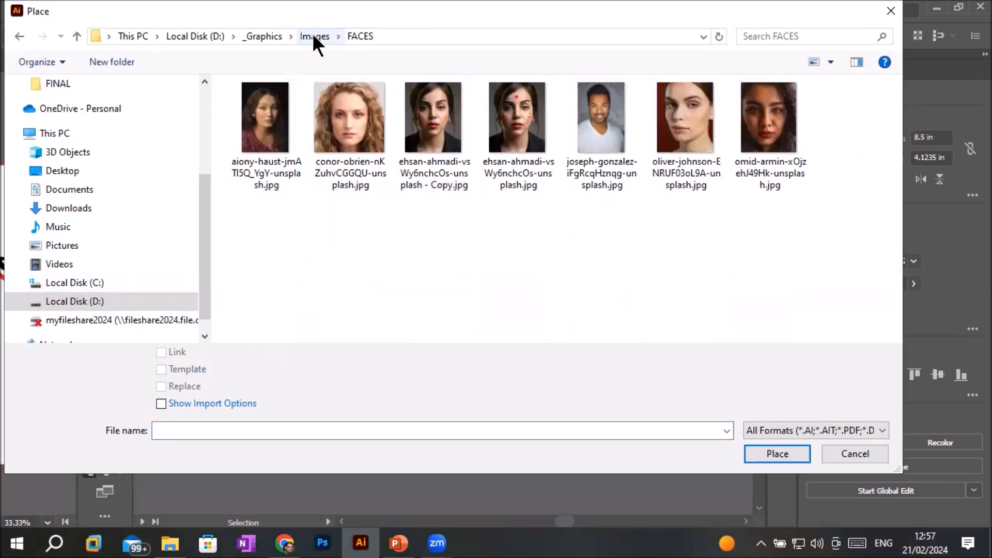
pyautogui.click(687, 124)
pyautogui.click(778, 460)
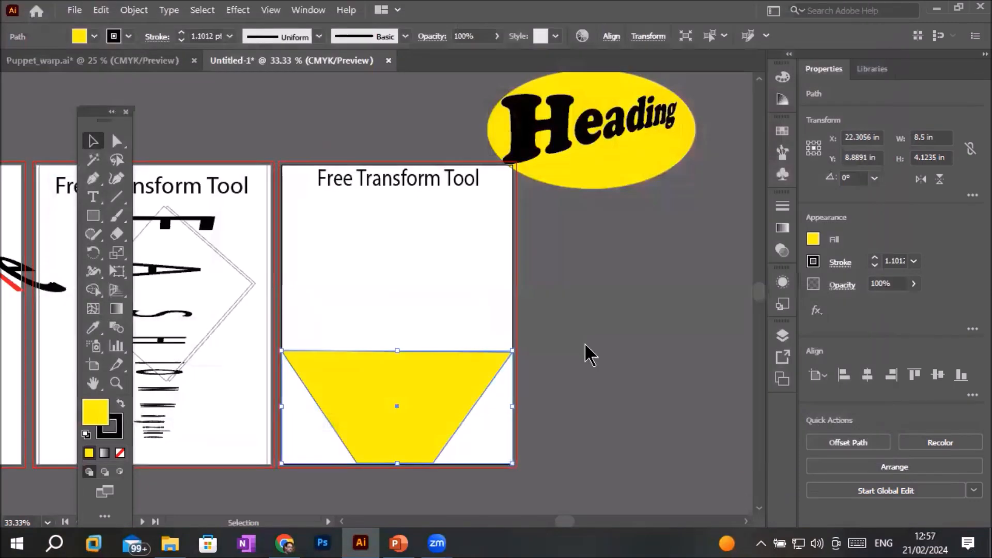
pyautogui.moveTo(397, 213); pyautogui.dragTo(521, 345)
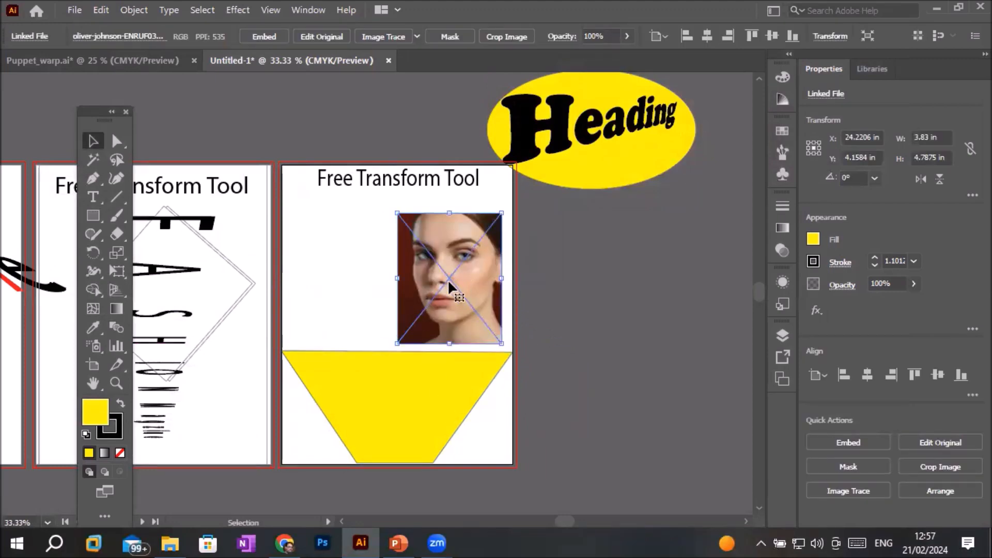
# - Inspect the placed portrait up close, down to its individual pixels, and return to an overview of the artboard
pyautogui.scroll(1, 478, 246)
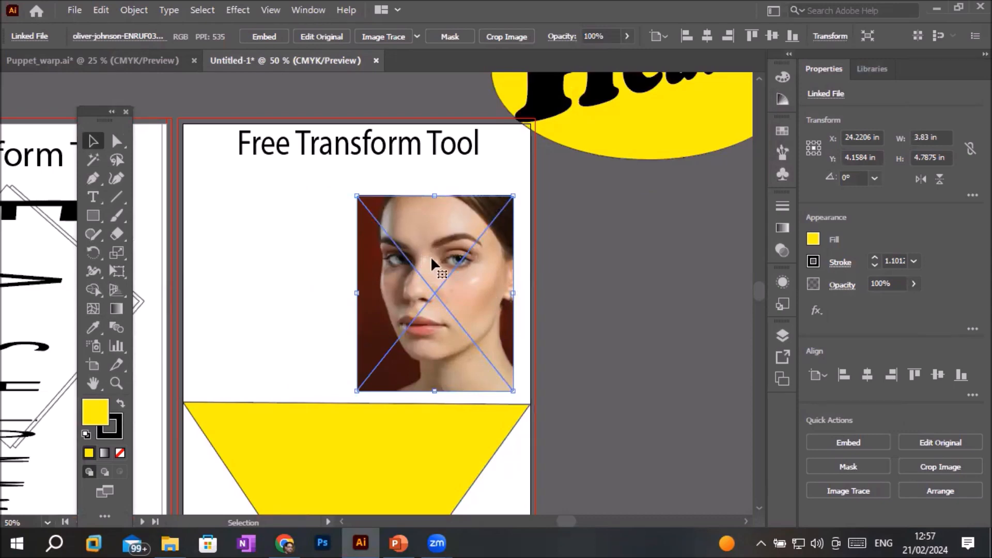
pyautogui.scroll(3, 433, 256)
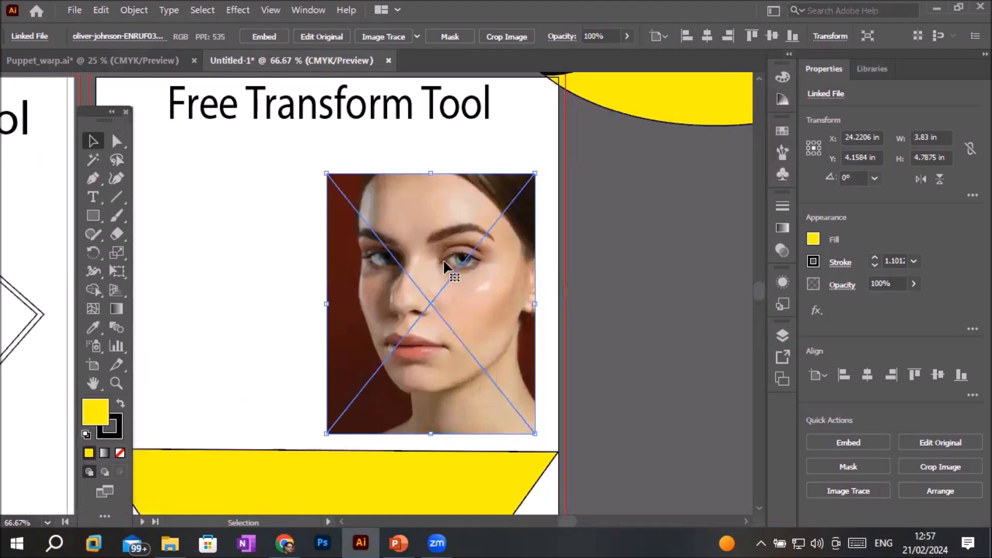
pyautogui.scroll(15, 403, 298)
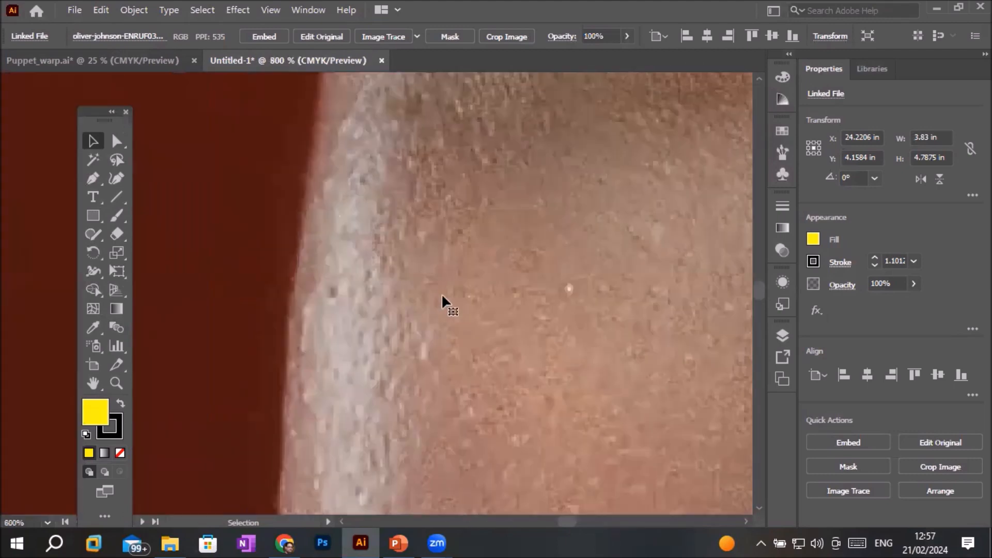
pyautogui.scroll(3, 455, 309)
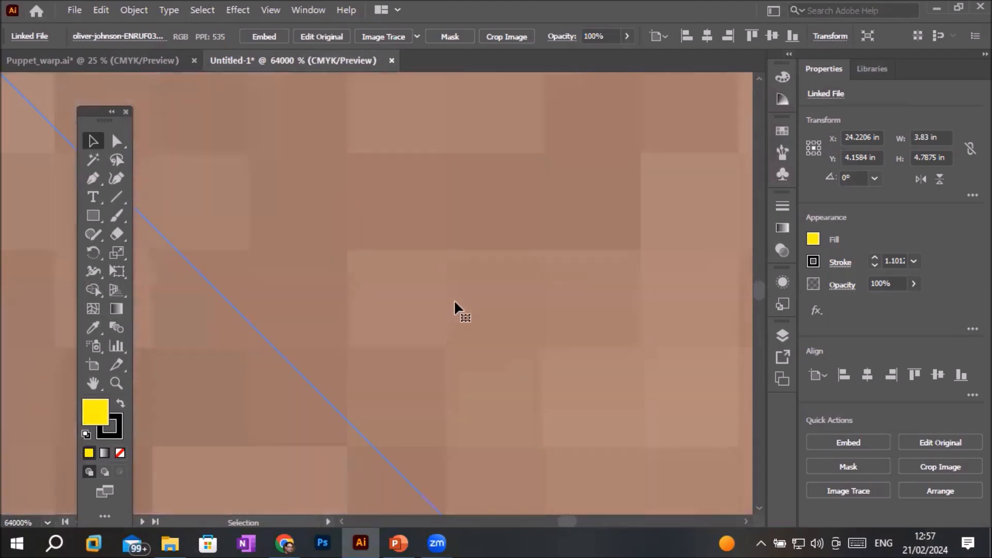
pyautogui.scroll(-1, 454, 305)
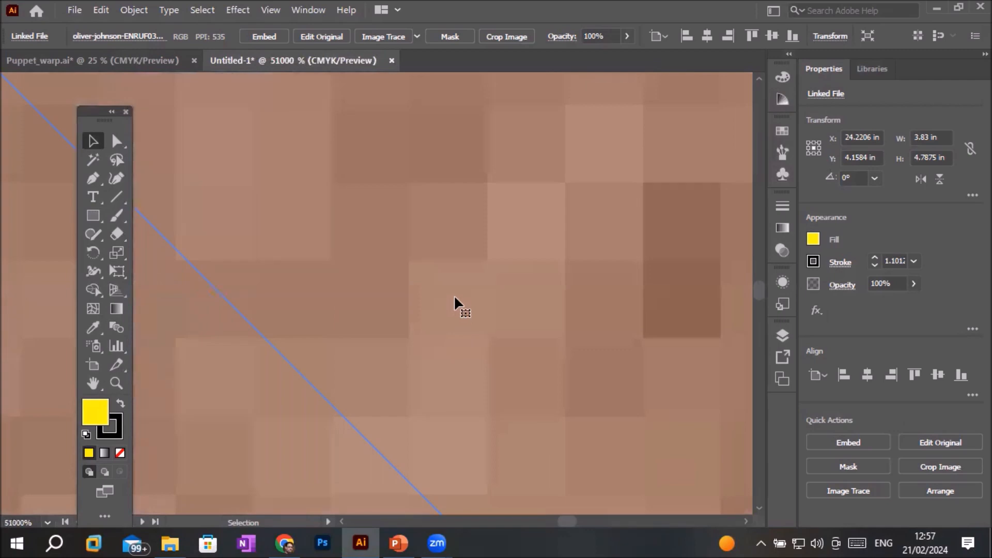
pyautogui.scroll(-8, 455, 298)
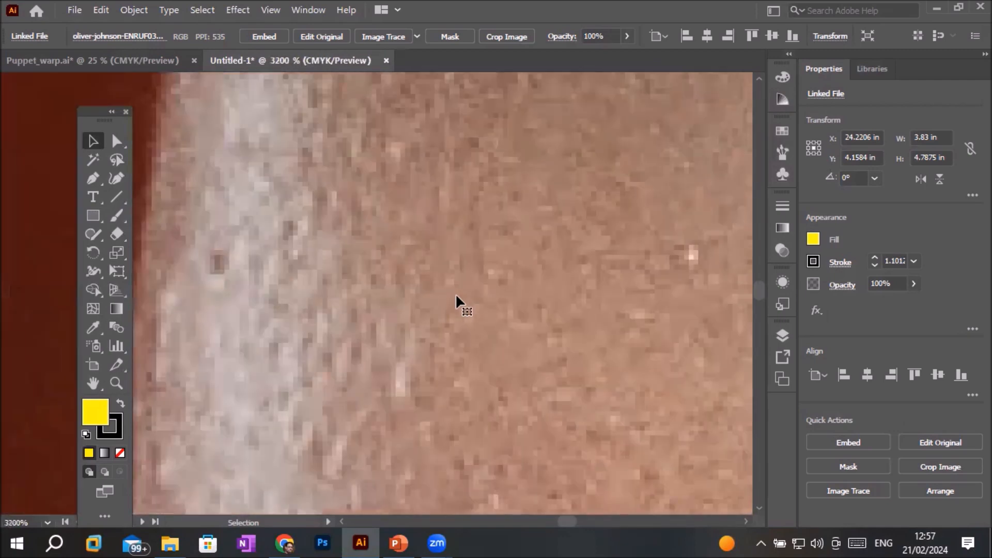
pyautogui.scroll(-9, 456, 295)
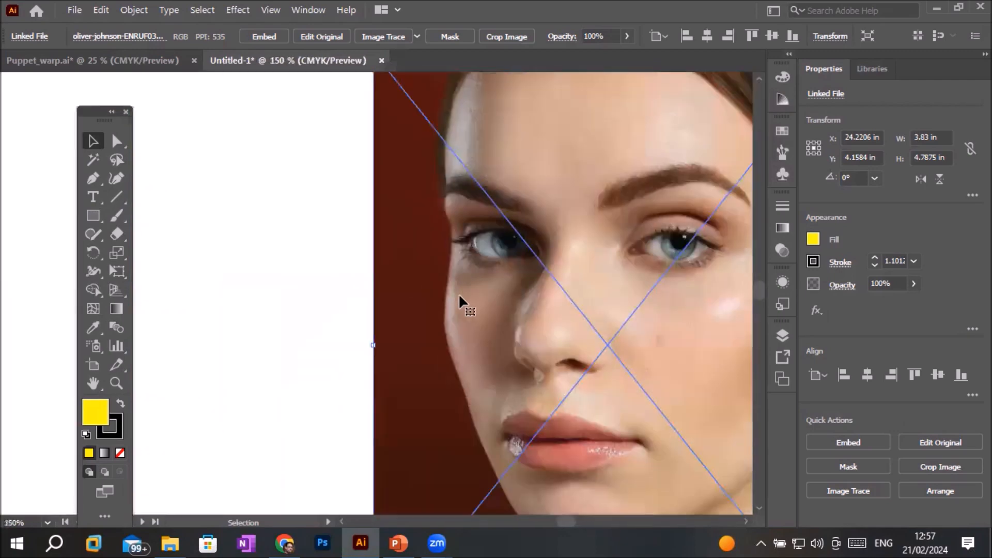
pyautogui.scroll(-2, 460, 293)
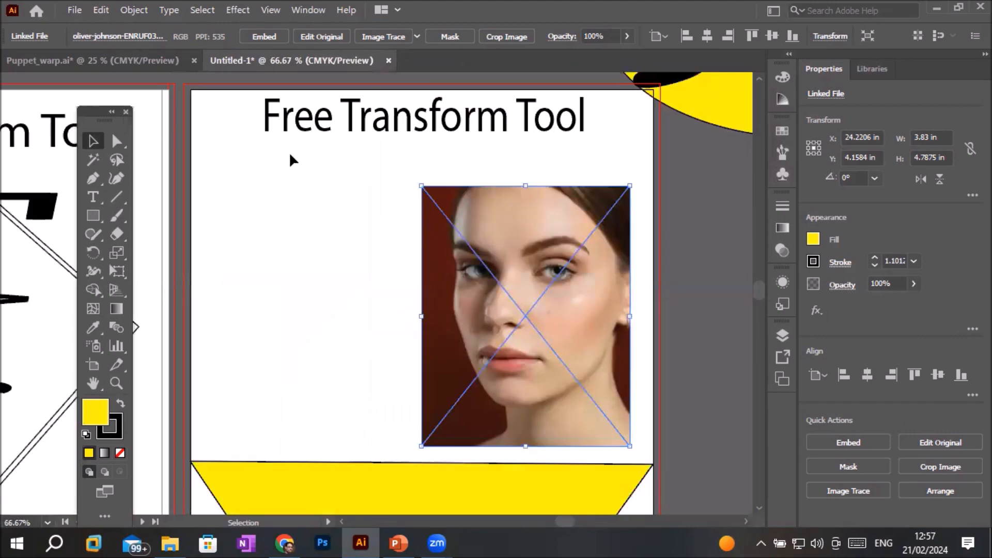
# - Embed the portrait photo and convert it to expanded vector paths with a High Fidelity Photo image trace
pyautogui.click(267, 38)
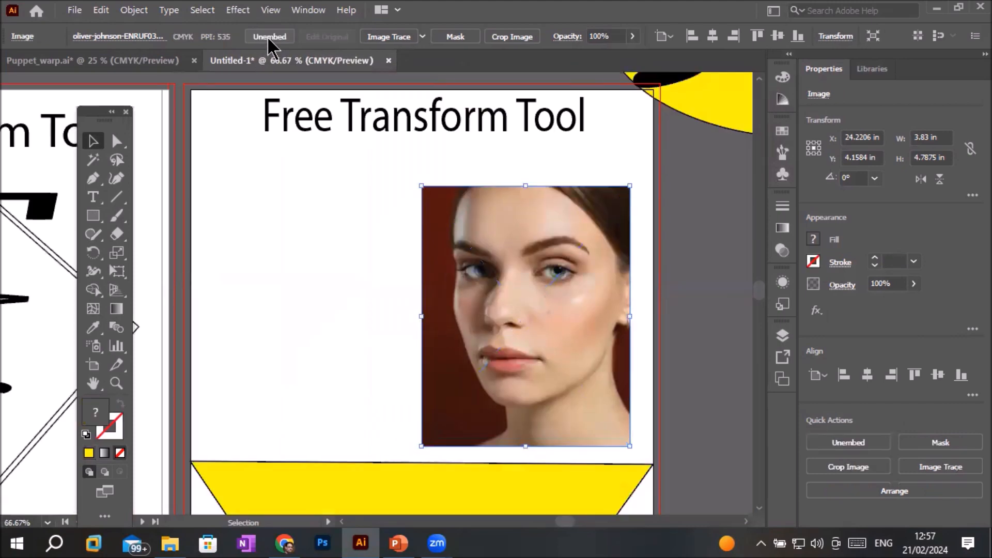
pyautogui.click(423, 38)
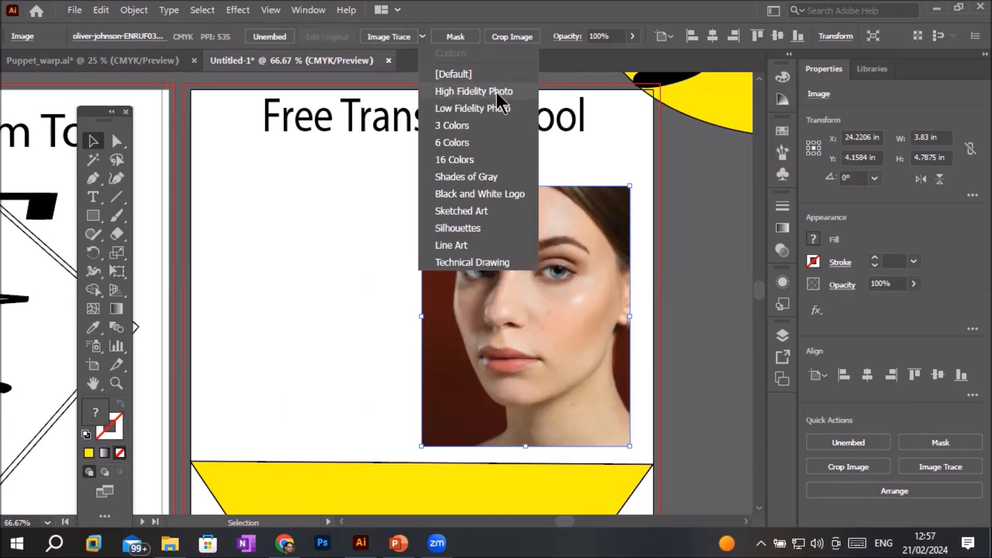
pyautogui.click(494, 91)
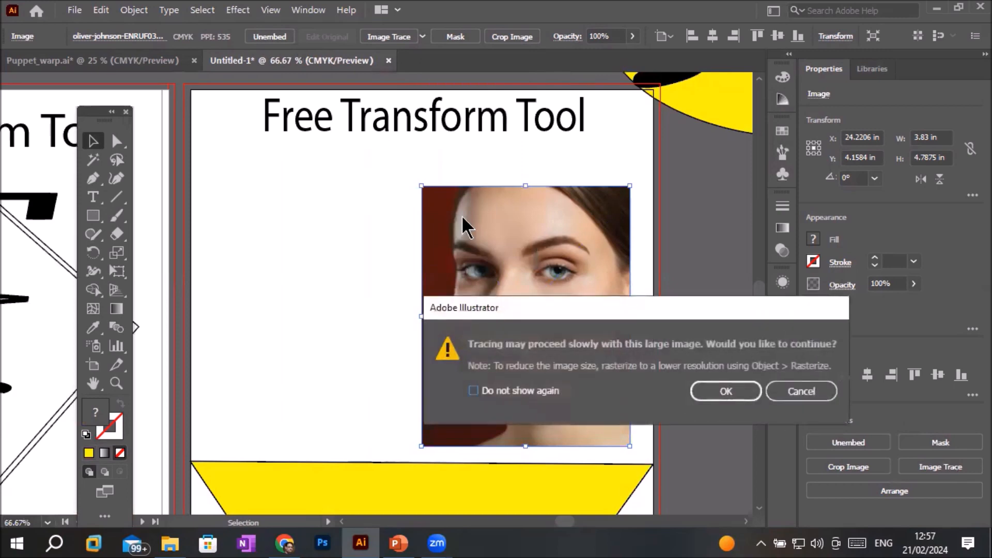
pyautogui.moveTo(504, 307); pyautogui.dragTo(251, 221)
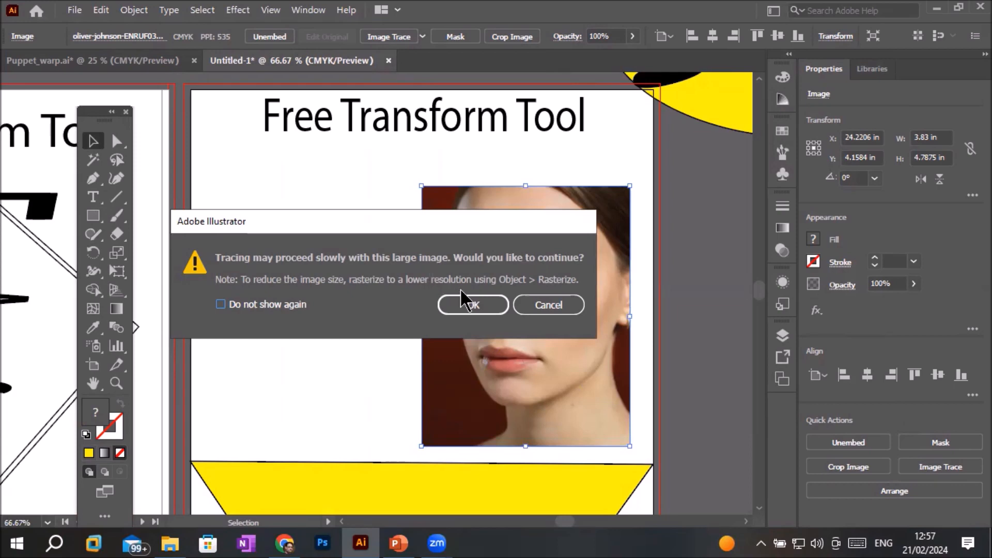
pyautogui.click(454, 308)
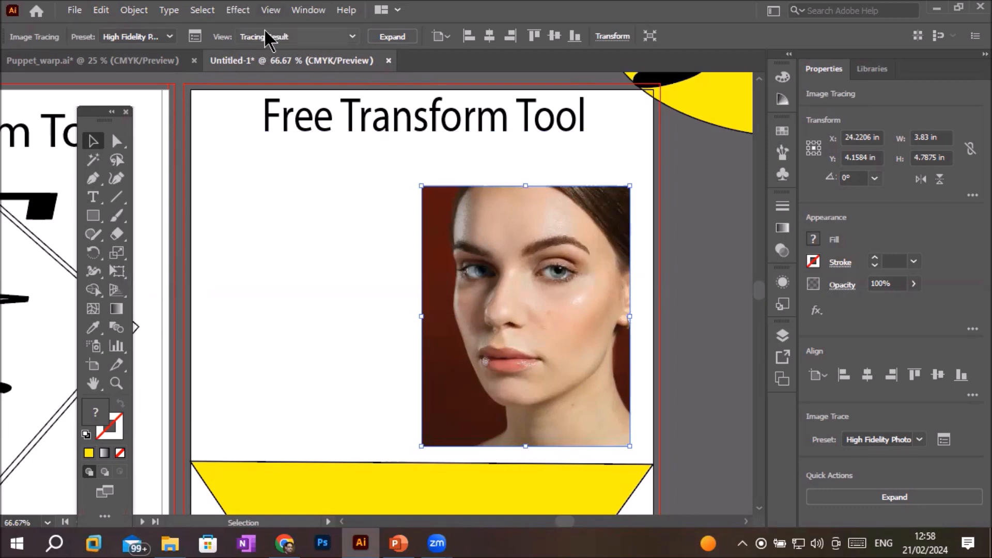
pyautogui.click(394, 40)
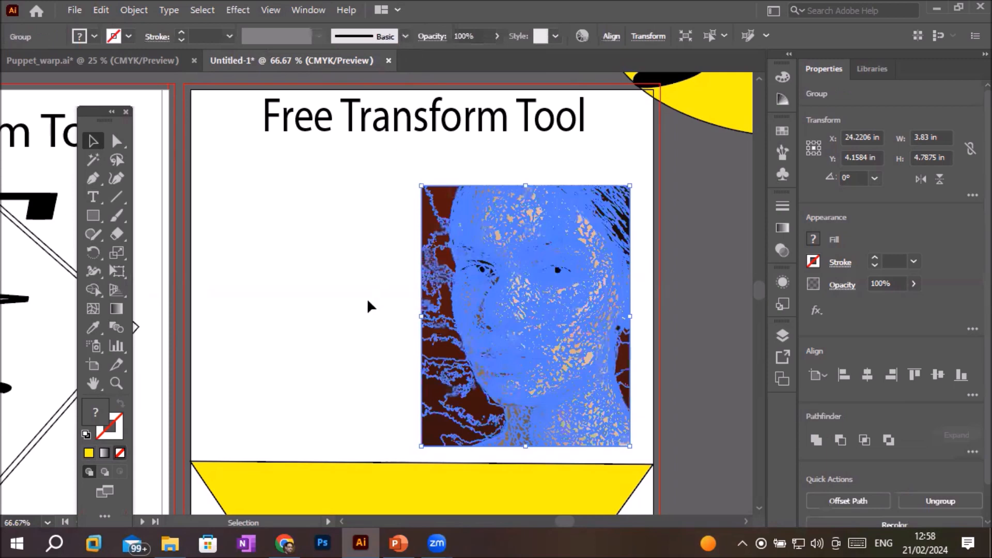
pyautogui.click(327, 282)
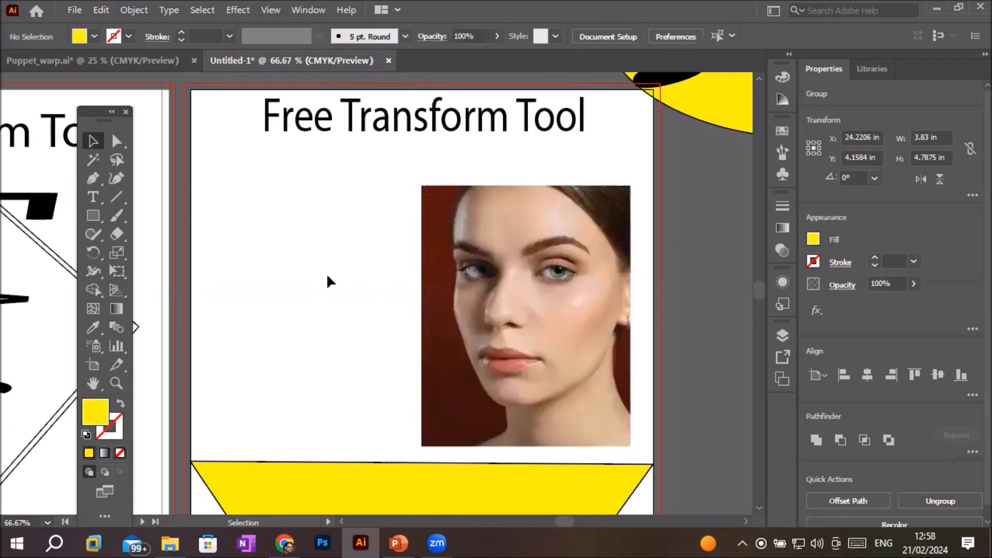
# - Examine the traced portrait's vector shapes and path outlines around the nose at high magnification
pyautogui.scroll(5, 504, 295)
pyautogui.scroll(6, 509, 312)
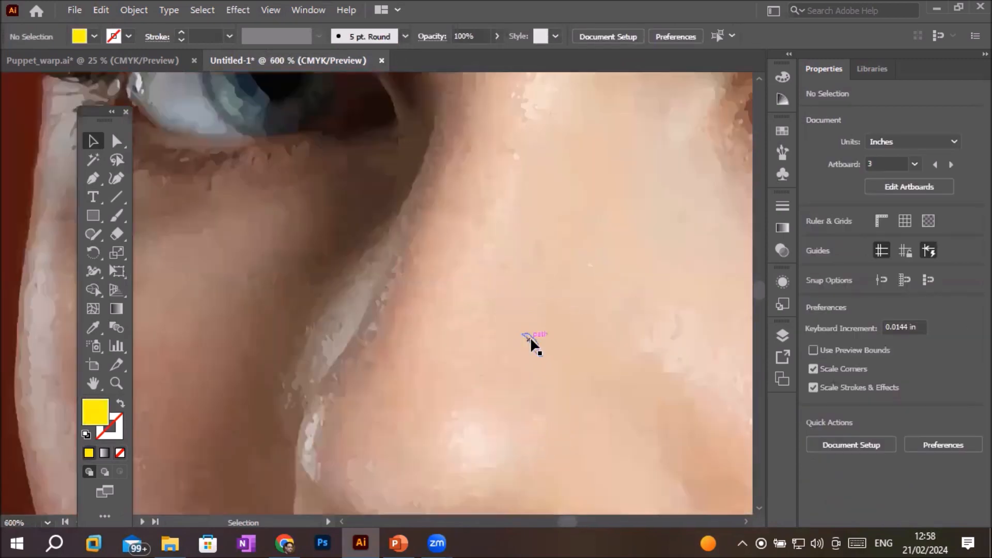
pyautogui.scroll(3, 274, 326)
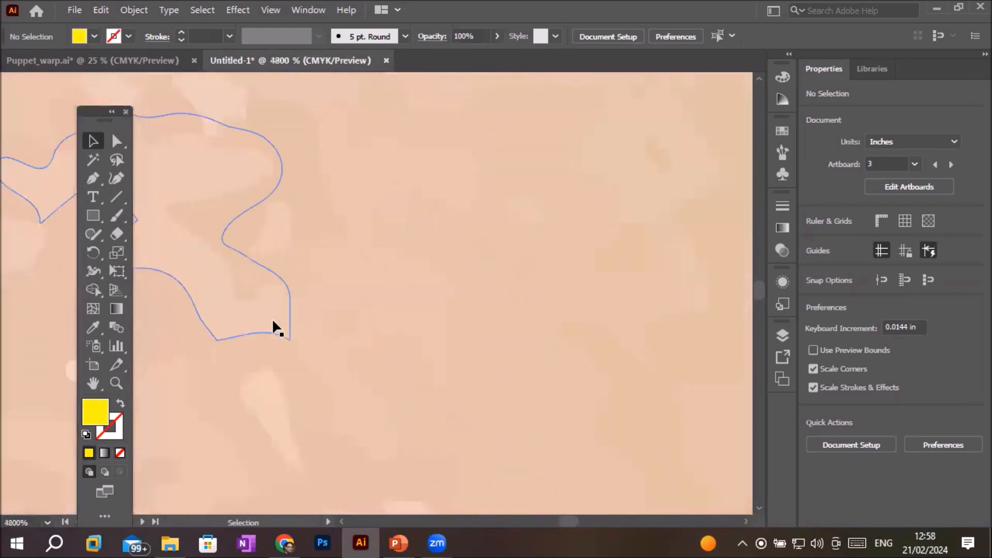
pyautogui.click(254, 392)
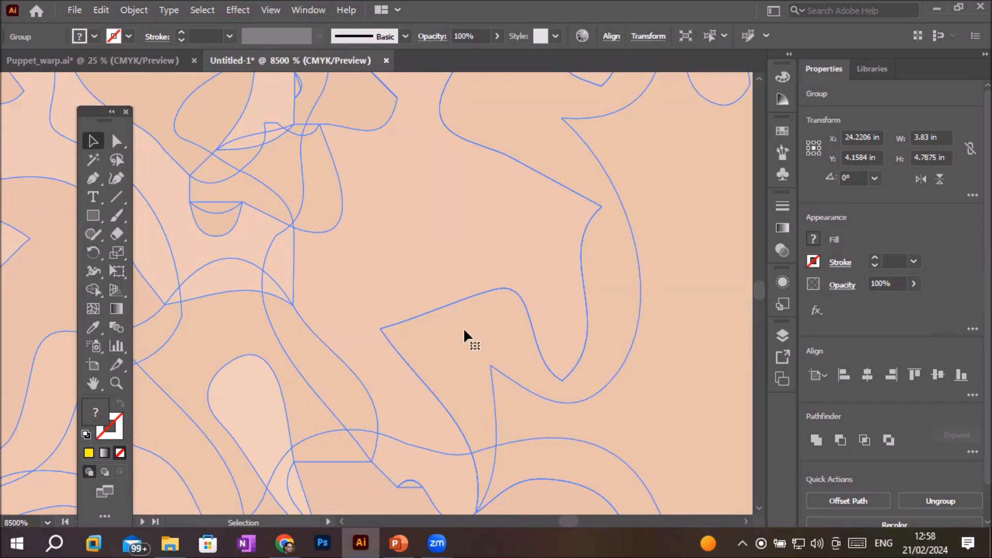
pyautogui.scroll(-5, 462, 328)
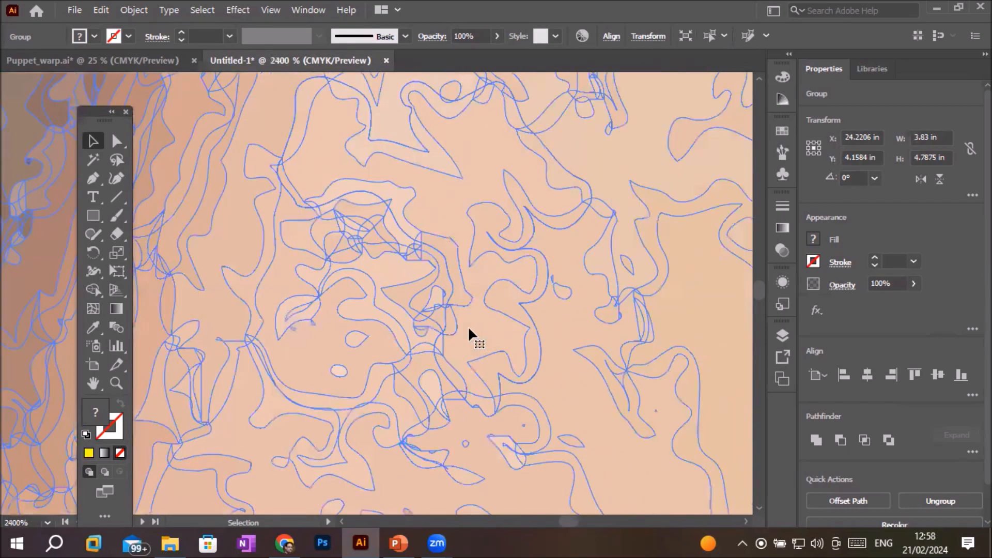
pyautogui.scroll(-5, 469, 329)
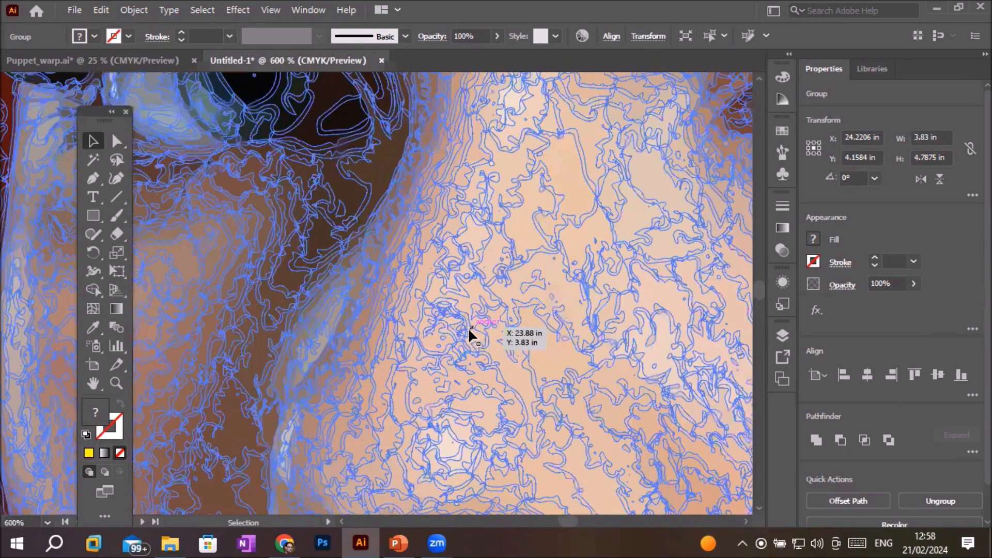
pyautogui.scroll(-6, 448, 410)
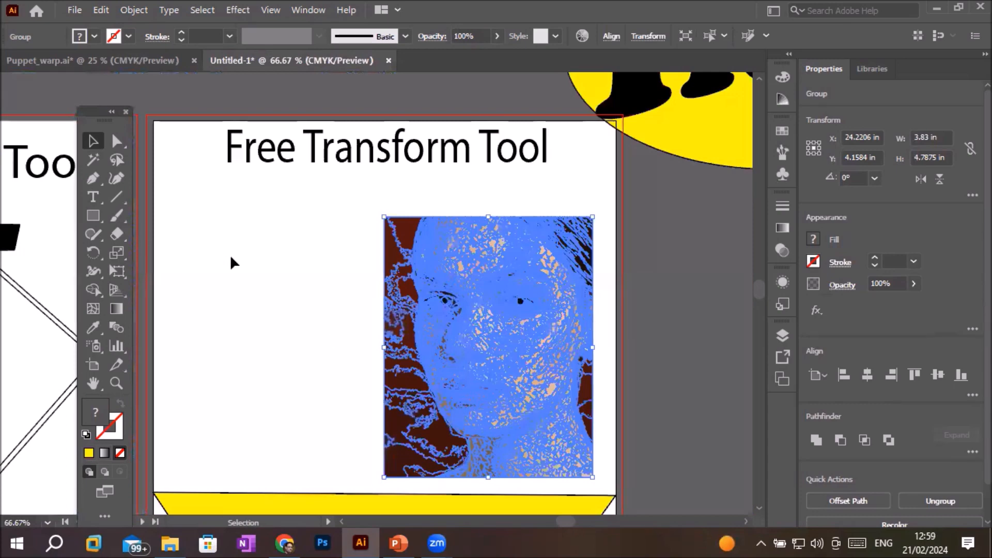
pyautogui.scroll(-1, 321, 290)
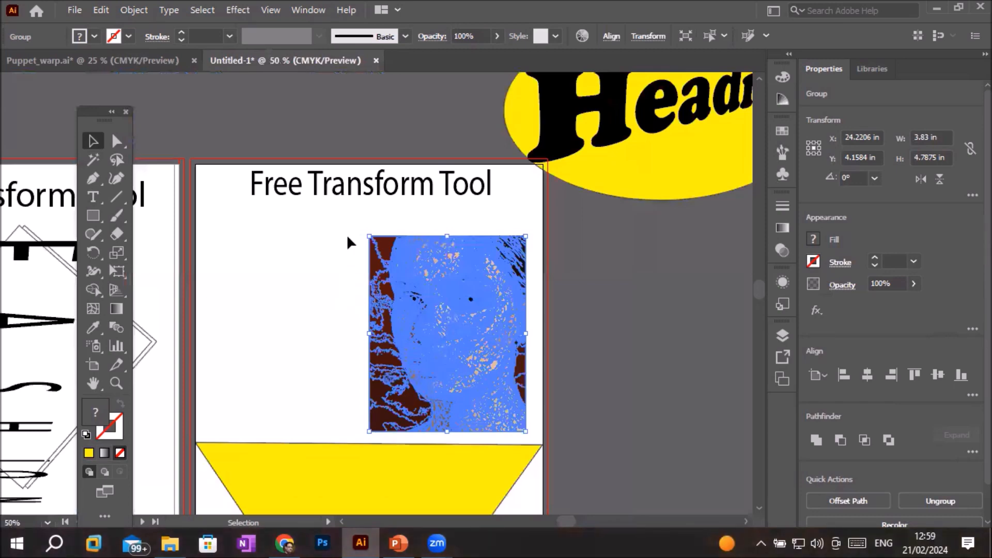
# - Duplicate the traced portrait to the left of the original, level with it at about X 20.12 in, Y 4.17 in
pyautogui.moveTo(470, 308); pyautogui.dragTo(285, 324)
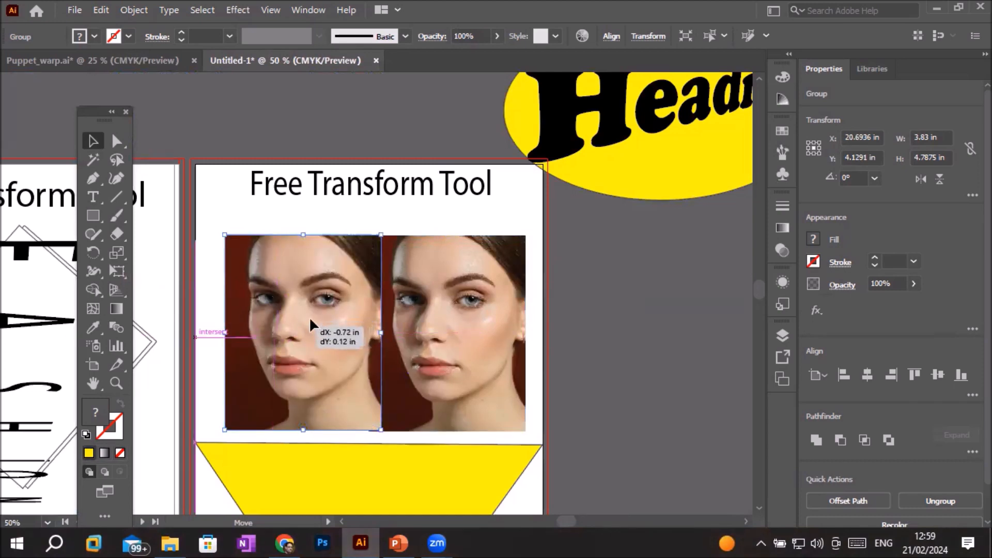
pyautogui.click(326, 217)
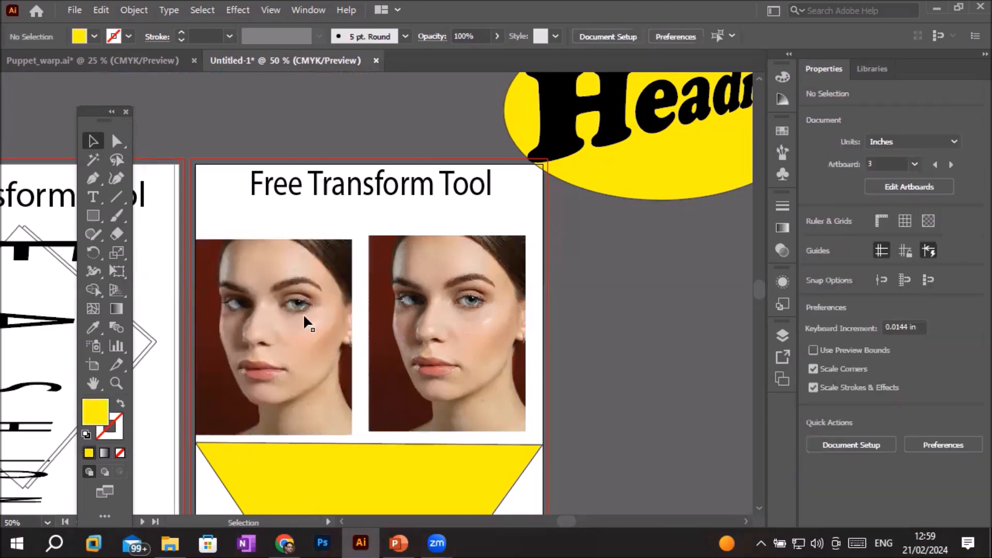
pyautogui.moveTo(296, 339); pyautogui.dragTo(303, 333)
pyautogui.rightClick(304, 334)
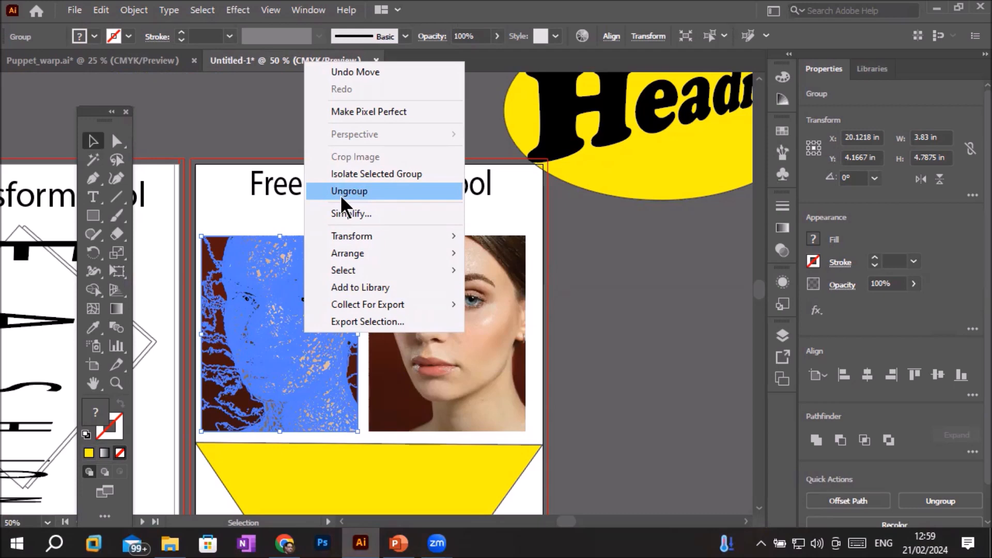
pyautogui.click(224, 205)
pyautogui.click(222, 208)
# - Perspective-distort the left portrait copy by stretching its left edge symmetrically to about 9.17 in high
pyautogui.click(268, 321)
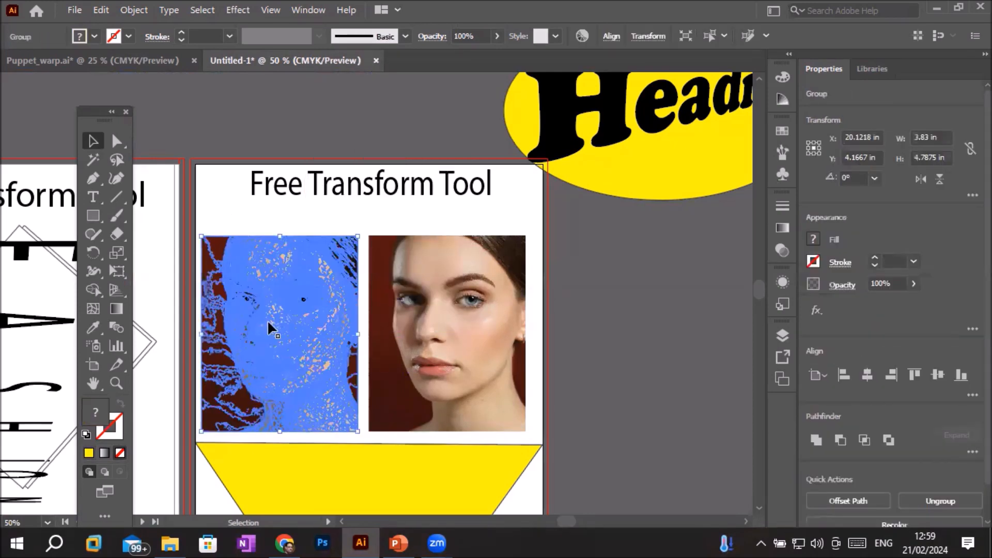
pyautogui.click(113, 278)
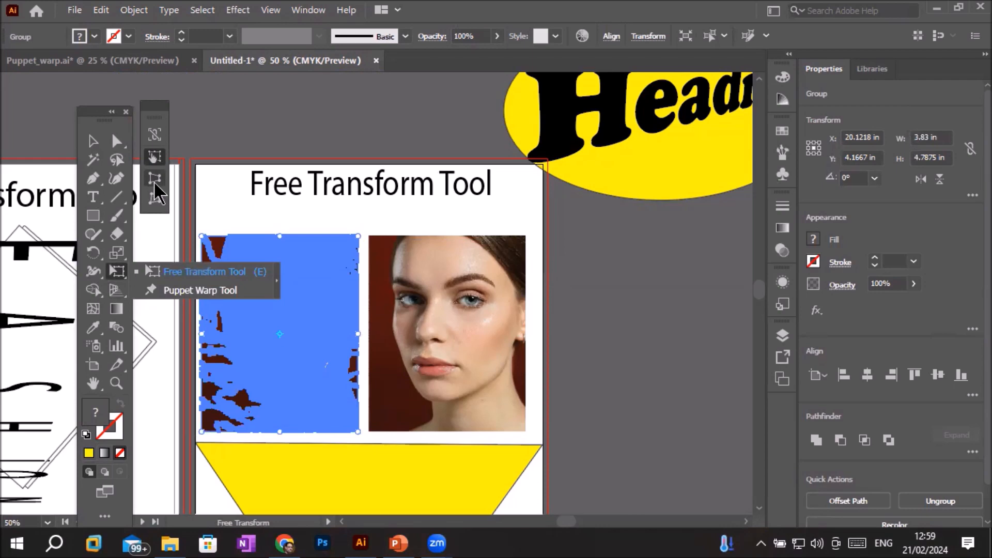
pyautogui.click(154, 179)
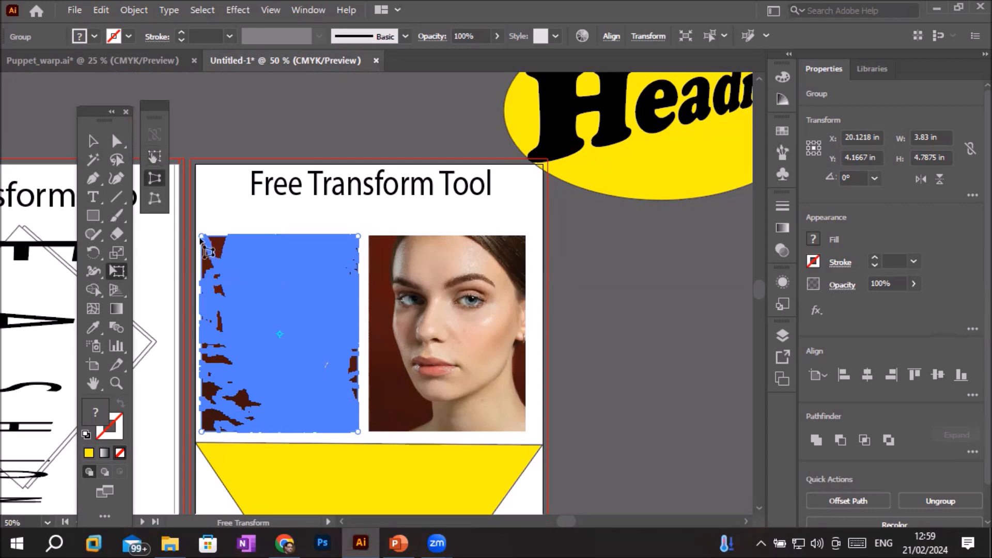
pyautogui.moveTo(201, 236); pyautogui.dragTo(214, 148)
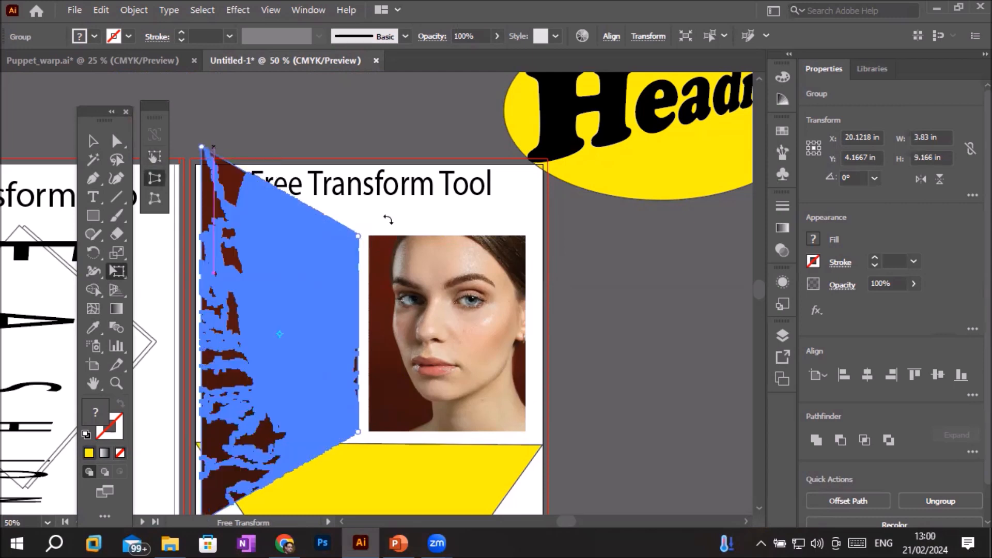
pyautogui.click(93, 140)
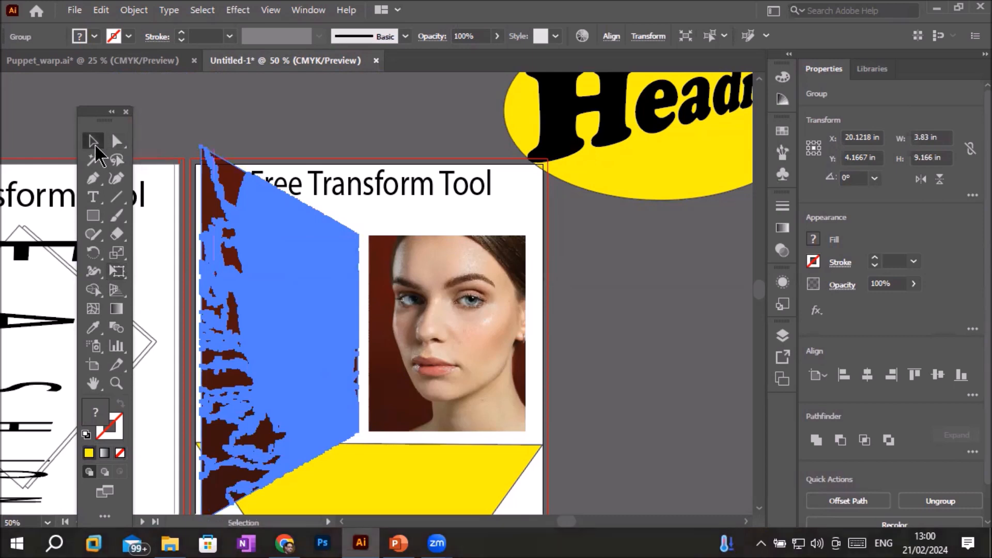
pyautogui.click(433, 208)
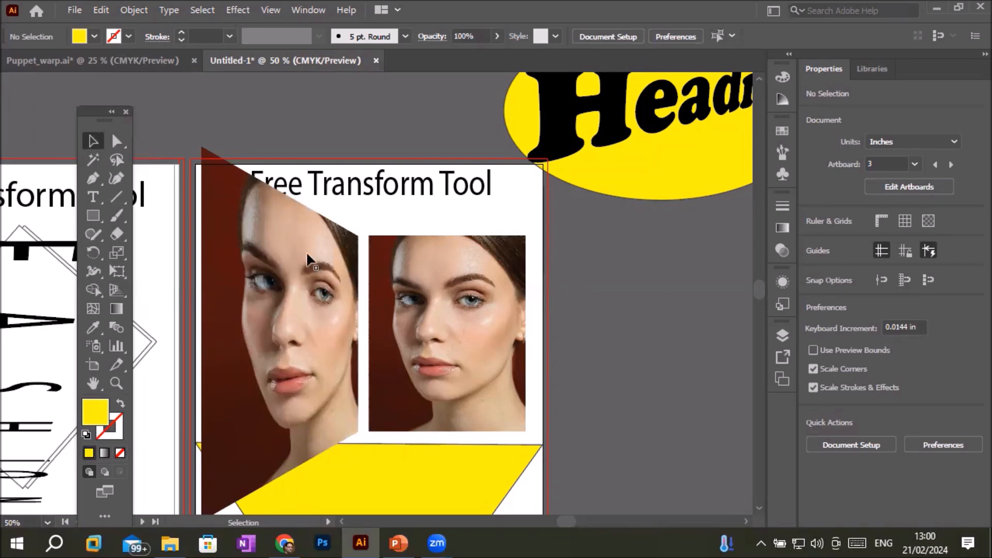
# - Perspective-distort the left portrait copy again, drawing its right corners symmetrically inward to less than half that edge's height
pyautogui.click(331, 301)
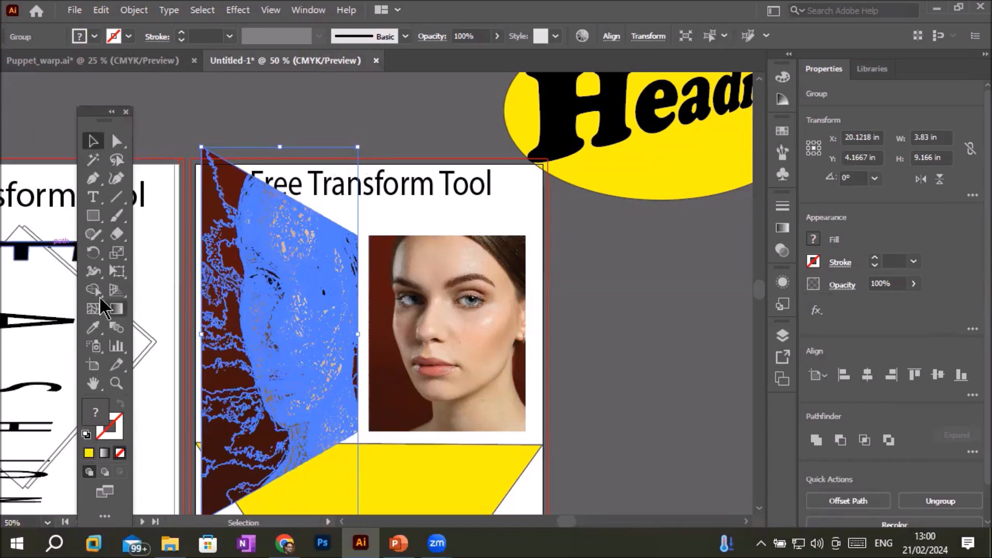
pyautogui.click(116, 271)
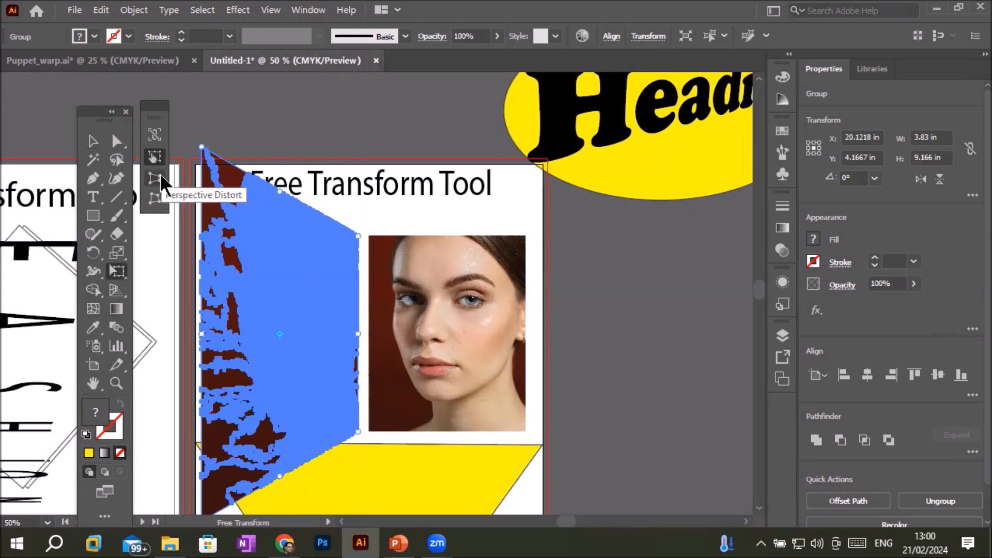
pyautogui.click(155, 178)
pyautogui.moveTo(358, 239); pyautogui.dragTo(358, 303)
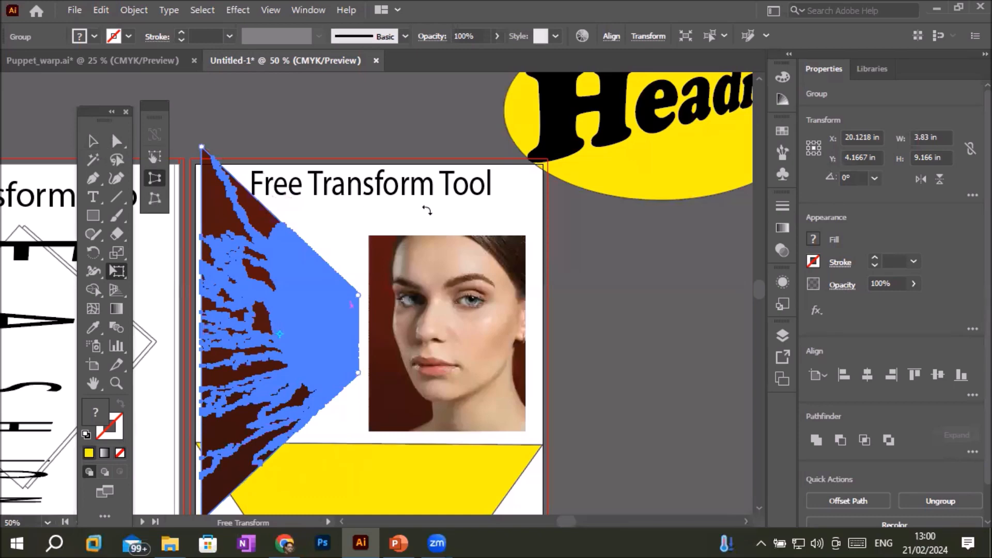
pyautogui.click(98, 148)
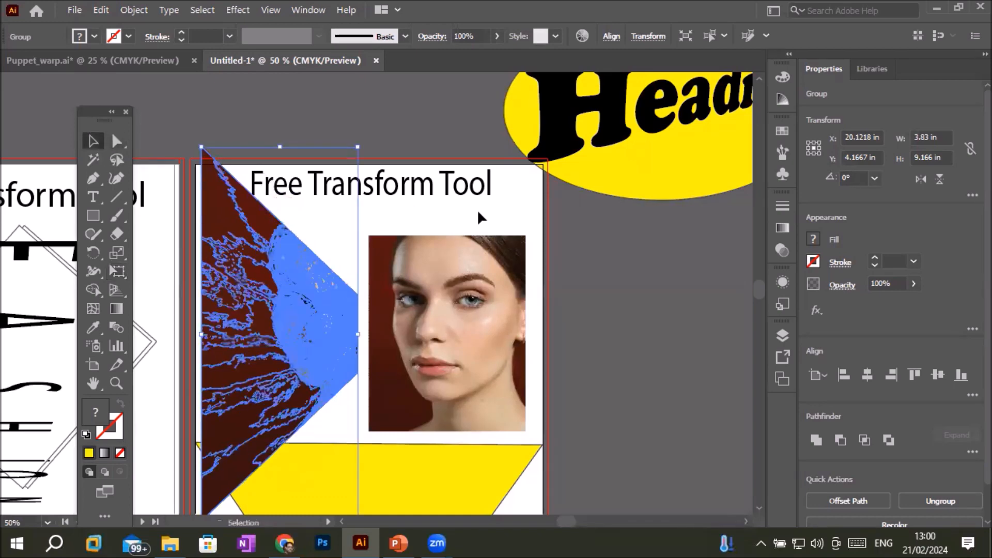
pyautogui.hotkey('ctrl', 'shift', 'a')
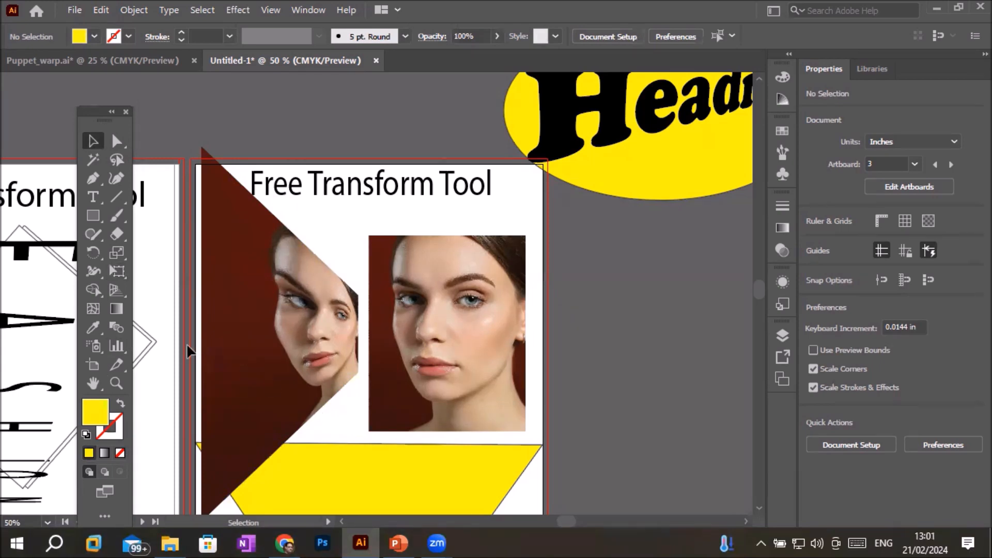
pyautogui.scroll(-2, 321, 324)
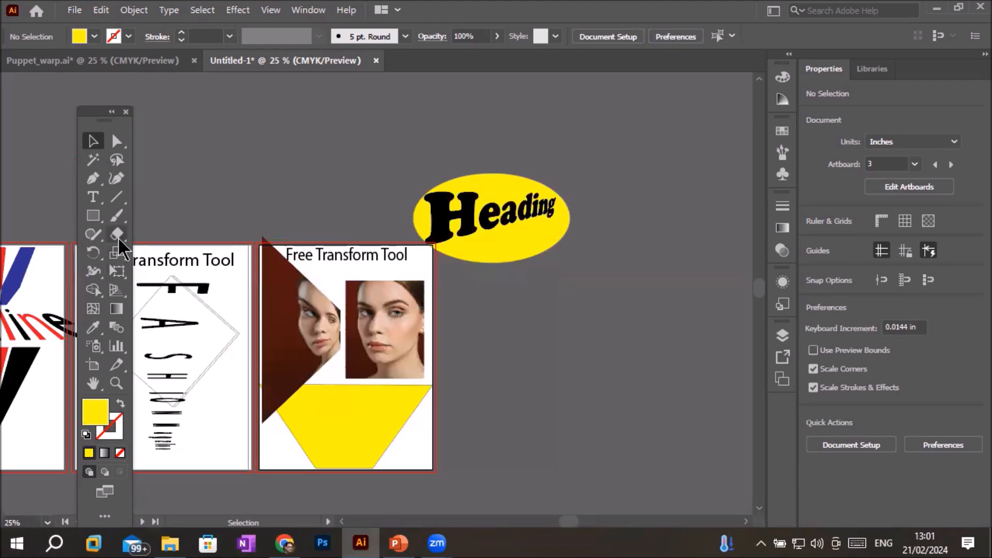
pyautogui.click(123, 254)
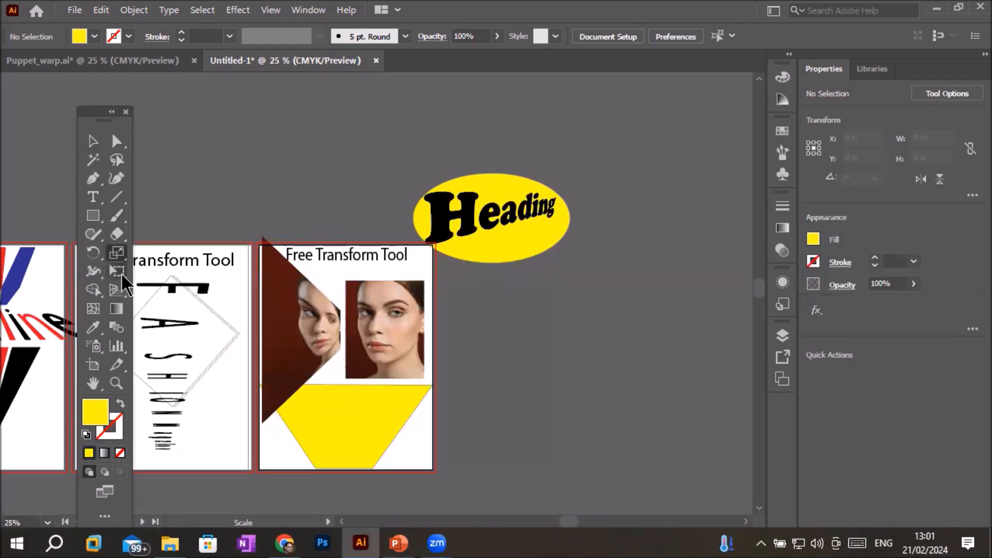
pyautogui.click(121, 273)
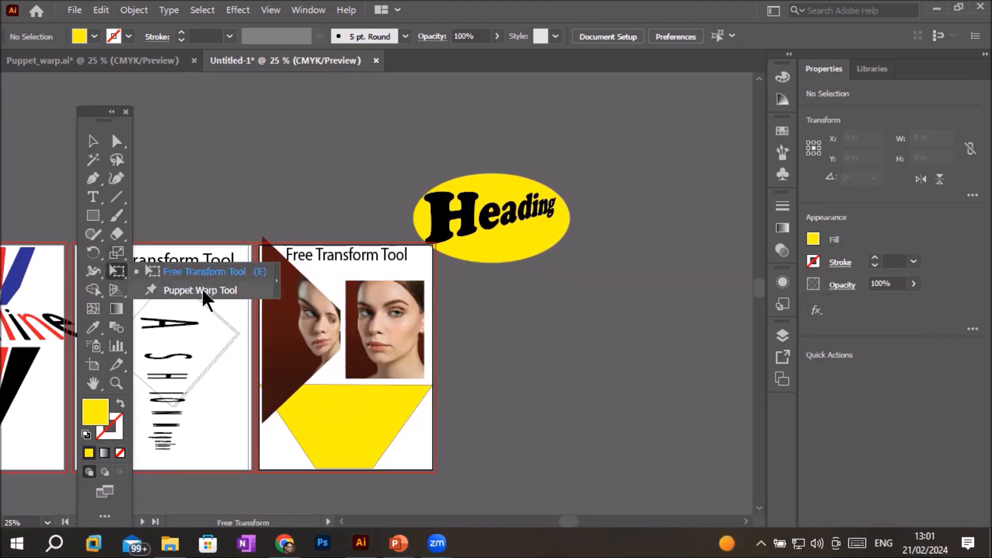
pyautogui.click(367, 538)
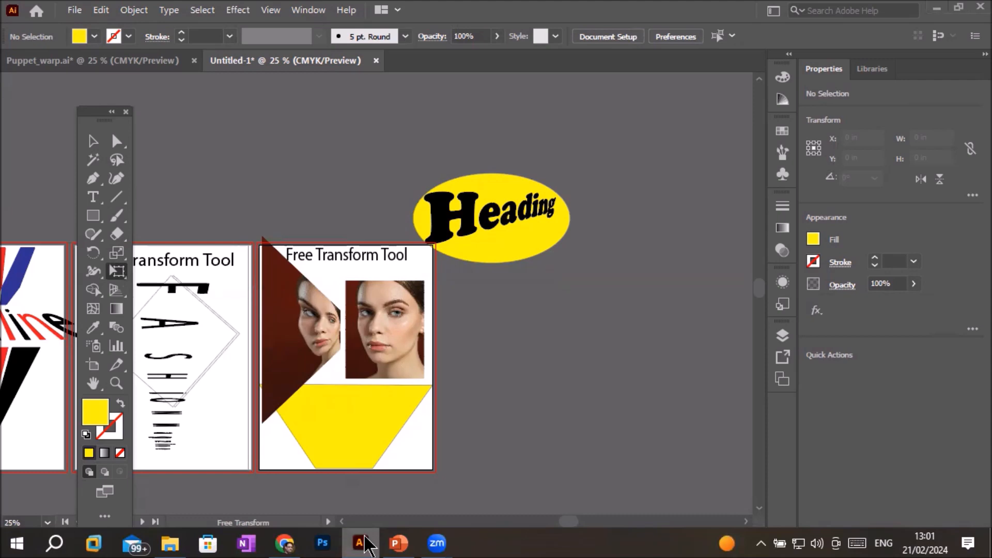
pyautogui.click(368, 543)
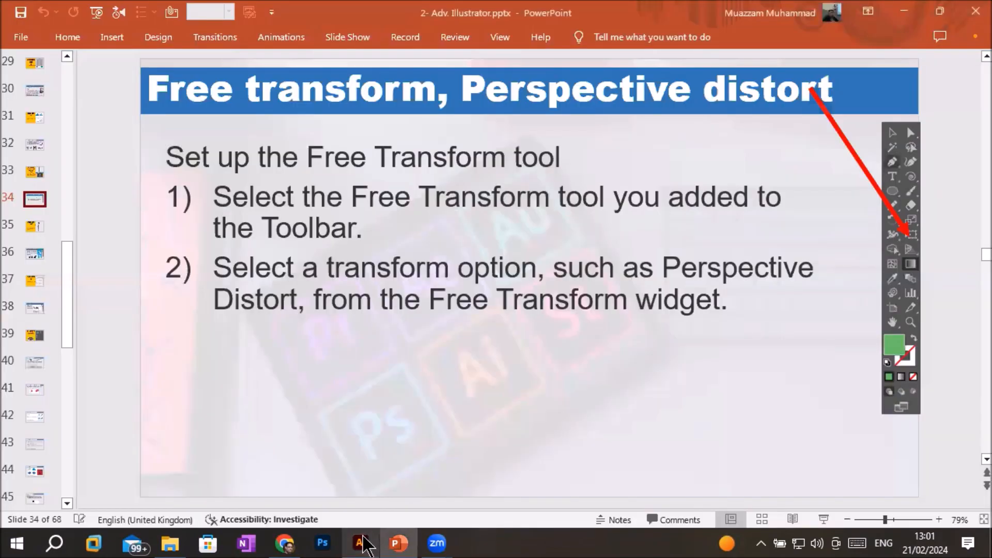
pyautogui.click(362, 543)
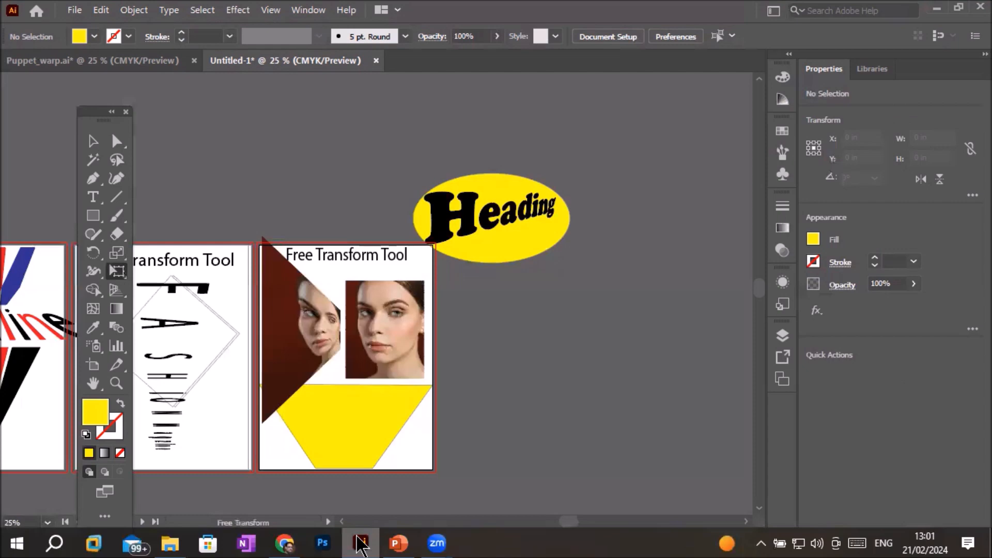
# - Switch to the Puppet_warp.ai document and bring its PRACTICE! artboard with the START and FINAL illustrations into view
pyautogui.click(81, 57)
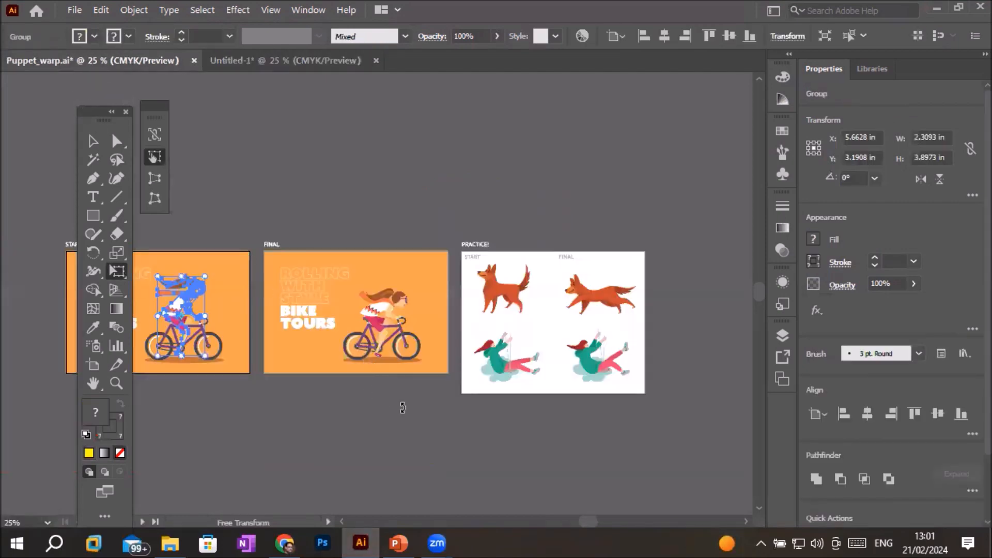
pyautogui.scroll(2, 582, 315)
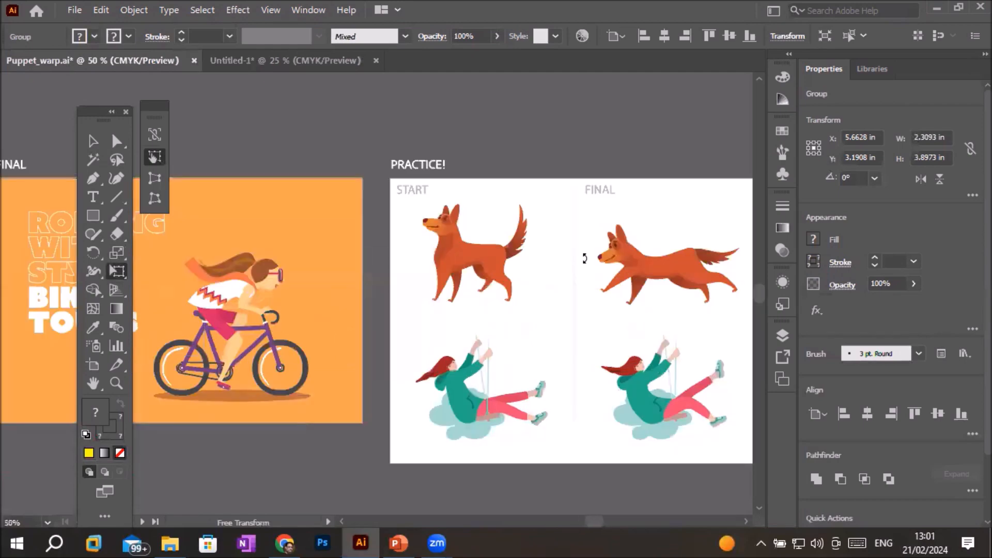
pyautogui.scroll(2, 705, 294)
pyautogui.scroll(-1, 706, 294)
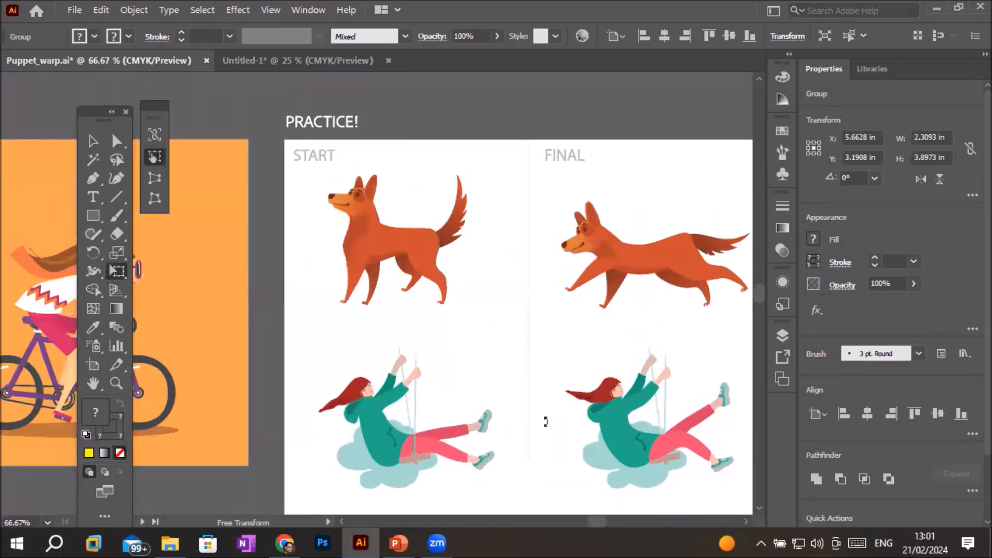
pyautogui.click(746, 522)
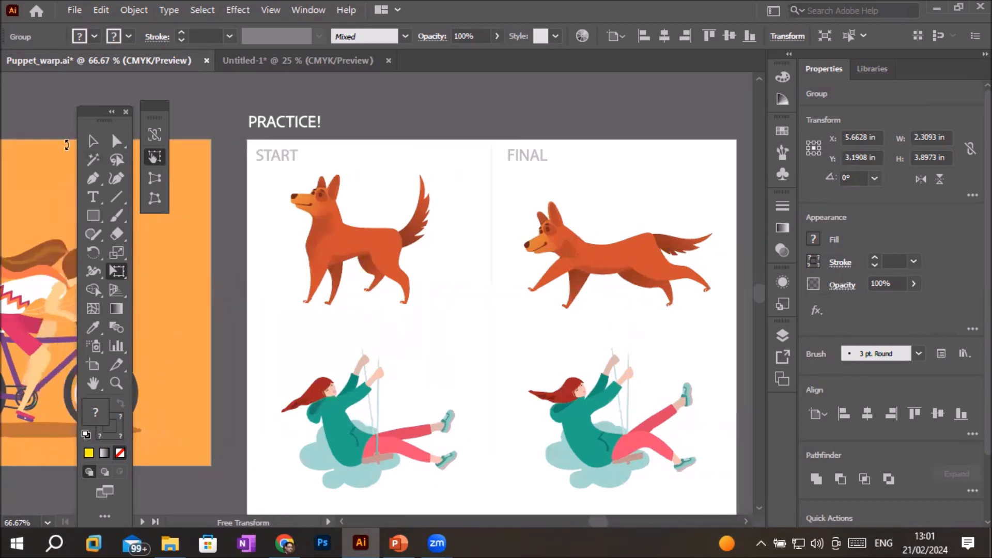
# - Select the standing dog in the START column and activate the Puppet Warp tool on it
pyautogui.click(92, 141)
pyautogui.click(352, 239)
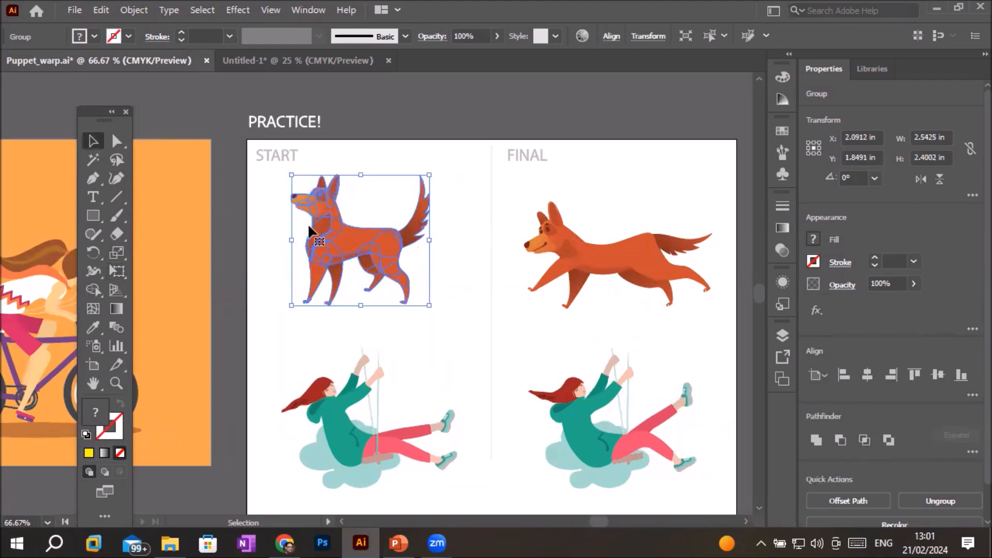
pyautogui.click(589, 254)
pyautogui.click(345, 232)
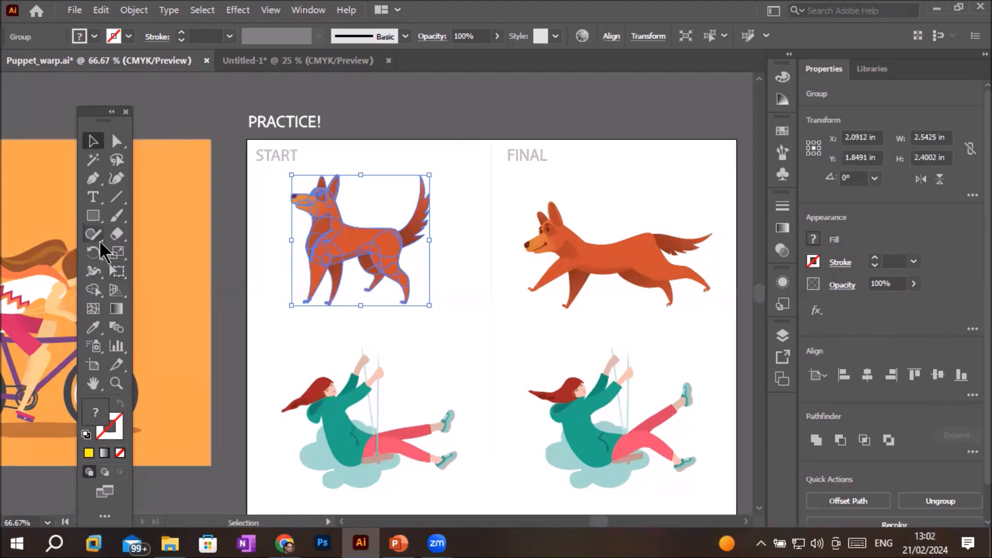
pyautogui.click(117, 253)
pyautogui.click(119, 255)
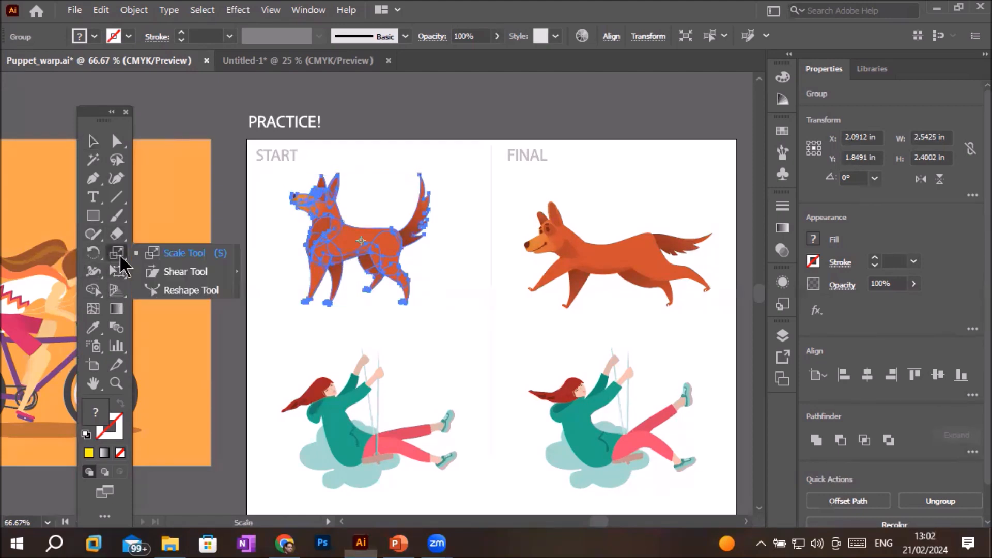
pyautogui.click(120, 271)
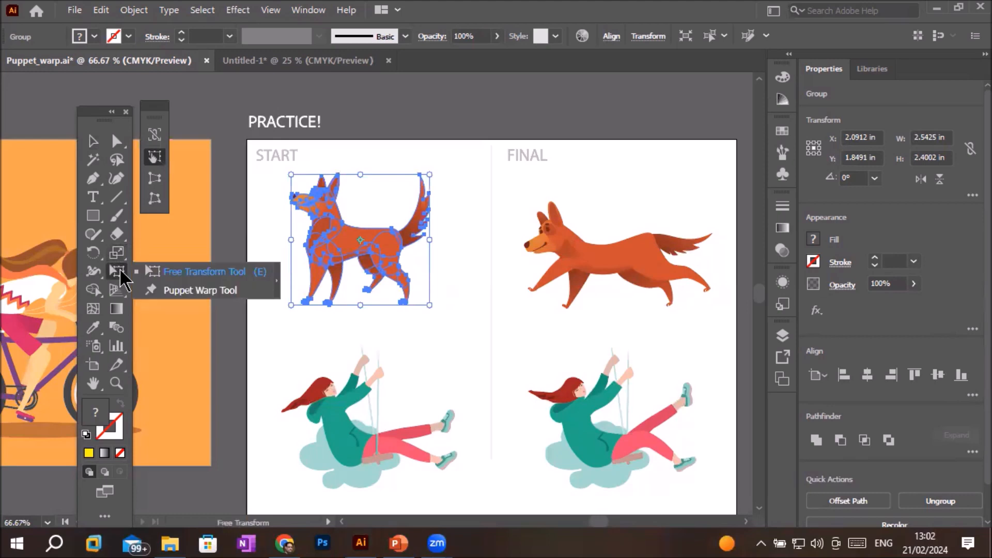
pyautogui.click(178, 289)
# - Examine the standing dog's puppet warp mesh and its pins at the neck, nose and tail tip
pyautogui.scroll(2, 346, 243)
pyautogui.scroll(2, 345, 243)
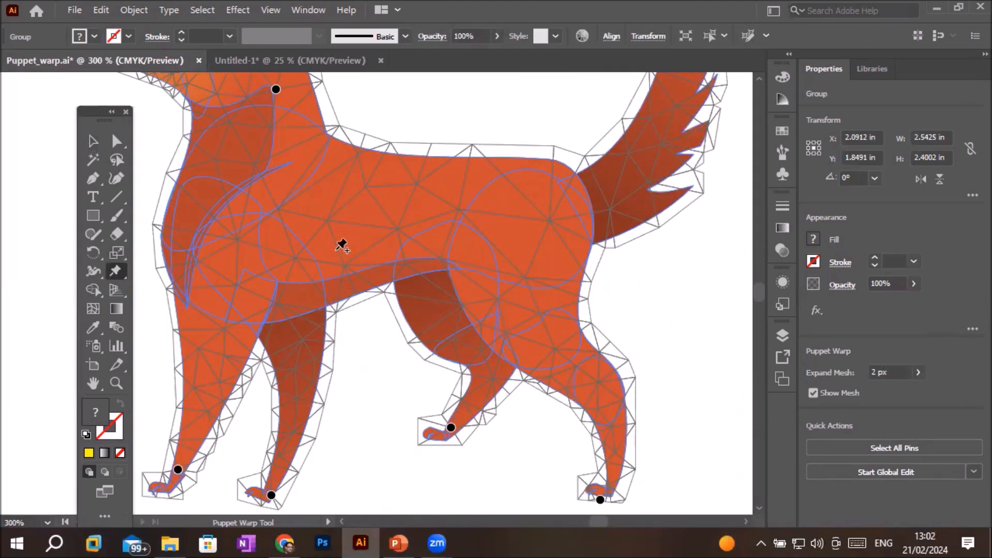
pyautogui.scroll(-1, 368, 167)
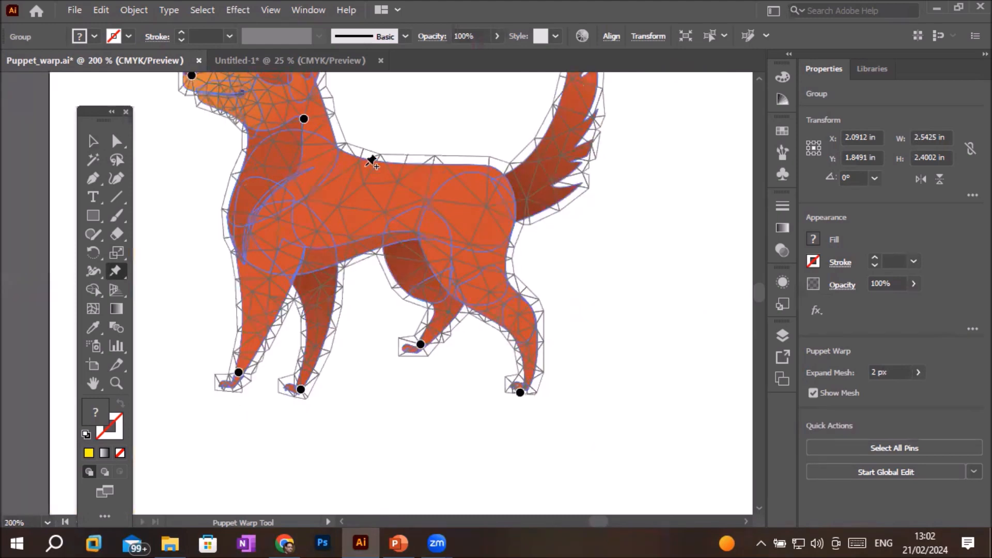
pyautogui.press('space')
pyautogui.moveTo(412, 136); pyautogui.dragTo(436, 215)
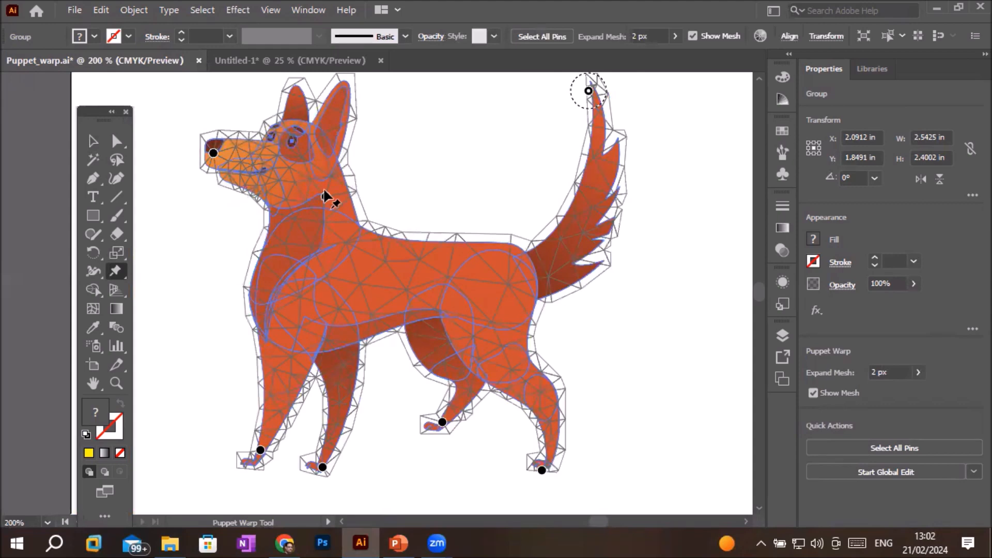
pyautogui.click(325, 197)
pyautogui.click(214, 154)
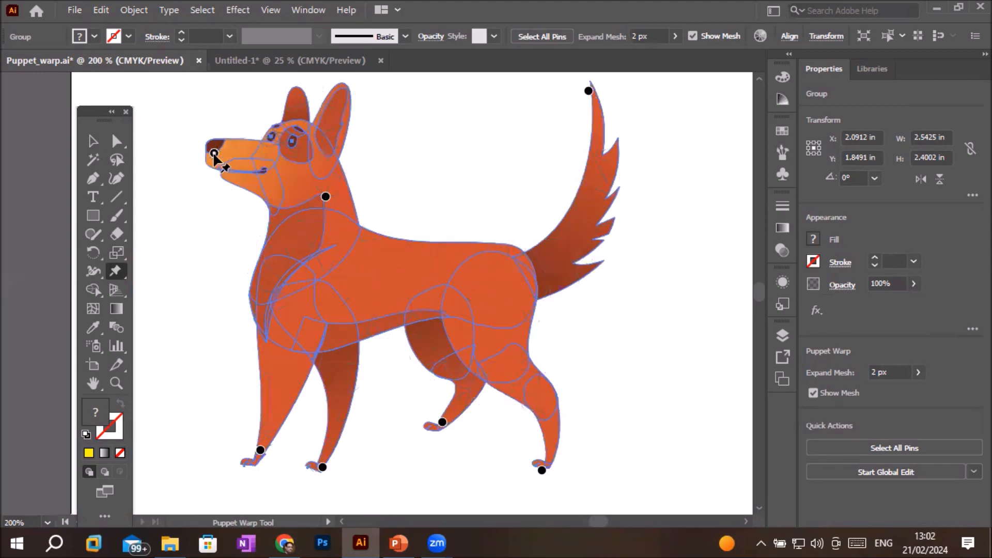
pyautogui.click(589, 92)
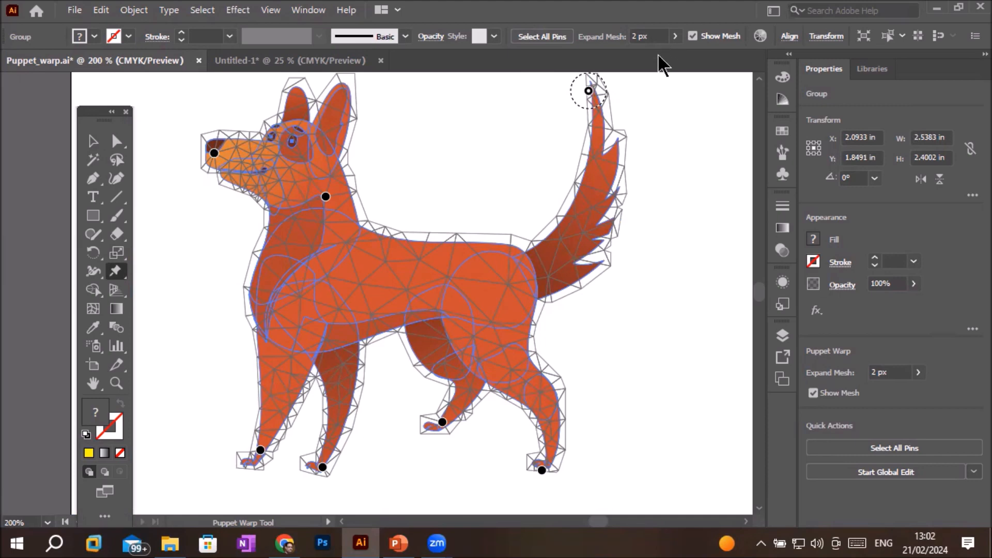
# - Toggle the dog's puppet warp mesh display off and back on
pyautogui.click(693, 36)
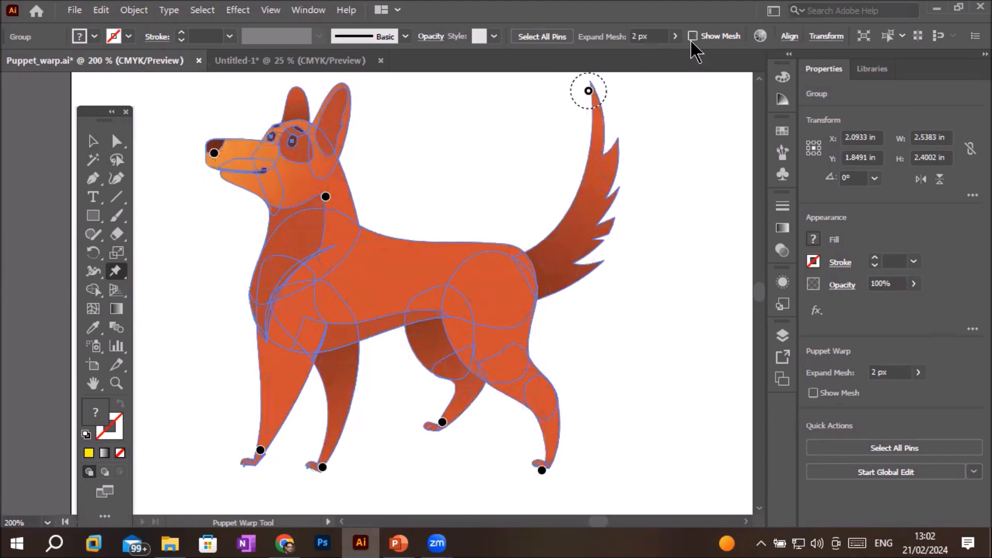
pyautogui.click(693, 36)
pyautogui.click(693, 36)
pyautogui.click(693, 36)
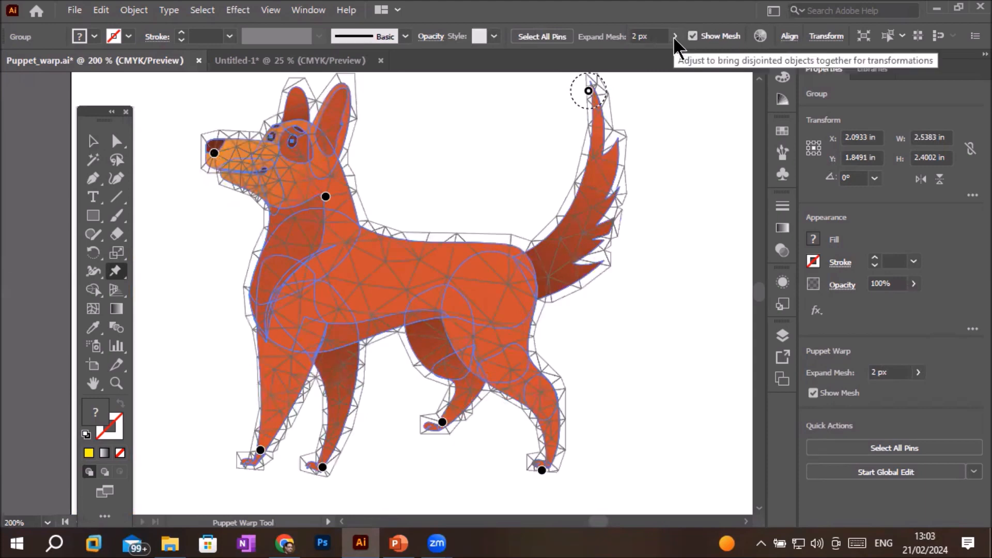
# - Try a 10 px mesh expansion around the dog, and set Expand Mesh to 1 px
pyautogui.click(674, 37)
pyautogui.moveTo(633, 58); pyautogui.dragTo(635, 60)
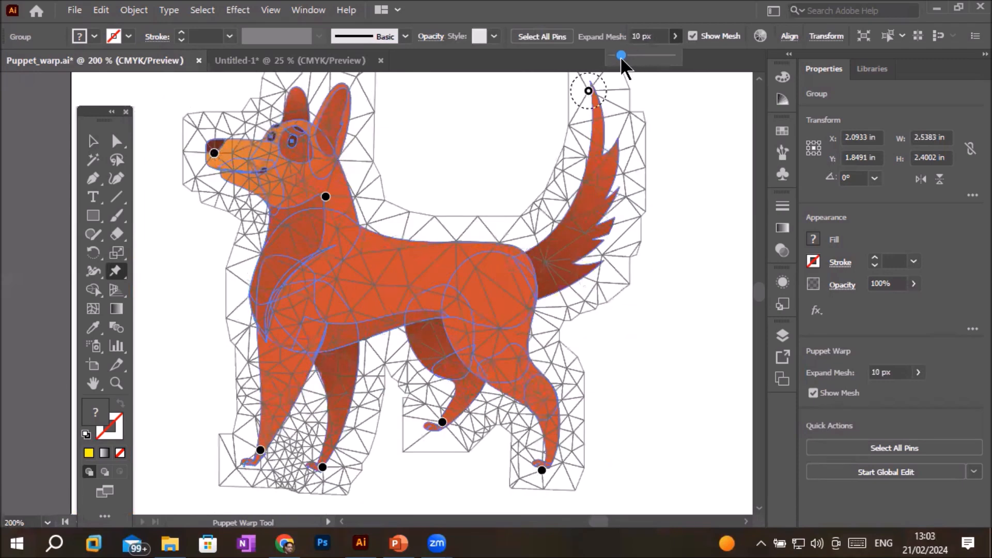
pyautogui.moveTo(622, 59); pyautogui.dragTo(615, 61)
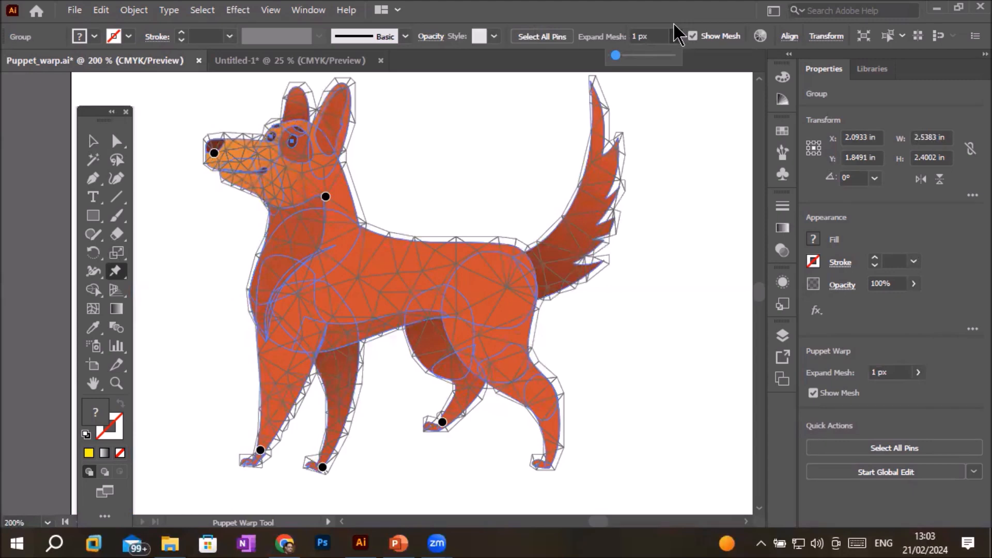
# - Try warping the dog's body with a pin added near the middle of its back
pyautogui.click(424, 268)
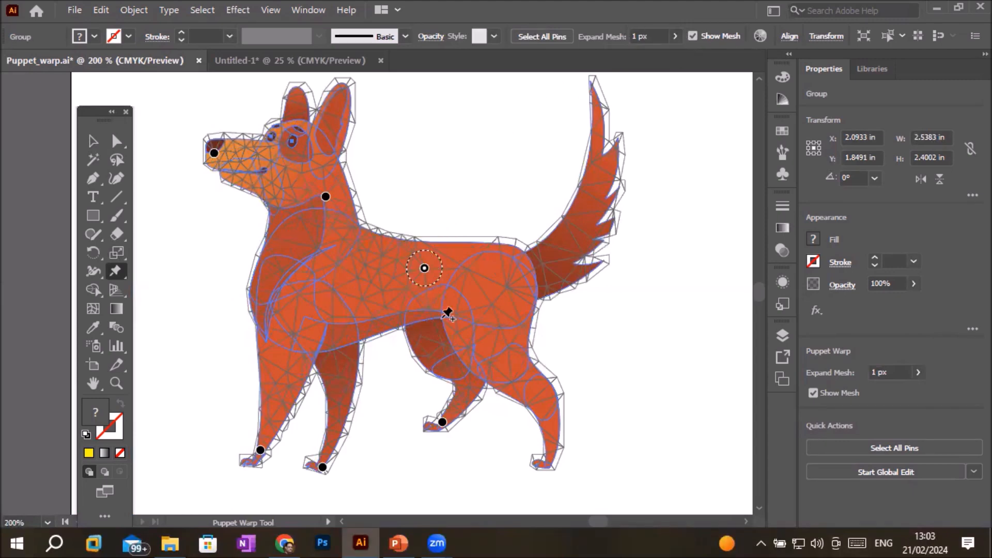
pyautogui.moveTo(424, 269); pyautogui.dragTo(428, 268)
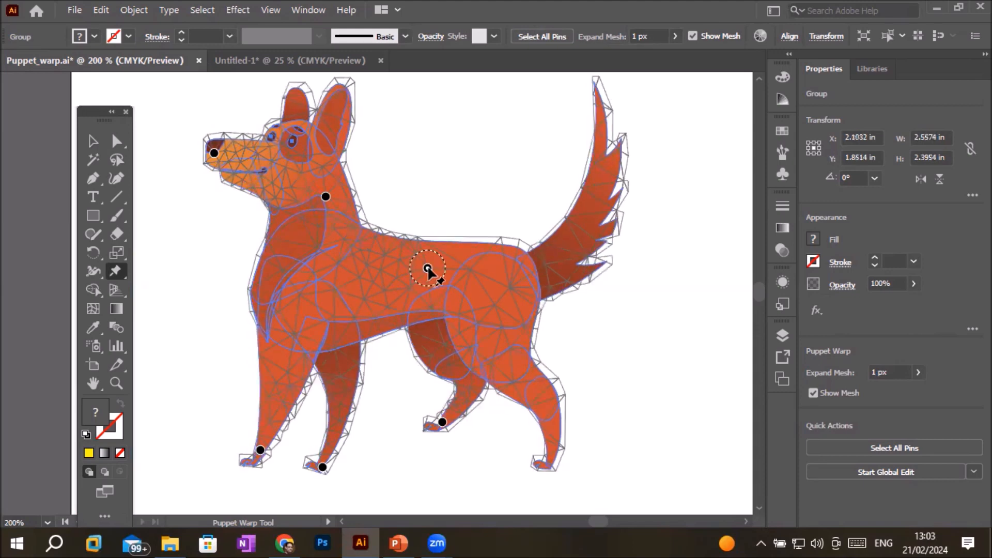
pyautogui.moveTo(427, 268); pyautogui.dragTo(458, 242)
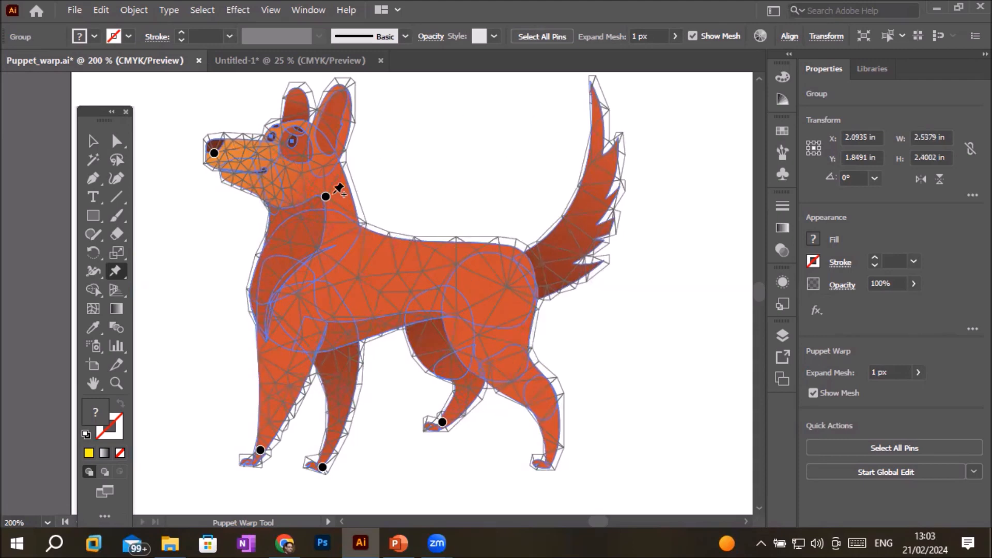
# - Delete the dog's neck pin, and bend the tail down and inward towards the head with a pin added at its tip
pyautogui.press('Delete')
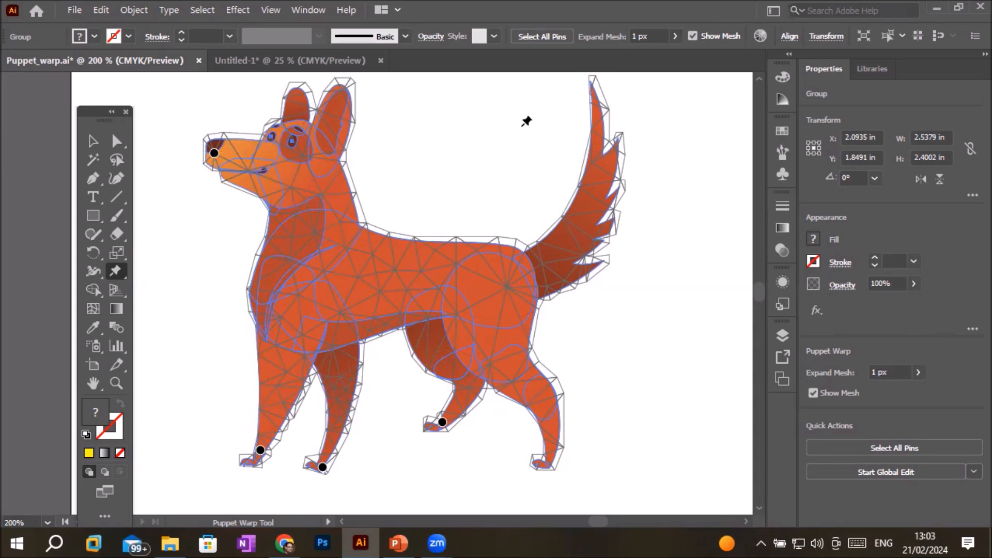
pyautogui.click(759, 79)
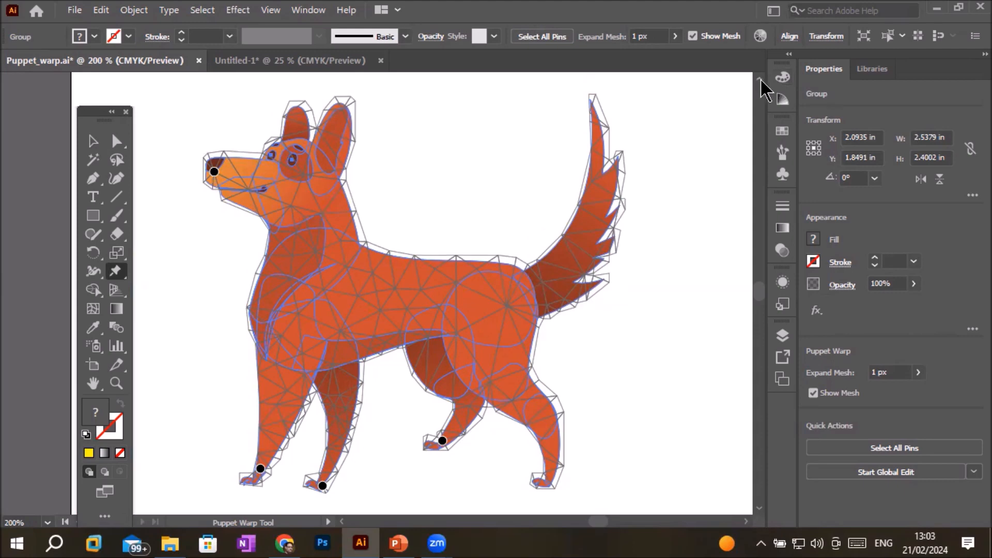
pyautogui.click(759, 79)
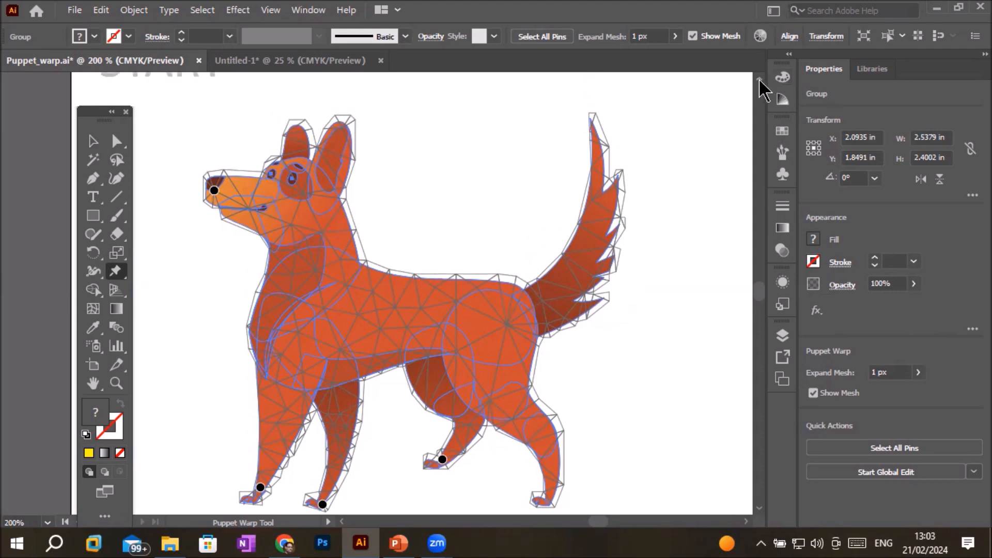
pyautogui.click(593, 122)
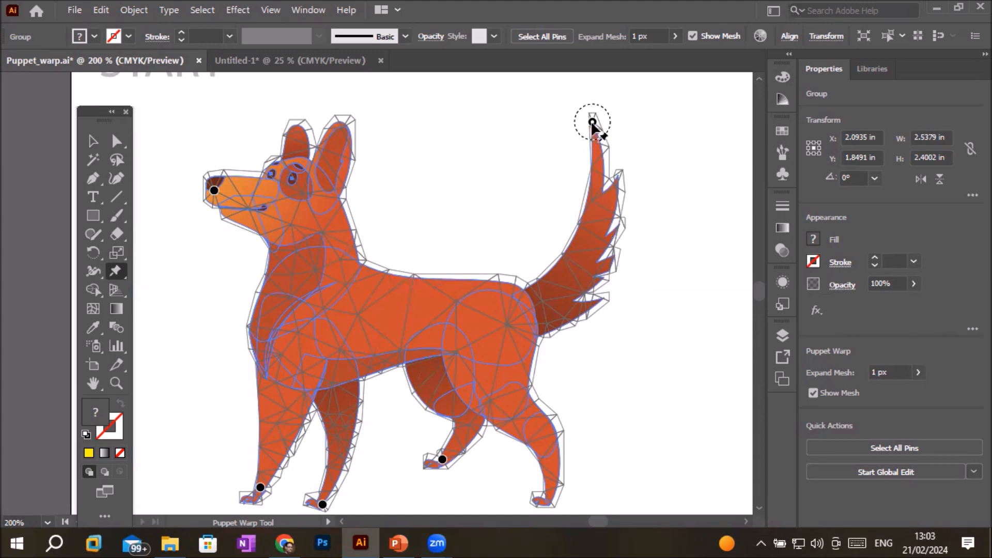
pyautogui.moveTo(593, 122); pyautogui.dragTo(614, 190)
pyautogui.moveTo(670, 216); pyautogui.dragTo(521, 186)
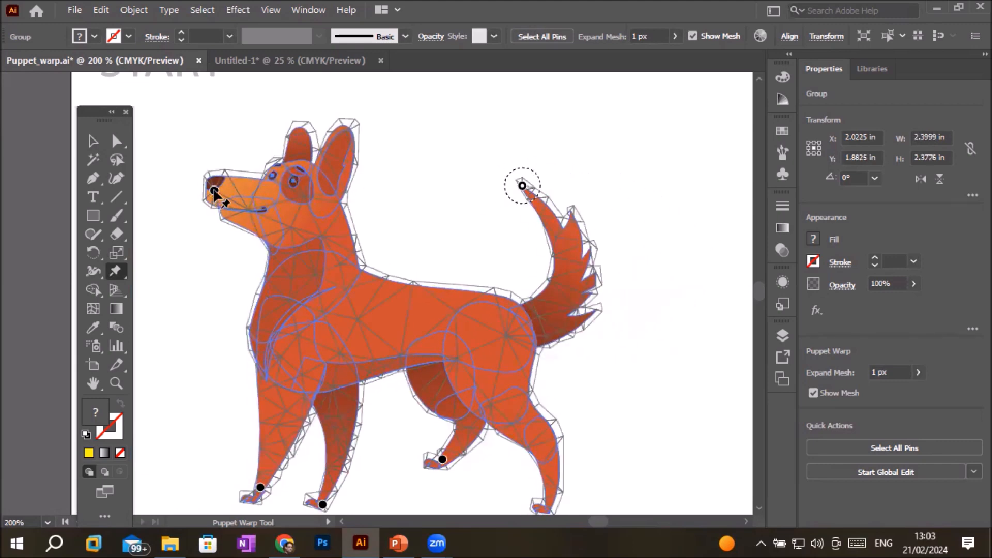
# - Lower the dog's head by pulling its nose pin down and slightly towards the body
pyautogui.click(214, 193)
pyautogui.moveTo(214, 192); pyautogui.dragTo(231, 302)
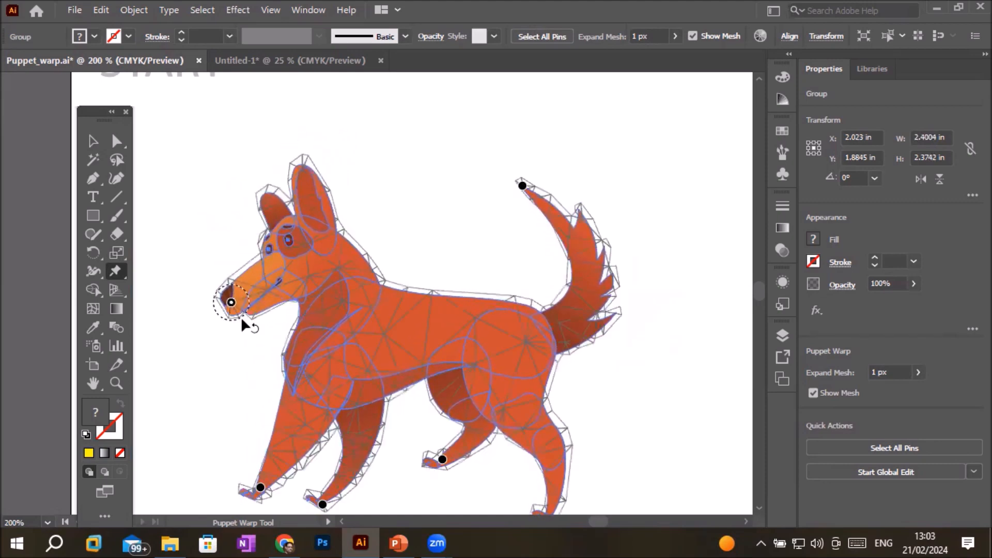
# - Pull the far hind paw's pin down and backwards, and add a pin on the rearmost paw
pyautogui.scroll(-4, 758, 518)
pyautogui.click(755, 513)
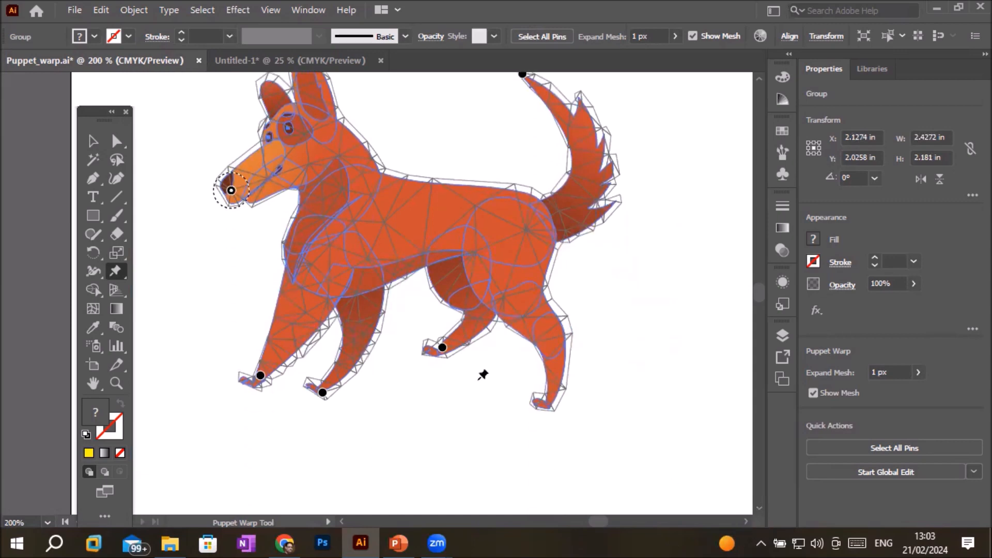
pyautogui.moveTo(442, 347); pyautogui.dragTo(473, 391)
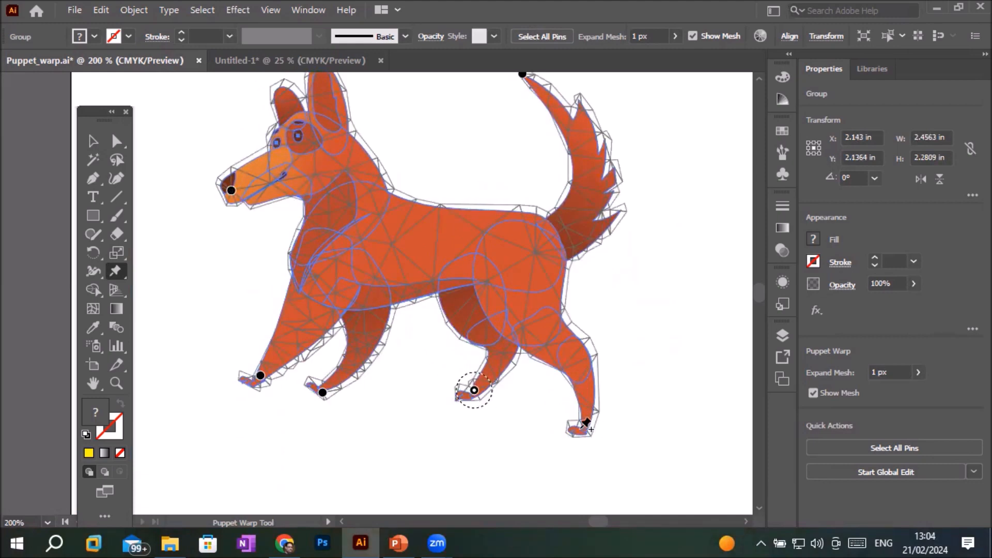
pyautogui.click(584, 429)
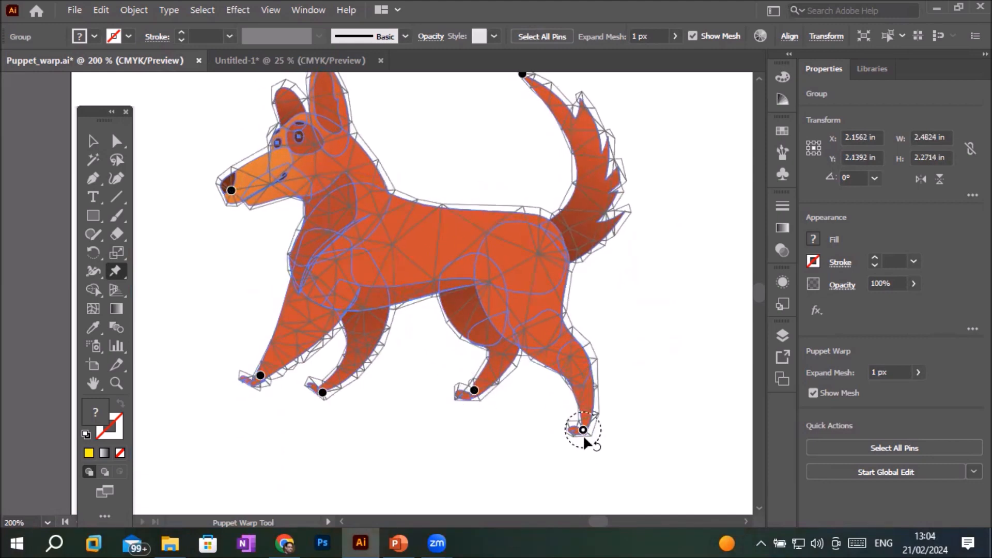
# - Pull the dog's rearmost paw pin up and forwards, and add a slightly shifted pin in the middle of its body
pyautogui.moveTo(583, 429); pyautogui.dragTo(563, 398)
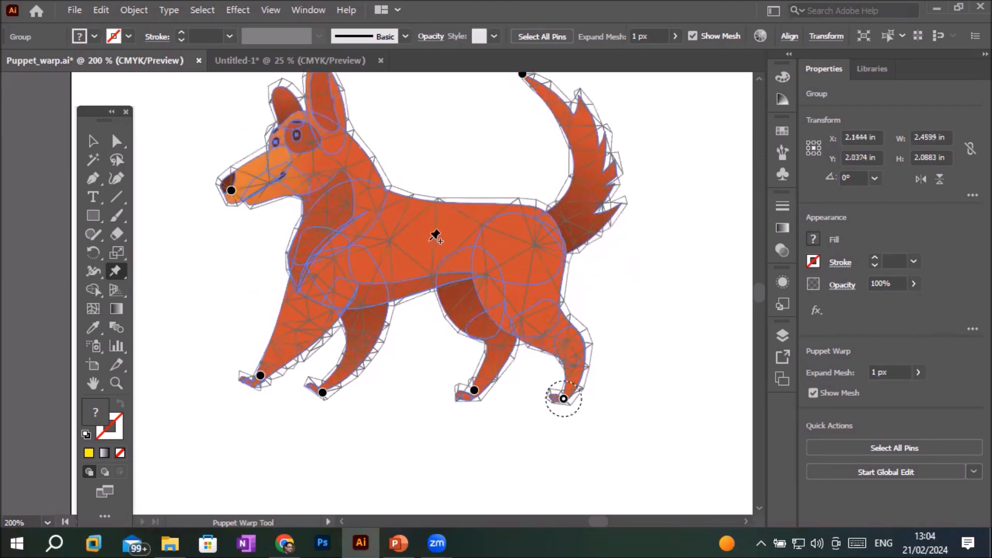
pyautogui.click(433, 244)
pyautogui.moveTo(433, 244)
pyautogui.mouseDown()
pyautogui.moveTo(505, 249)
pyautogui.moveTo(339, 240)
pyautogui.moveTo(541, 262)
pyautogui.moveTo(449, 192)
pyautogui.moveTo(491, 136)
pyautogui.moveTo(434, 299)
pyautogui.moveTo(459, 138)
pyautogui.moveTo(448, 208)
pyautogui.moveTo(428, 247)
pyautogui.mouseUp()
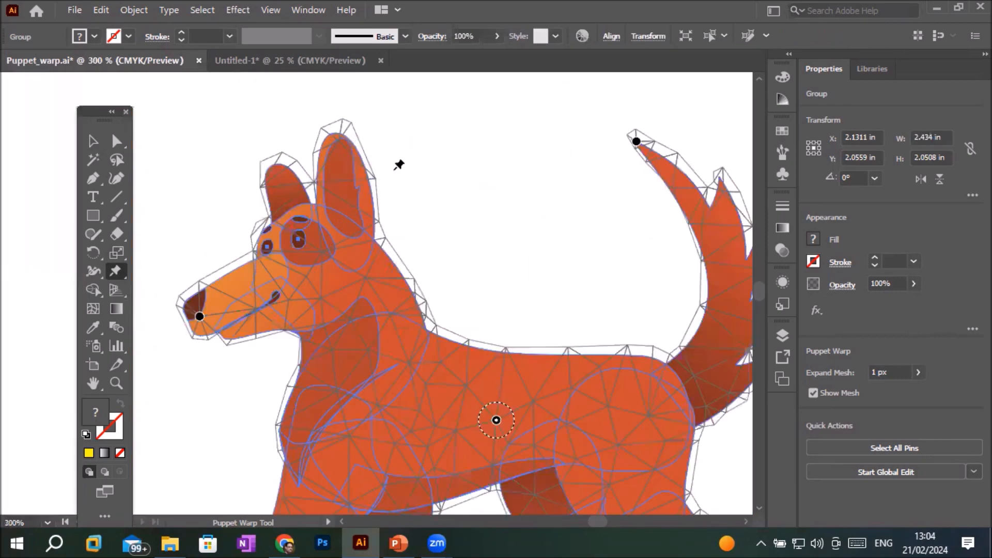
# - Add a pin at the back of the dog's jaw and rotate the head around it so the ears tilt forwards
pyautogui.click(356, 298)
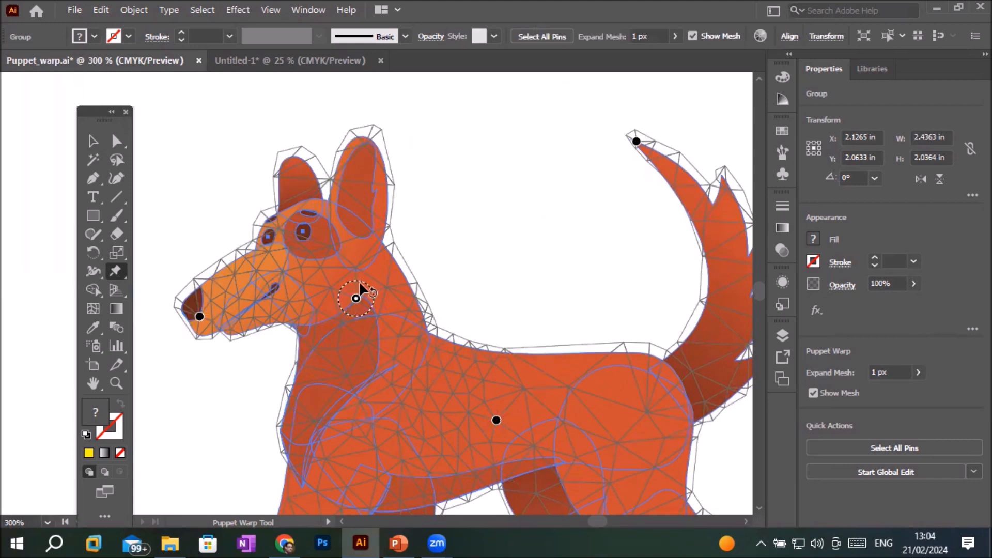
pyautogui.moveTo(360, 285)
pyautogui.mouseDown()
pyautogui.moveTo(349, 293)
pyautogui.moveTo(358, 280)
pyautogui.moveTo(372, 285)
pyautogui.moveTo(354, 293)
pyautogui.mouseUp()
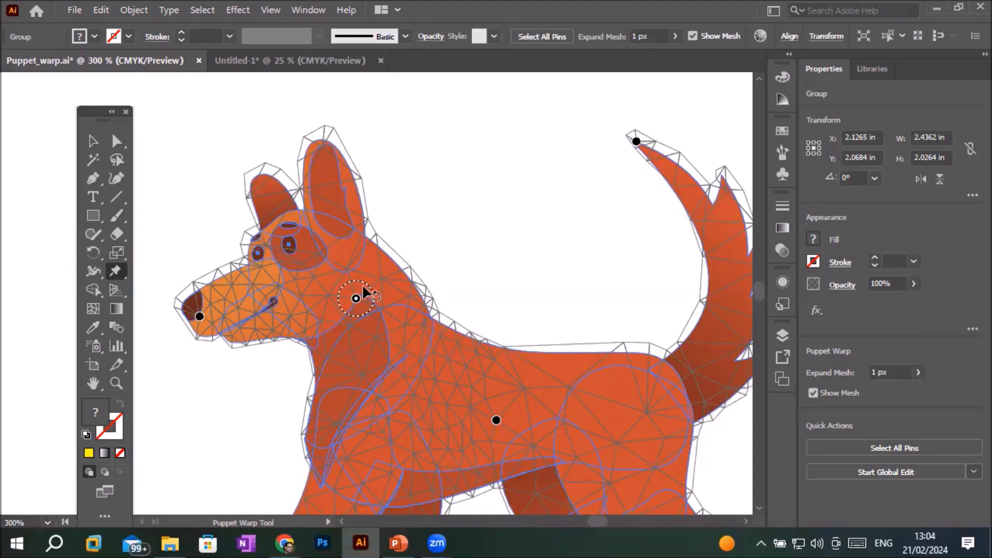
pyautogui.moveTo(363, 288)
pyautogui.mouseDown()
pyautogui.moveTo(353, 289)
pyautogui.moveTo(362, 282)
pyautogui.mouseUp()
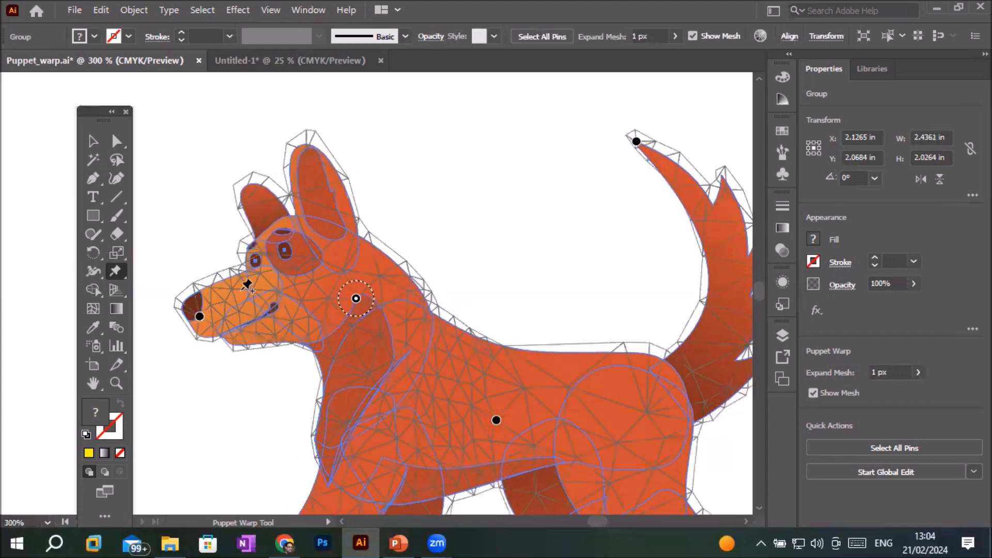
# - Delete the dog's nose pin, and raise the head up and forwards by rotating and moving its jaw pin
pyautogui.click(199, 317)
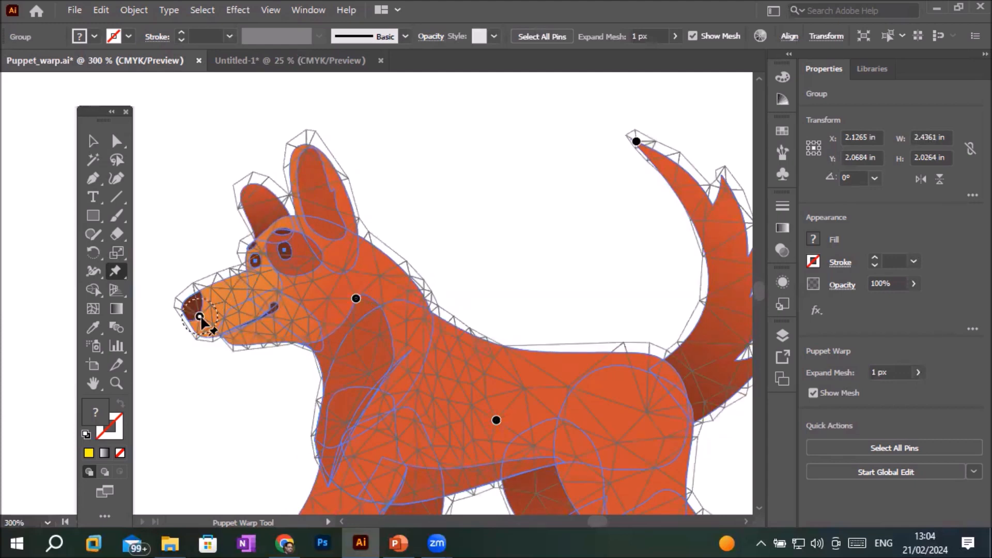
pyautogui.moveTo(203, 316); pyautogui.dragTo(210, 307)
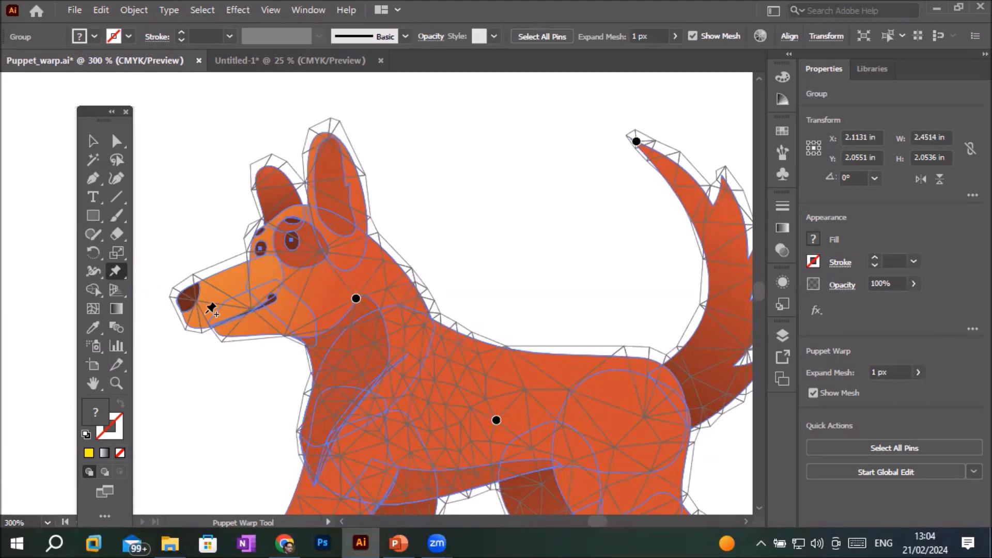
pyautogui.click(356, 299)
pyautogui.moveTo(364, 285); pyautogui.dragTo(389, 269)
pyautogui.moveTo(357, 300); pyautogui.dragTo(319, 267)
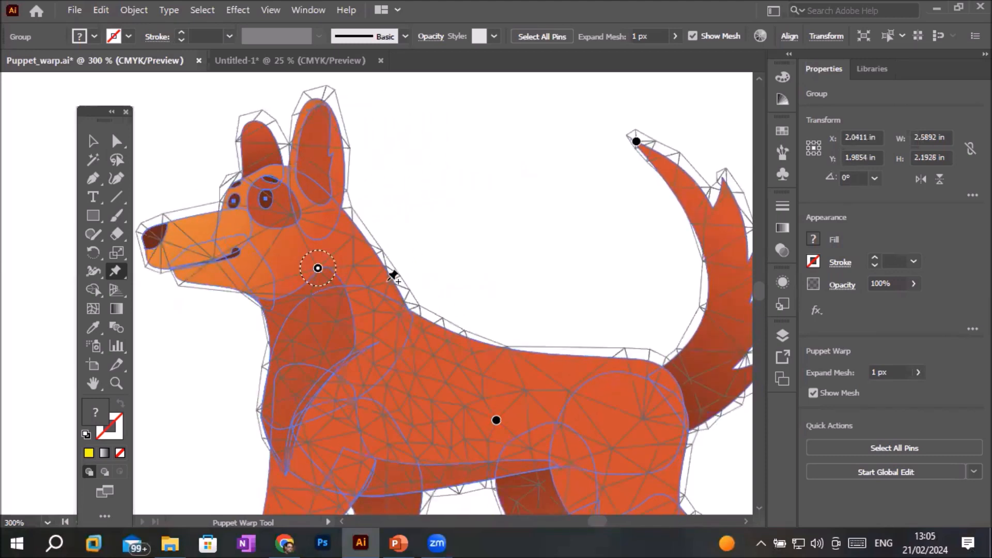
# - Puppet-warp the cyclist group on the FINAL artboard, pulling its scarf pin slightly down and the ponytail pin towards the head
pyautogui.scroll(-2, 393, 276)
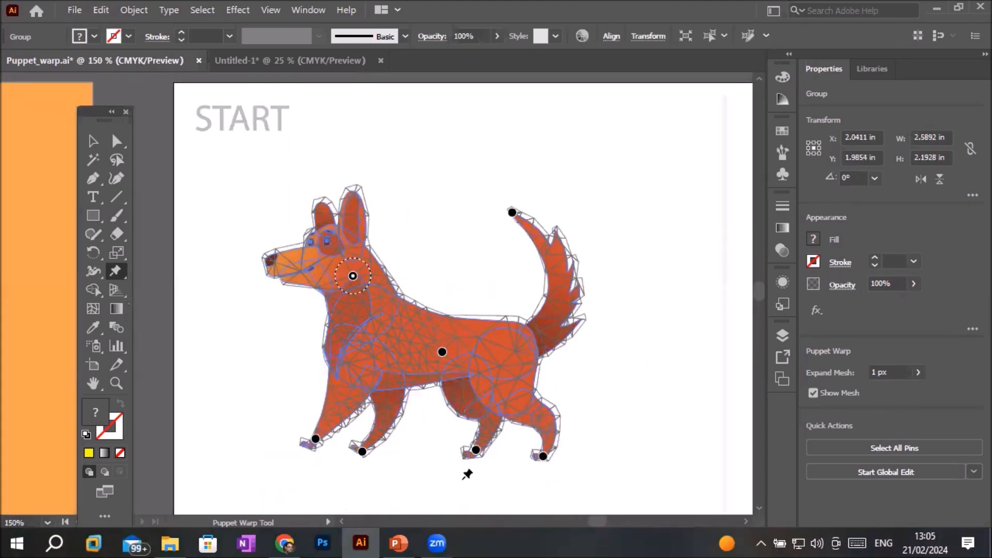
pyautogui.click(342, 522)
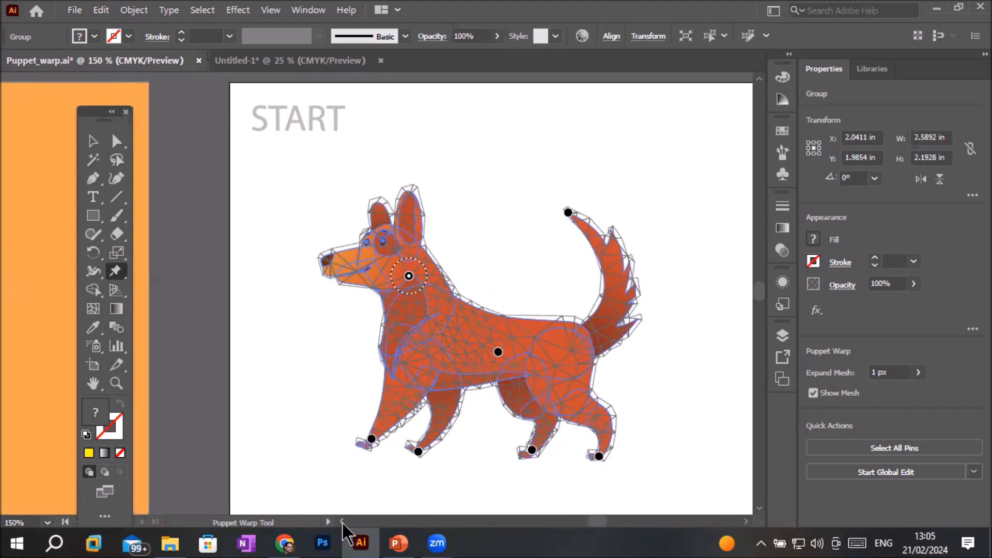
pyautogui.moveTo(342, 522); pyautogui.dragTo(347, 521)
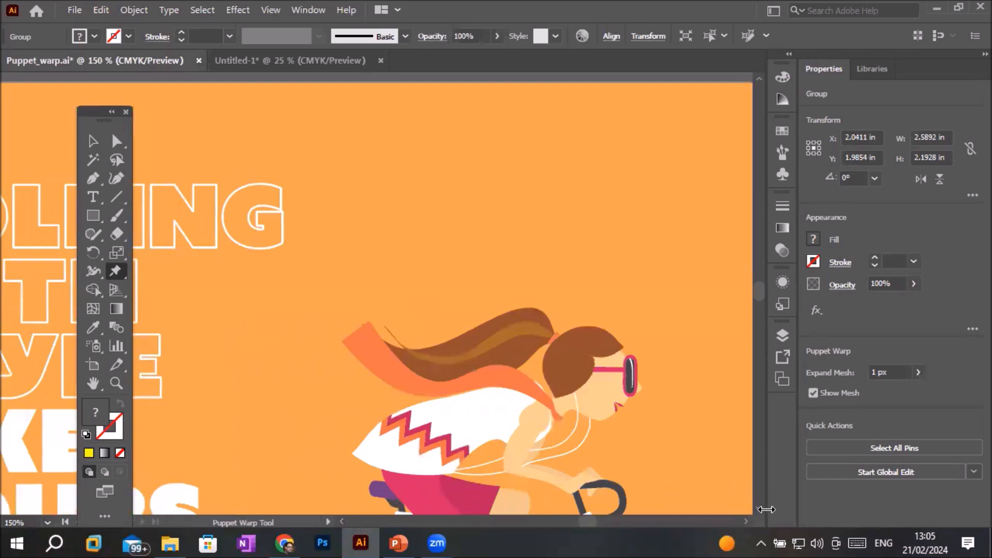
pyautogui.moveTo(763, 515); pyautogui.dragTo(763, 515)
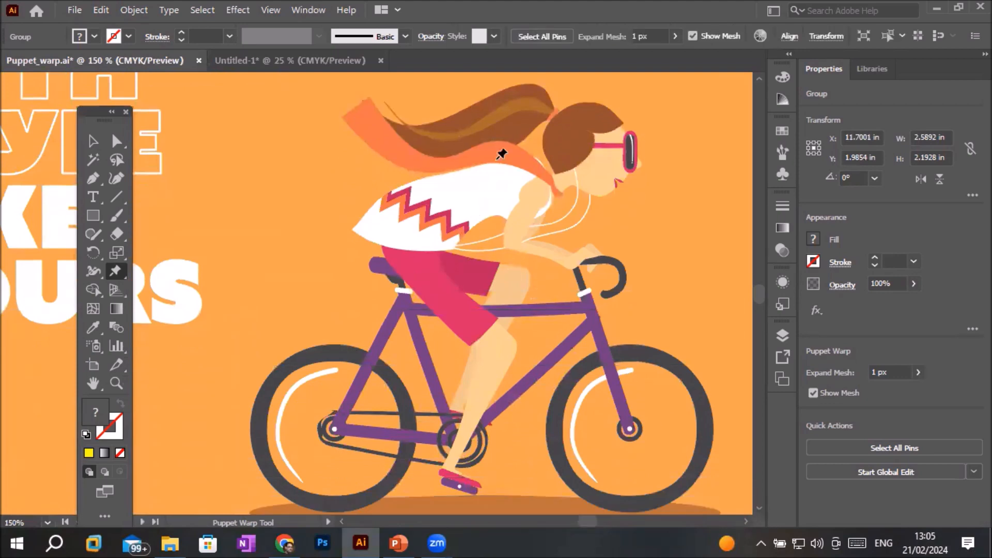
pyautogui.click(93, 140)
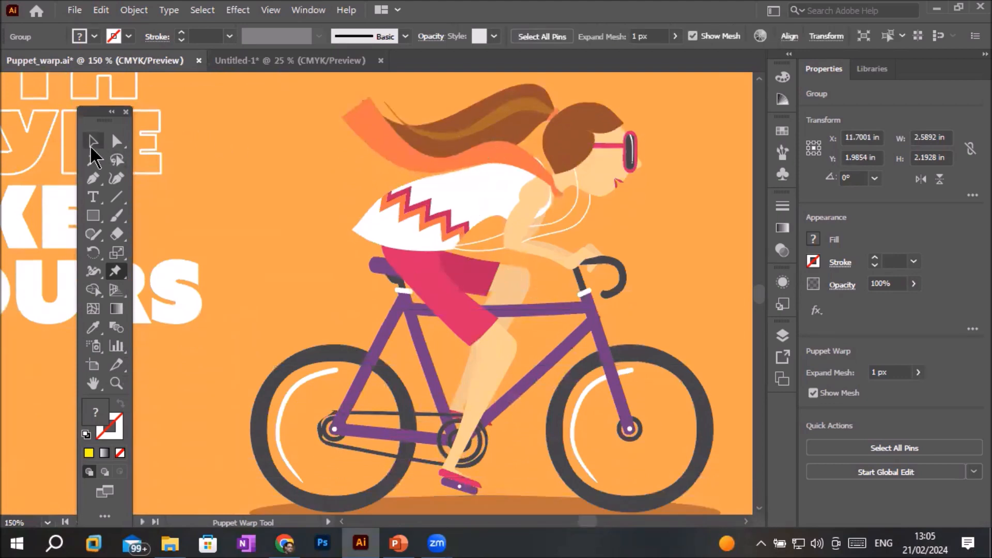
pyautogui.click(433, 208)
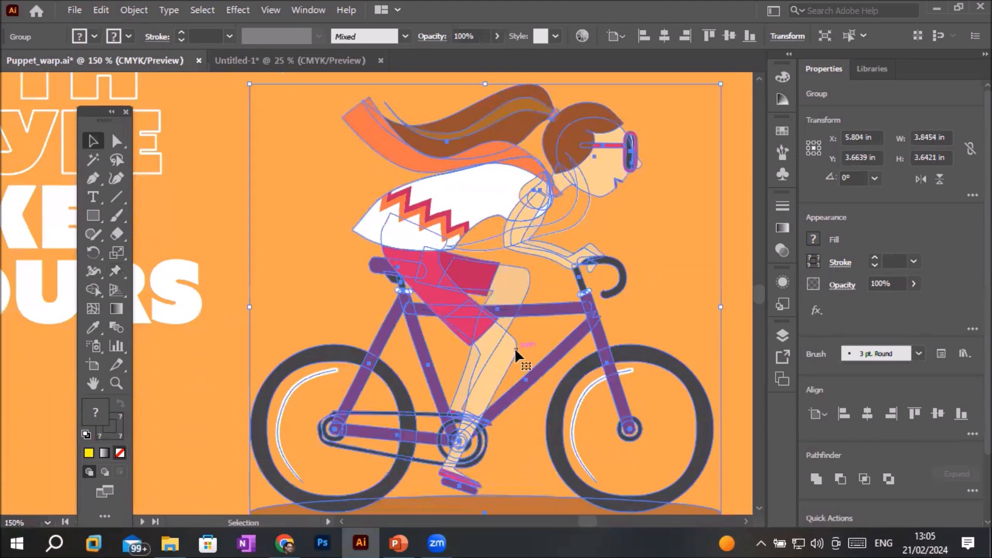
pyautogui.click(114, 271)
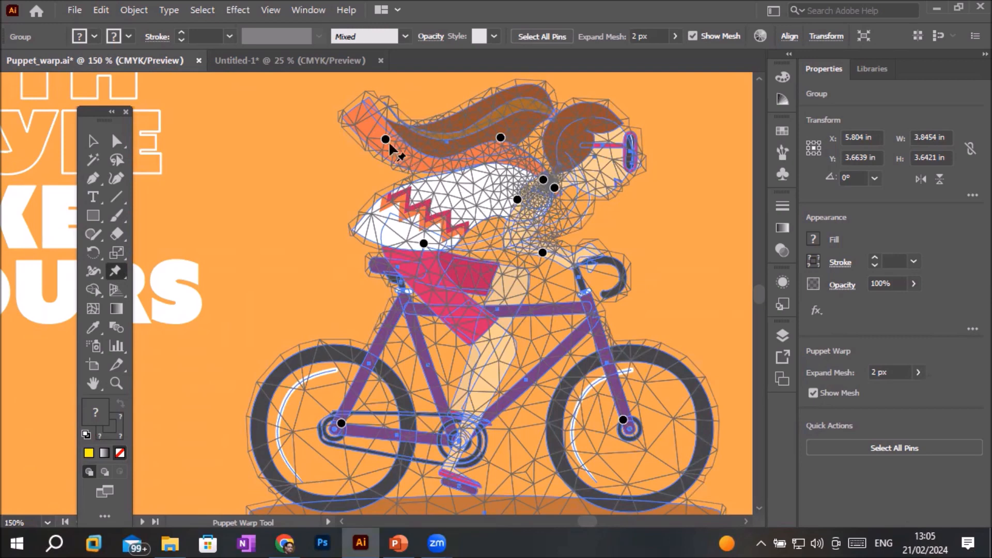
pyautogui.moveTo(385, 140)
pyautogui.mouseDown()
pyautogui.moveTo(343, 171)
pyautogui.moveTo(343, 214)
pyautogui.moveTo(389, 235)
pyautogui.moveTo(455, 175)
pyautogui.moveTo(401, 128)
pyautogui.moveTo(447, 110)
pyautogui.moveTo(382, 145)
pyautogui.mouseUp()
pyautogui.click(500, 137)
pyautogui.moveTo(500, 137)
pyautogui.mouseDown()
pyautogui.moveTo(514, 115)
pyautogui.moveTo(500, 172)
pyautogui.moveTo(511, 145)
pyautogui.mouseUp()
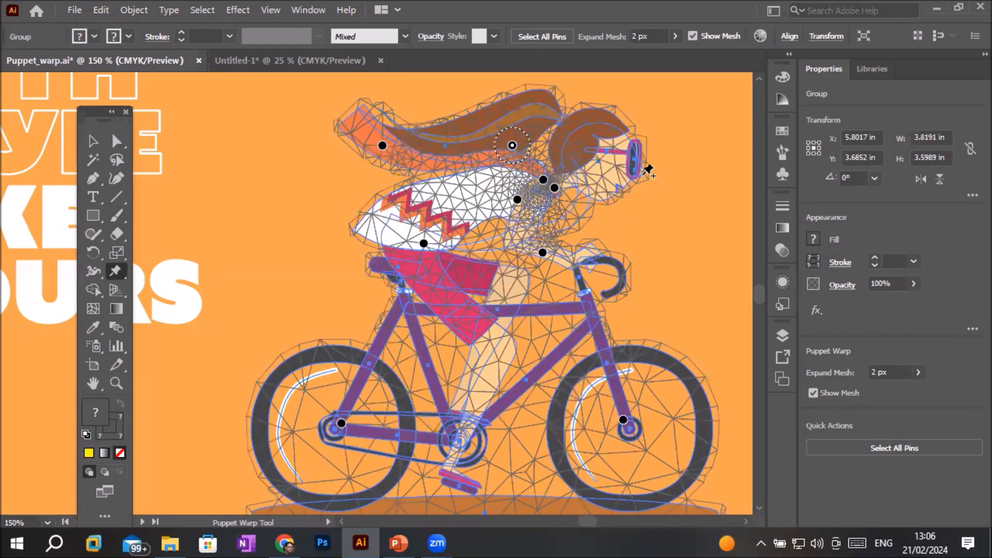
# - Add a pin on the cyclist's nose and nudge it up, and add pins above the mouth, on the forehead and on the cheek
pyautogui.scroll(4, 664, 133)
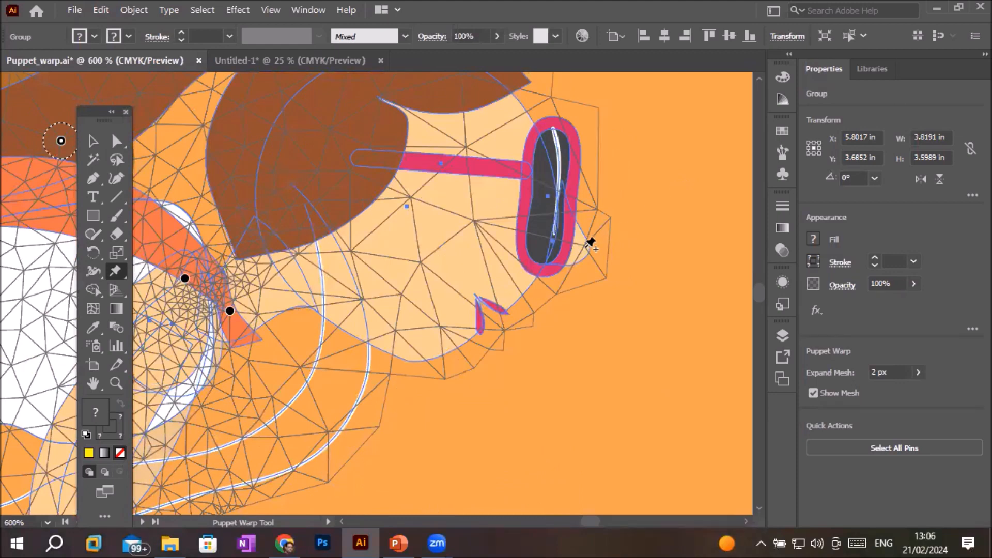
pyautogui.click(583, 243)
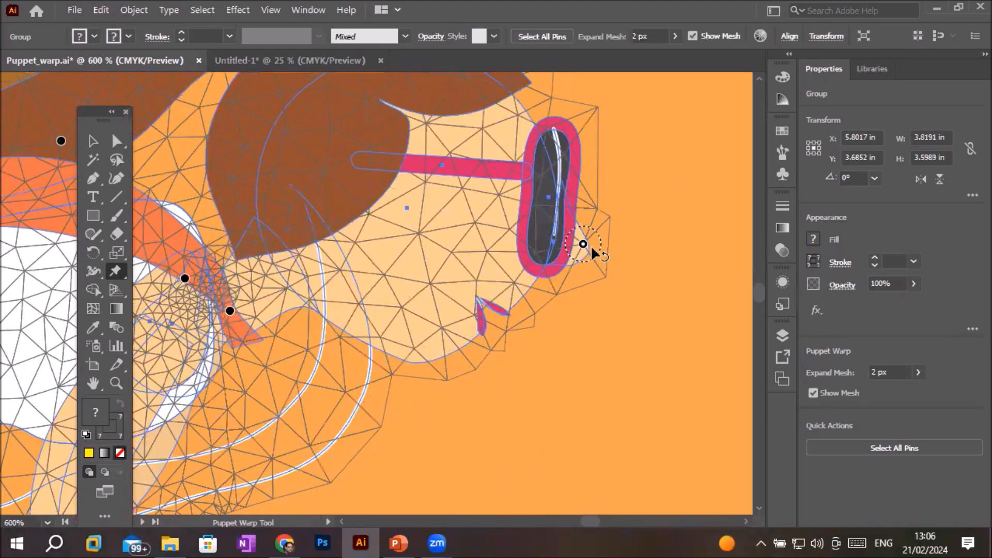
pyautogui.moveTo(584, 246)
pyautogui.mouseDown()
pyautogui.moveTo(629, 279)
pyautogui.moveTo(684, 281)
pyautogui.moveTo(535, 249)
pyautogui.moveTo(710, 279)
pyautogui.moveTo(699, 283)
pyautogui.moveTo(553, 255)
pyautogui.moveTo(731, 256)
pyautogui.moveTo(565, 237)
pyautogui.moveTo(585, 234)
pyautogui.mouseUp()
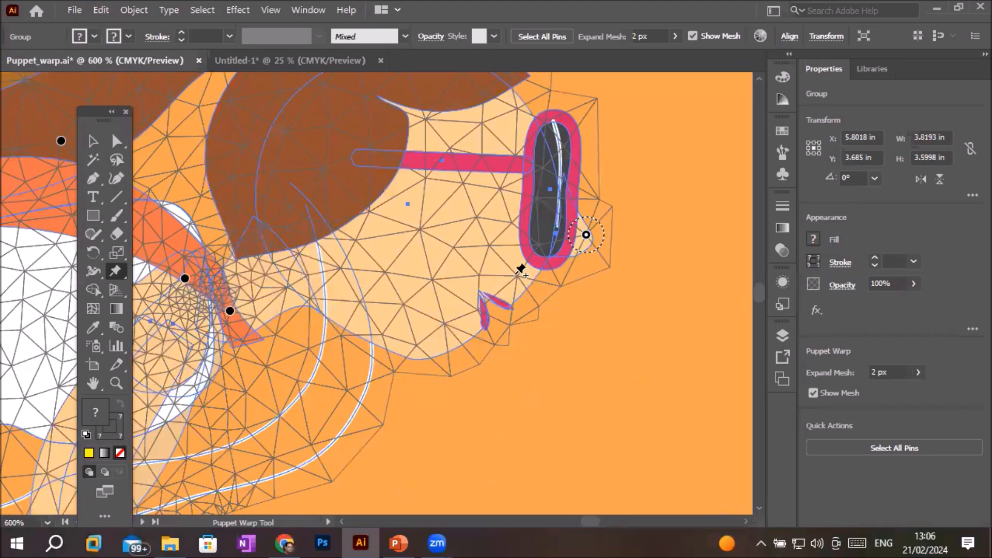
pyautogui.click(515, 276)
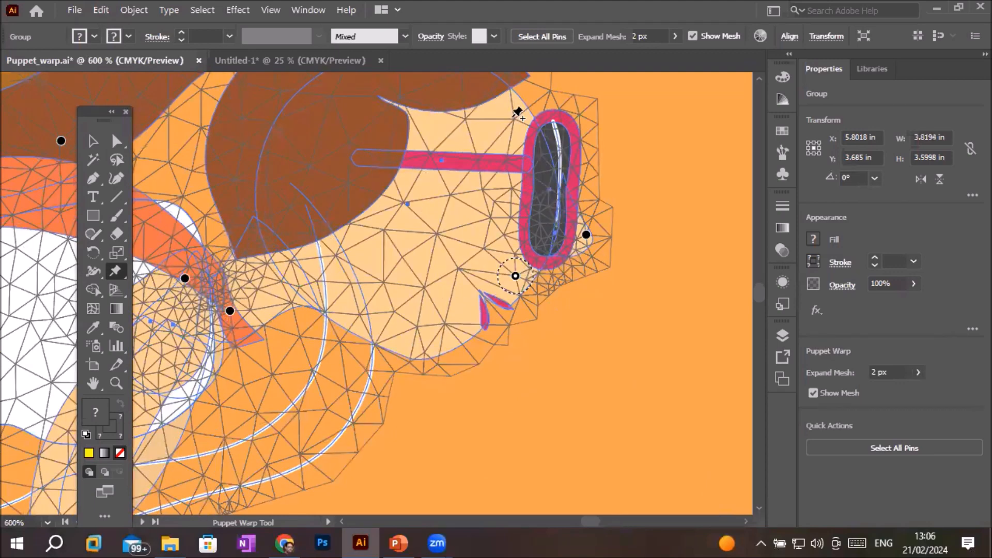
pyautogui.click(513, 119)
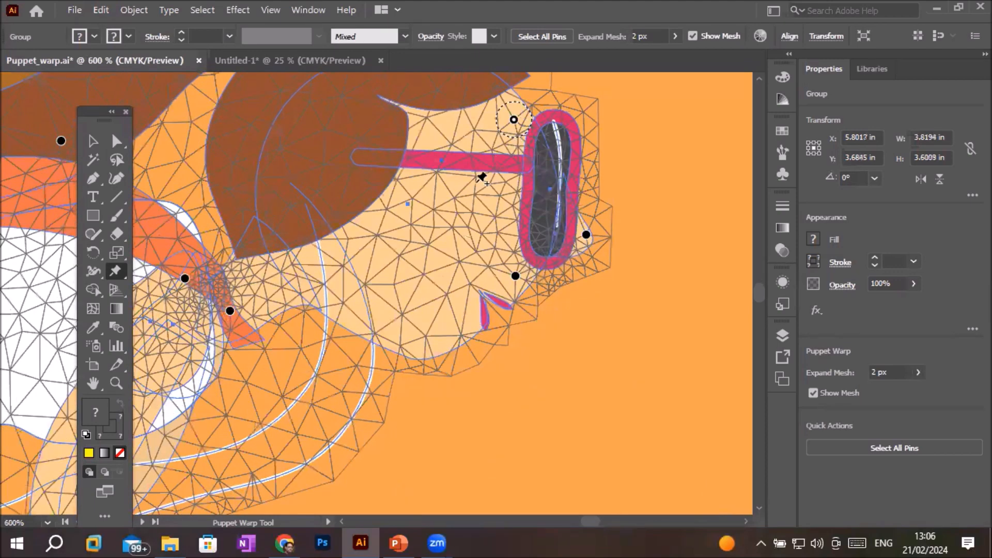
pyautogui.click(474, 194)
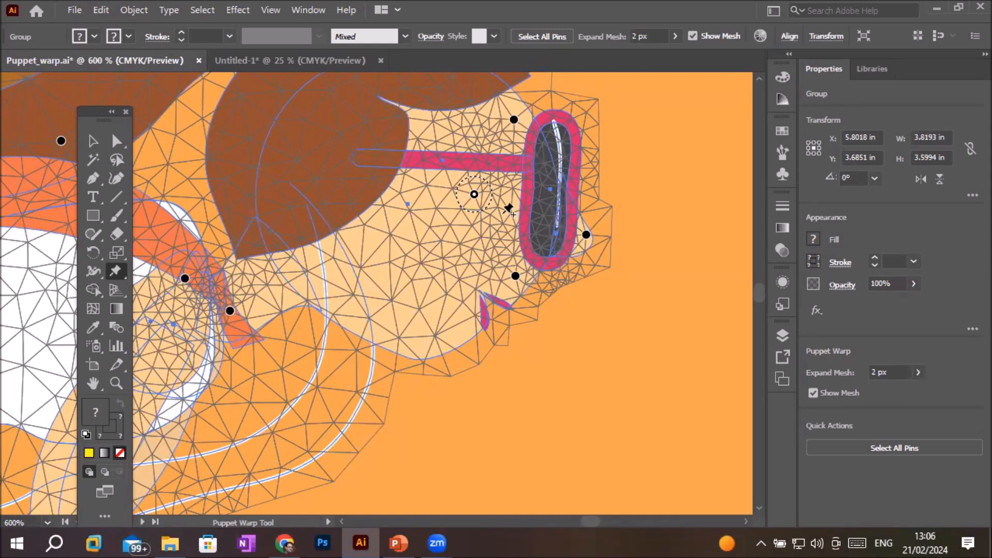
# - Lengthen the cyclist's nose by pulling its pin outward, and pull the pin above the mouth up and inward
pyautogui.click(586, 235)
pyautogui.moveTo(586, 235)
pyautogui.mouseDown()
pyautogui.moveTo(710, 277)
pyautogui.moveTo(513, 226)
pyautogui.moveTo(715, 280)
pyautogui.moveTo(558, 238)
pyautogui.moveTo(744, 268)
pyautogui.moveTo(609, 248)
pyautogui.moveTo(615, 238)
pyautogui.moveTo(596, 233)
pyautogui.mouseUp()
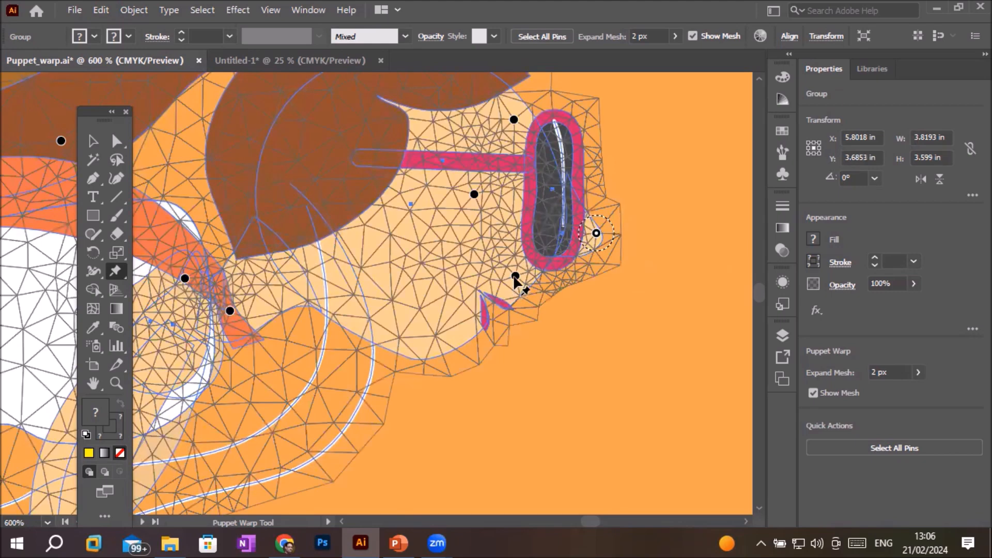
pyautogui.moveTo(514, 278)
pyautogui.mouseDown()
pyautogui.moveTo(540, 320)
pyautogui.moveTo(462, 242)
pyautogui.moveTo(530, 305)
pyautogui.moveTo(495, 266)
pyautogui.moveTo(528, 282)
pyautogui.moveTo(505, 264)
pyautogui.mouseUp()
# - Add the point text "Cycle" above the cyclist on the FINAL artboard
pyautogui.moveTo(589, 522)
pyautogui.mouseDown()
pyautogui.moveTo(560, 521)
pyautogui.moveTo(579, 520)
pyautogui.moveTo(563, 521)
pyautogui.moveTo(571, 521)
pyautogui.mouseUp()
pyautogui.scroll(-2, 511, 393)
pyautogui.scroll(-5, 512, 392)
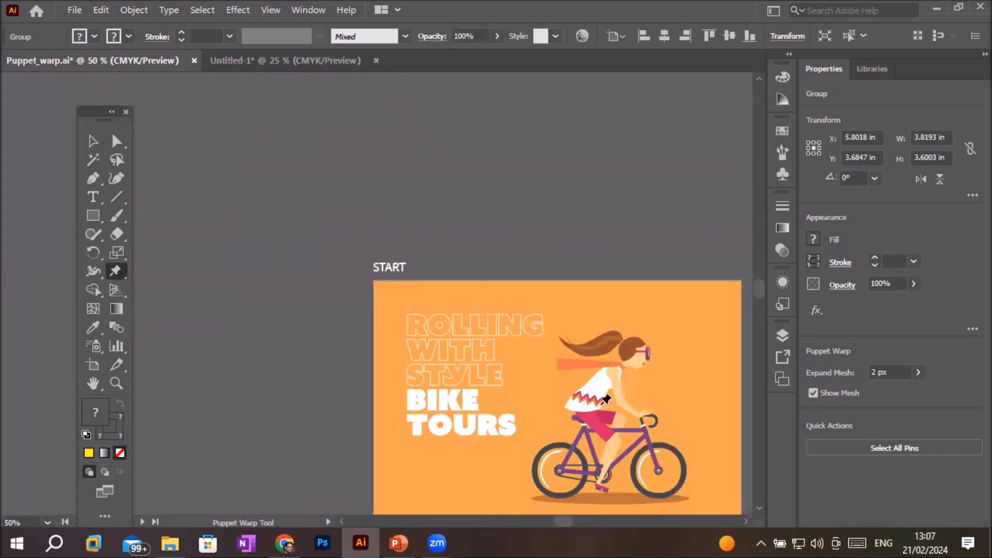
pyautogui.press('space')
pyautogui.moveTo(614, 412); pyautogui.dragTo(243, 266)
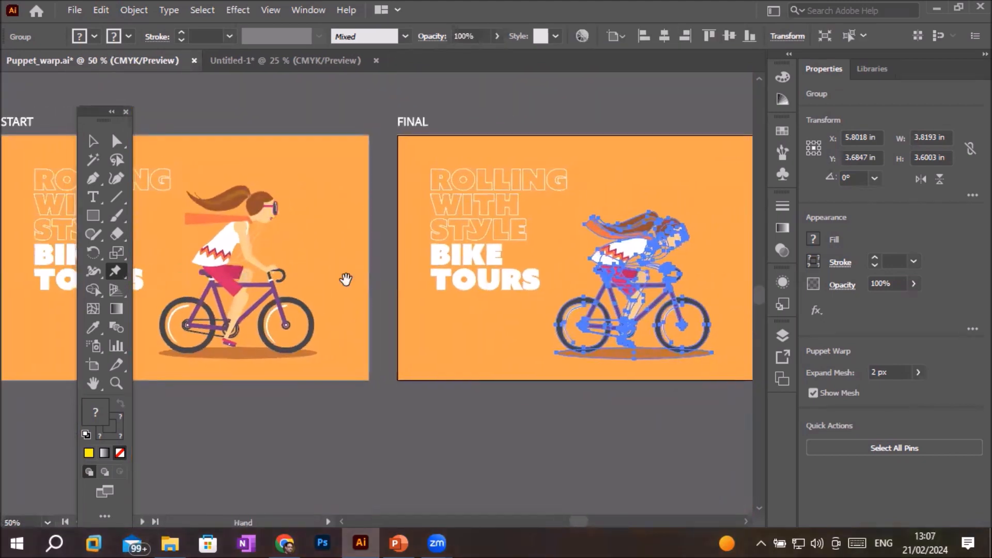
pyautogui.moveTo(599, 268); pyautogui.dragTo(453, 346)
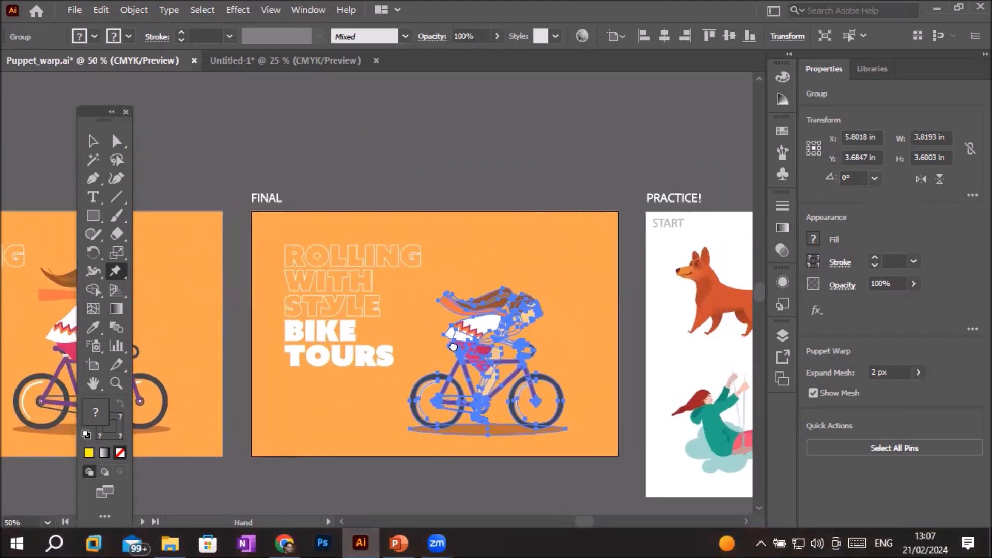
pyautogui.click(97, 200)
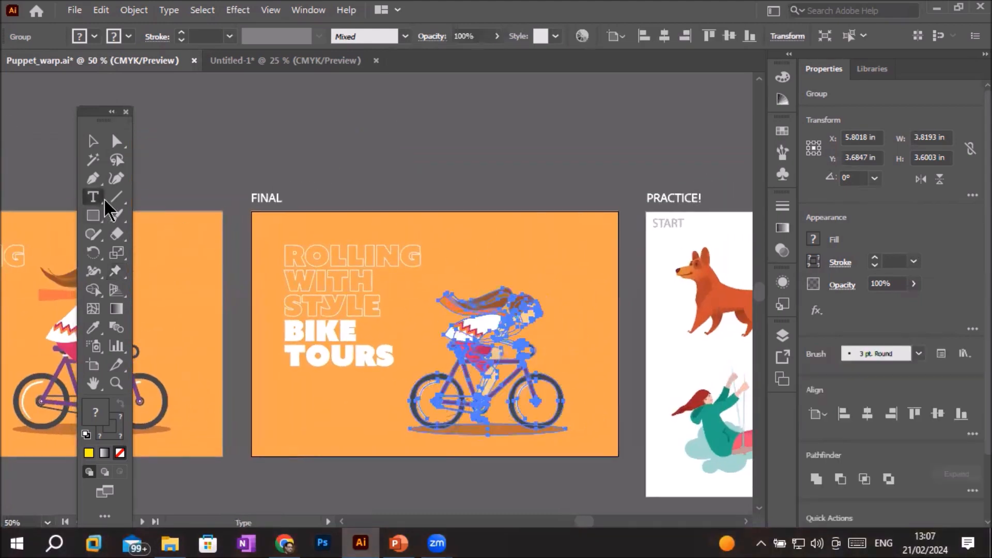
pyautogui.click(481, 243)
pyautogui.press('BackSpace')
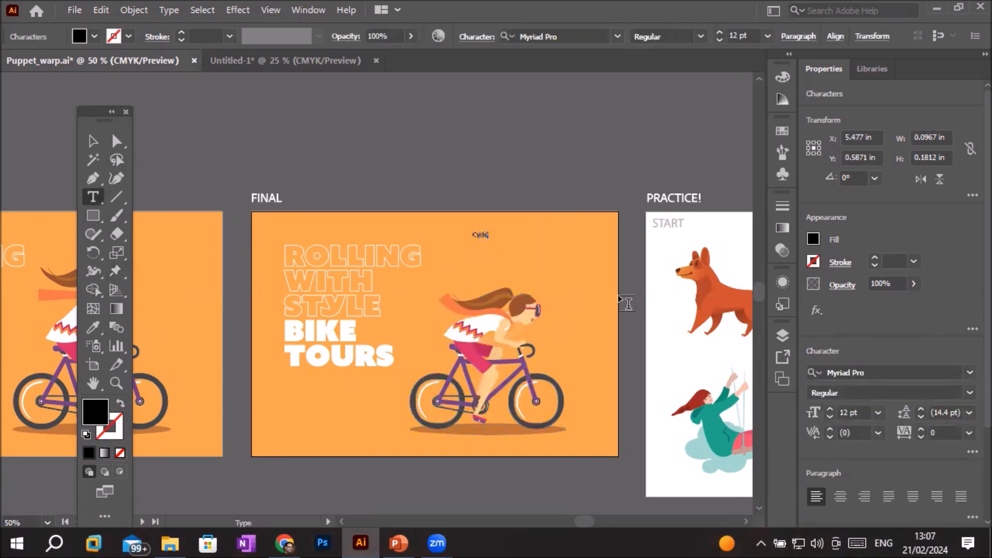
# - Enlarge the "Cycle" text to about 93 pt and place it above the cyclist's head
pyautogui.click(93, 141)
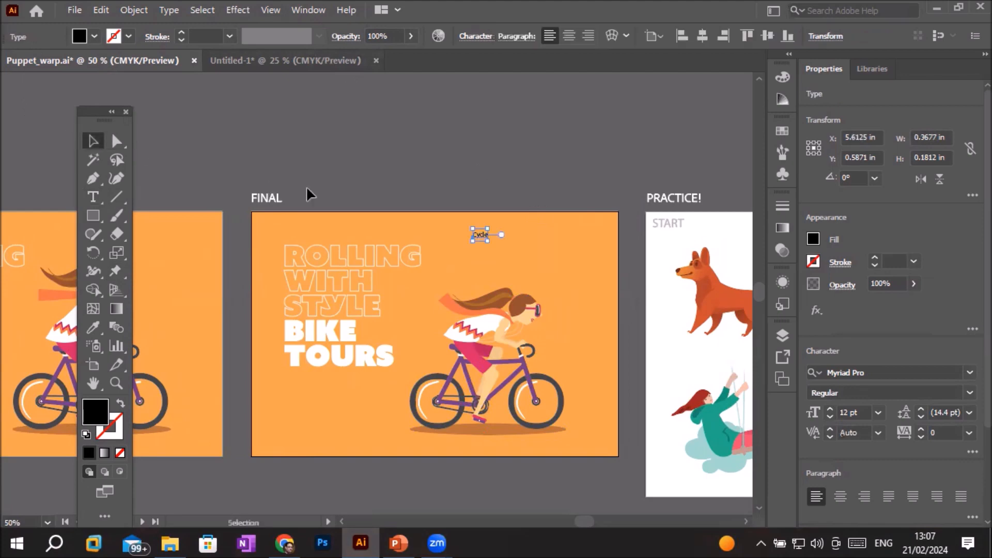
pyautogui.moveTo(487, 238); pyautogui.dragTo(586, 321)
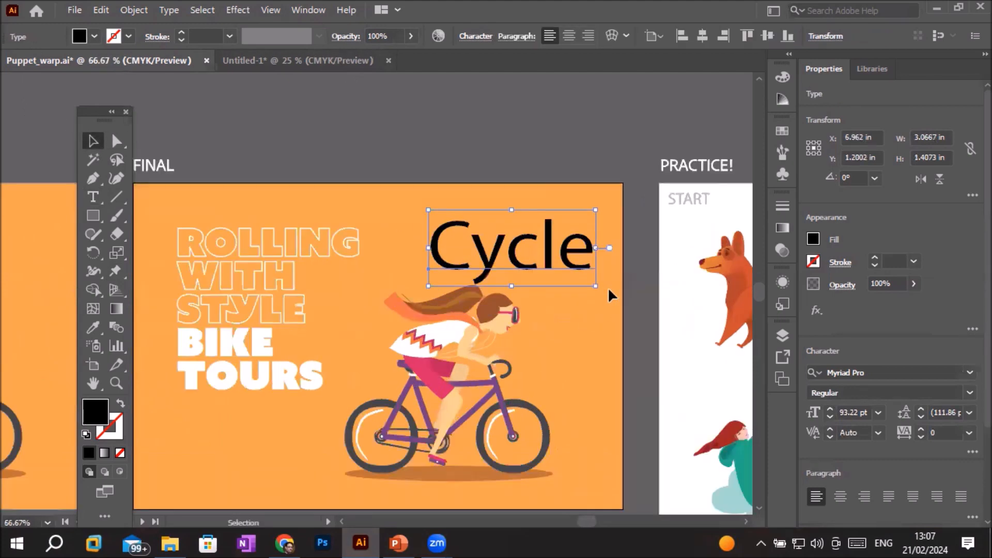
pyautogui.scroll(2, 606, 286)
pyautogui.moveTo(498, 254); pyautogui.dragTo(476, 229)
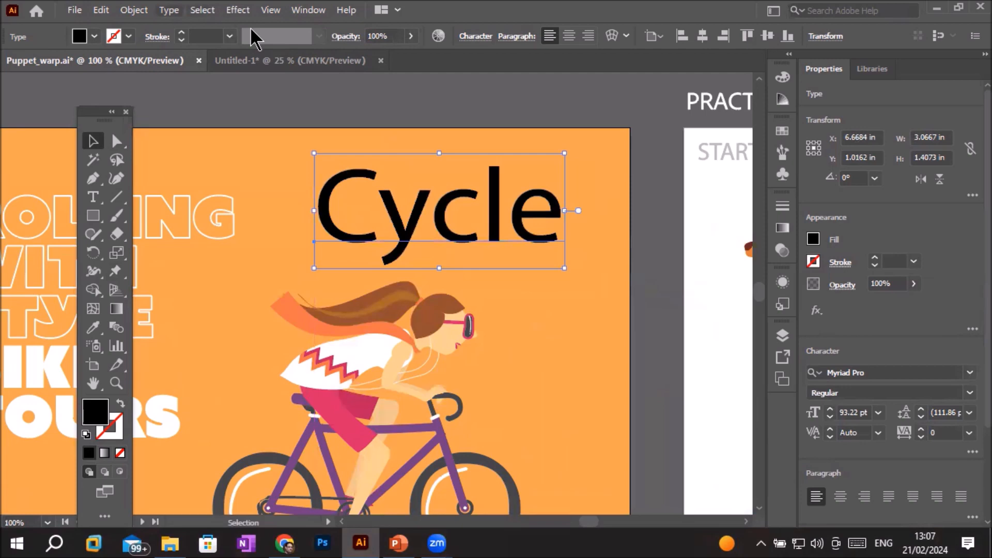
# - Convert the "Cycle" text to outlines
pyautogui.click(169, 10)
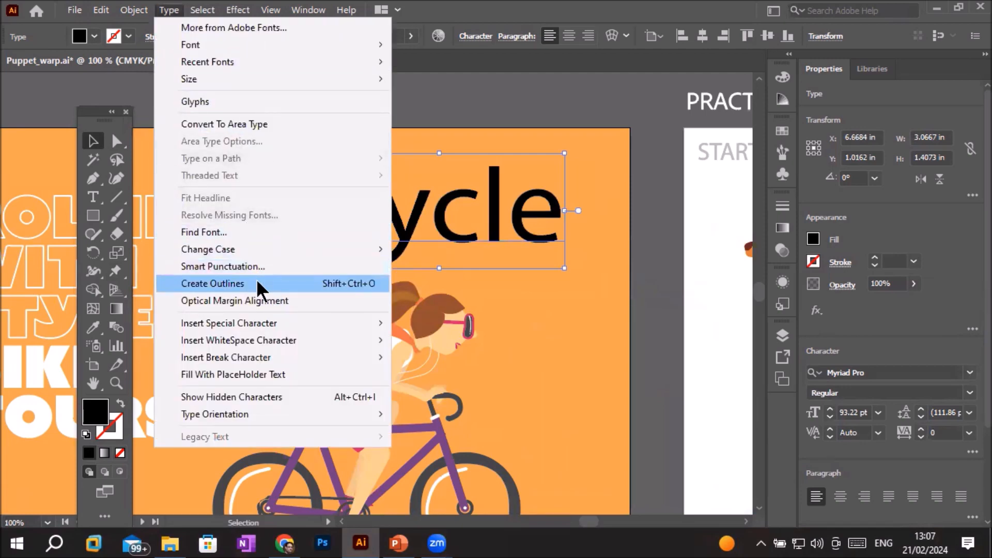
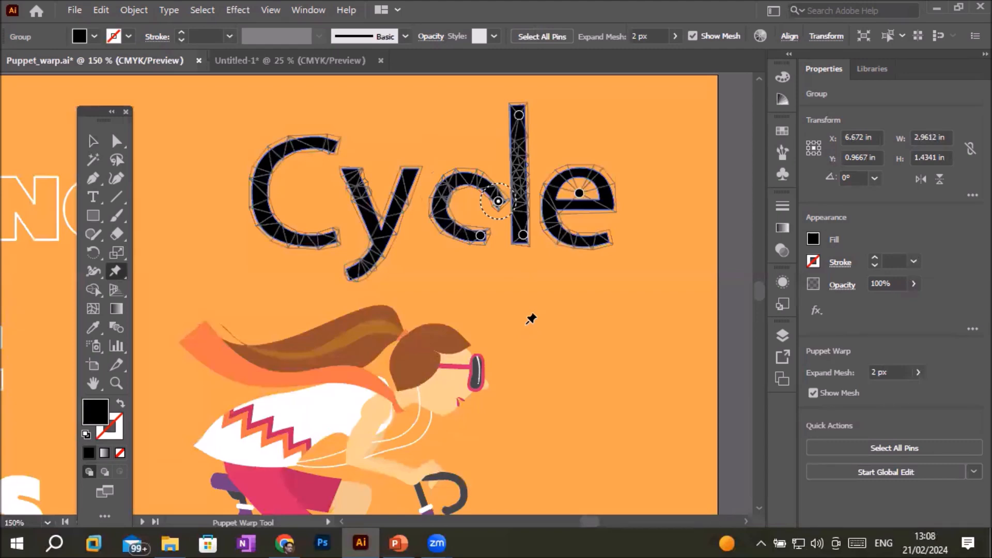
# - Draw an arc about 2.25 in wide and 2.72 in tall between the two dogs on the PRACTICE! artboard
pyautogui.scroll(-2, 532, 318)
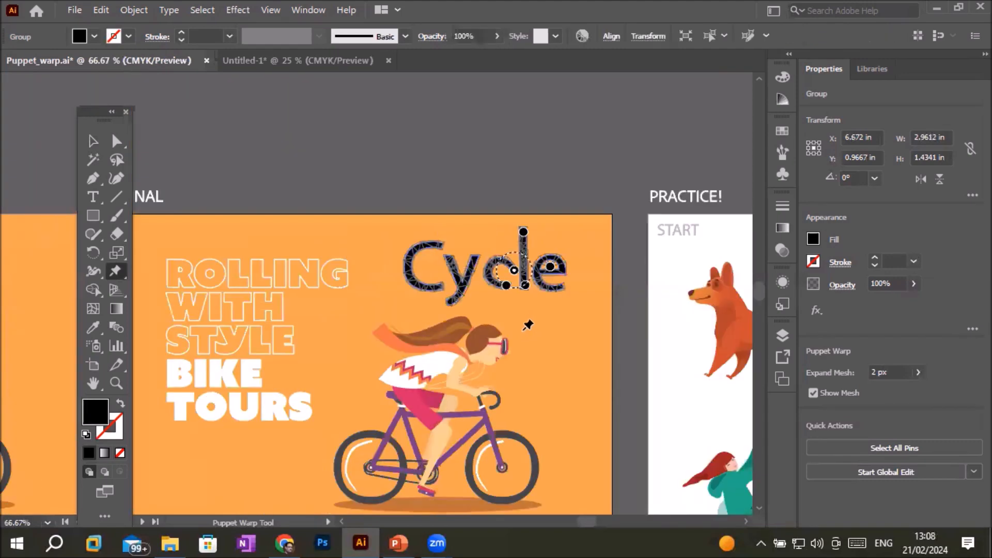
pyautogui.scroll(-1, 527, 325)
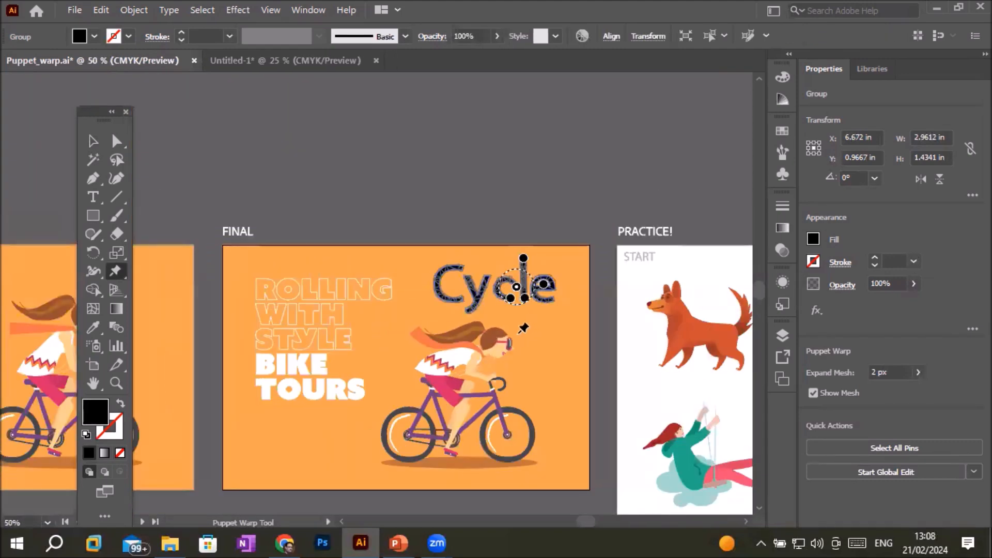
pyautogui.click(119, 271)
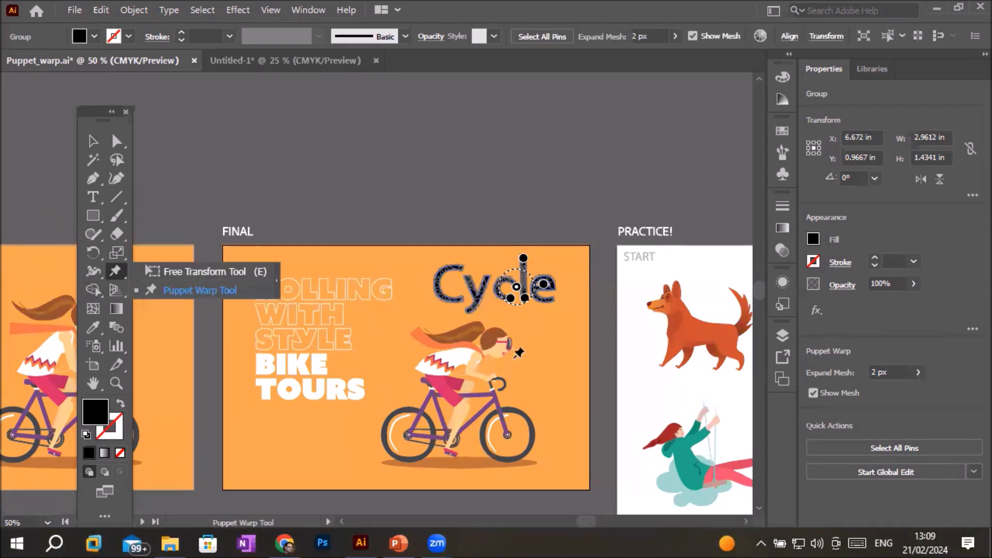
pyautogui.click(745, 521)
pyautogui.click(743, 519)
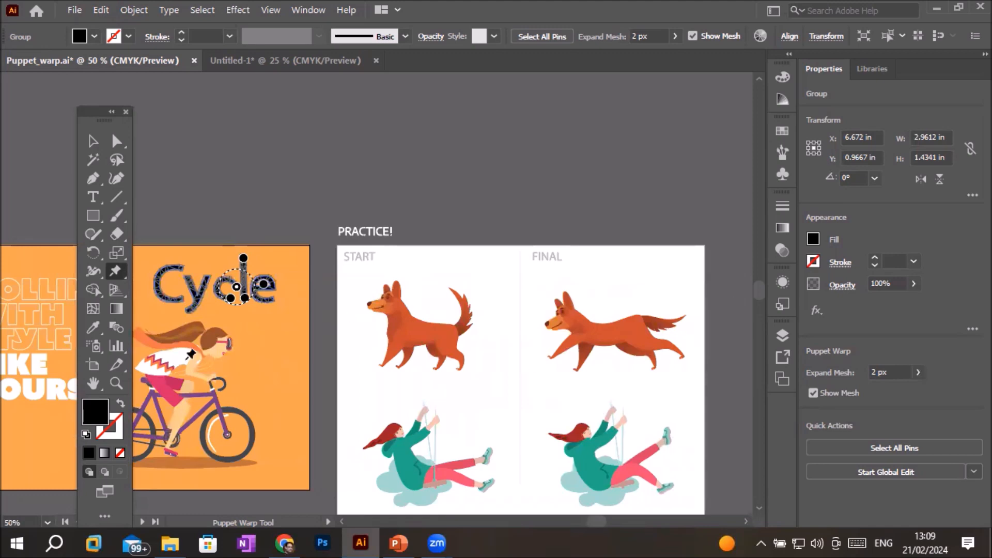
pyautogui.click(123, 201)
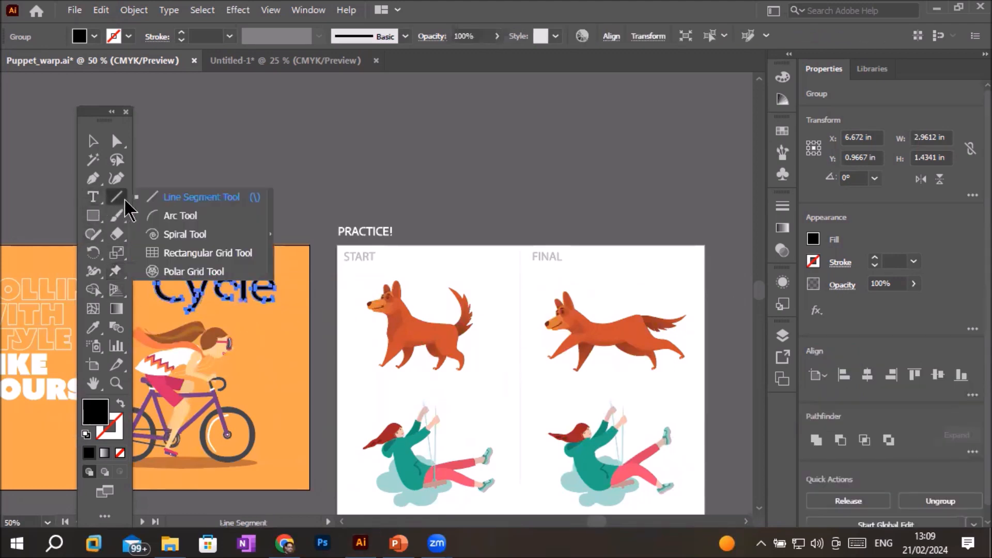
pyautogui.click(169, 220)
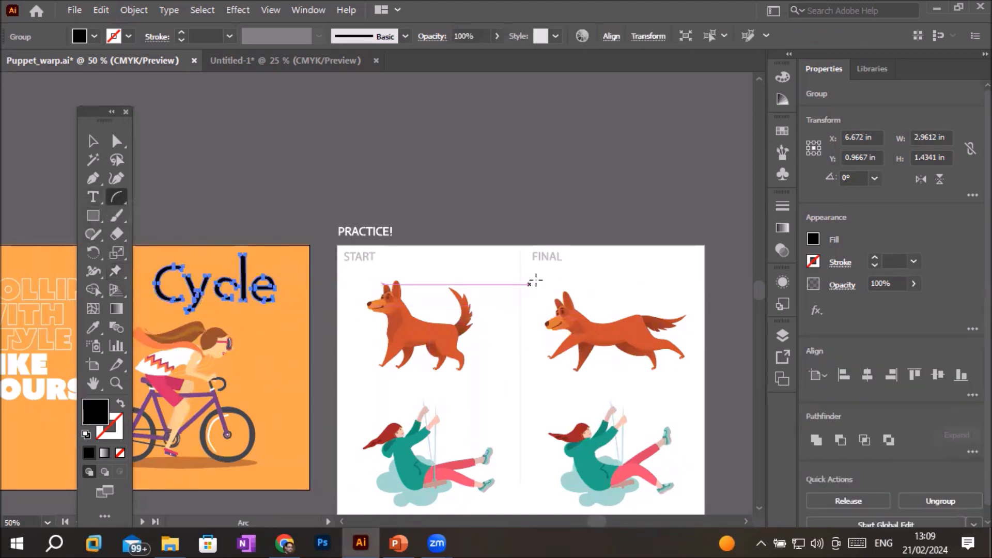
pyautogui.moveTo(555, 275); pyautogui.dragTo(464, 386)
# - Give the arc between the dogs a black stroke with a weight of 8 pt
pyautogui.scroll(2, 597, 401)
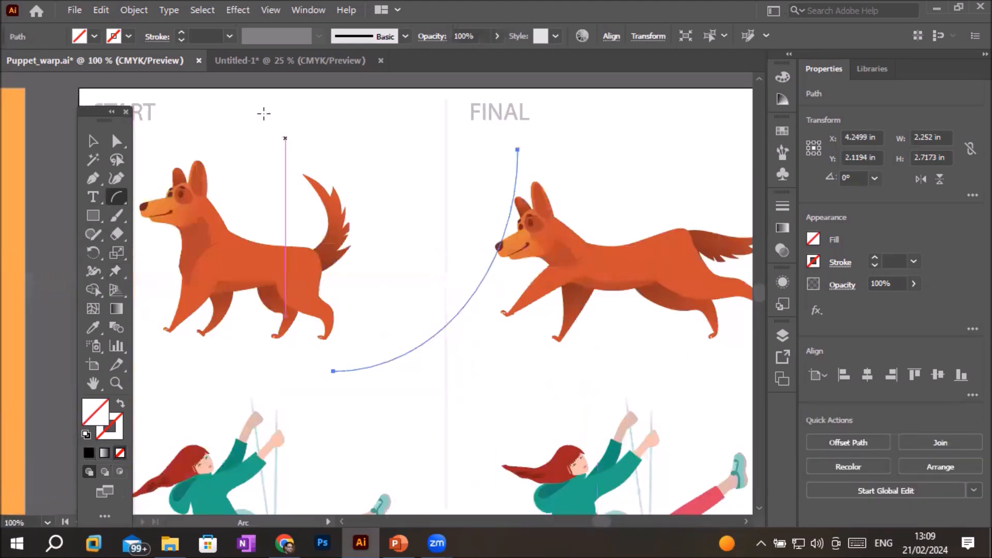
pyautogui.click(181, 33)
pyautogui.click(181, 33)
pyautogui.click(181, 32)
pyautogui.click(182, 32)
pyautogui.click(182, 32)
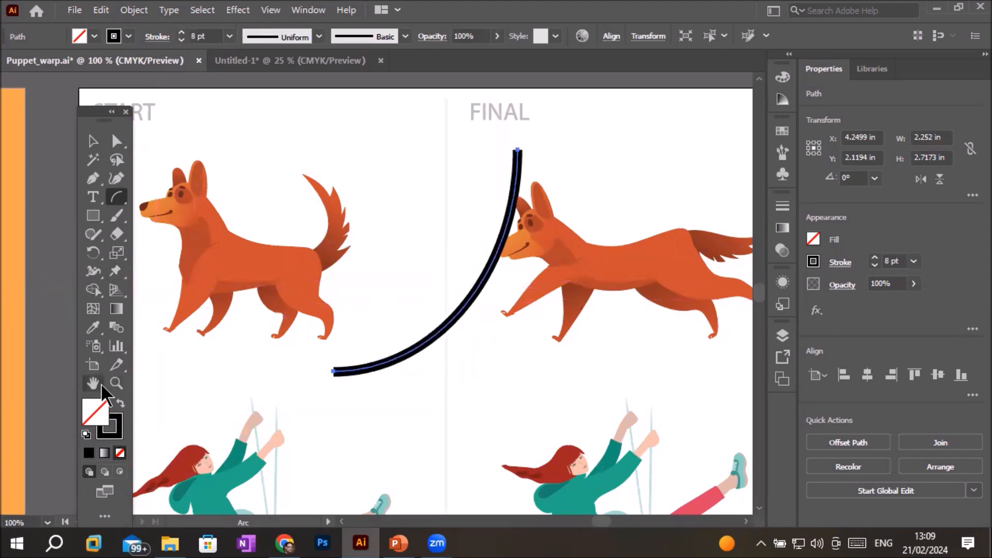
# - Activate Puppet Warp on the arc, add a pin near its middle and pull that pin toward the standing dog
pyautogui.click(111, 275)
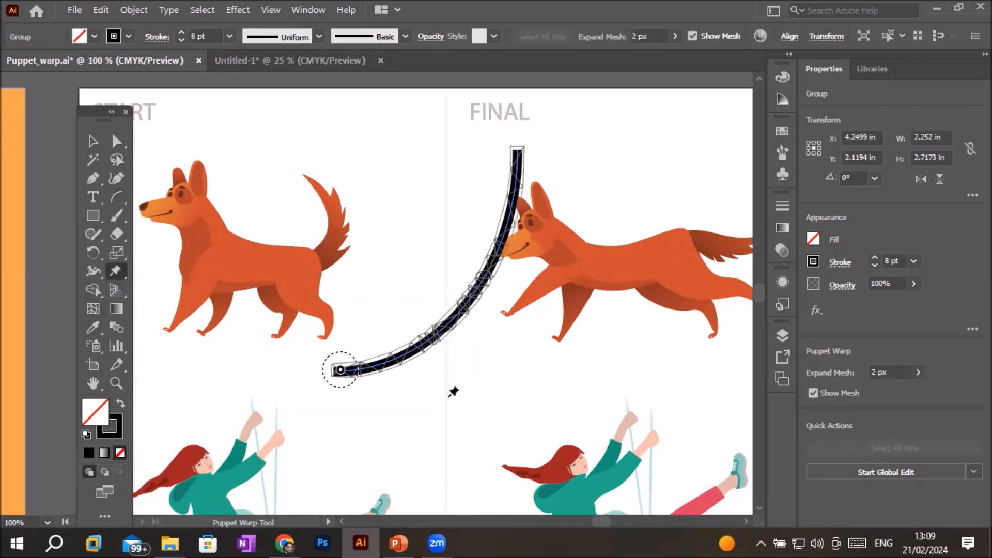
pyautogui.scroll(4, 438, 368)
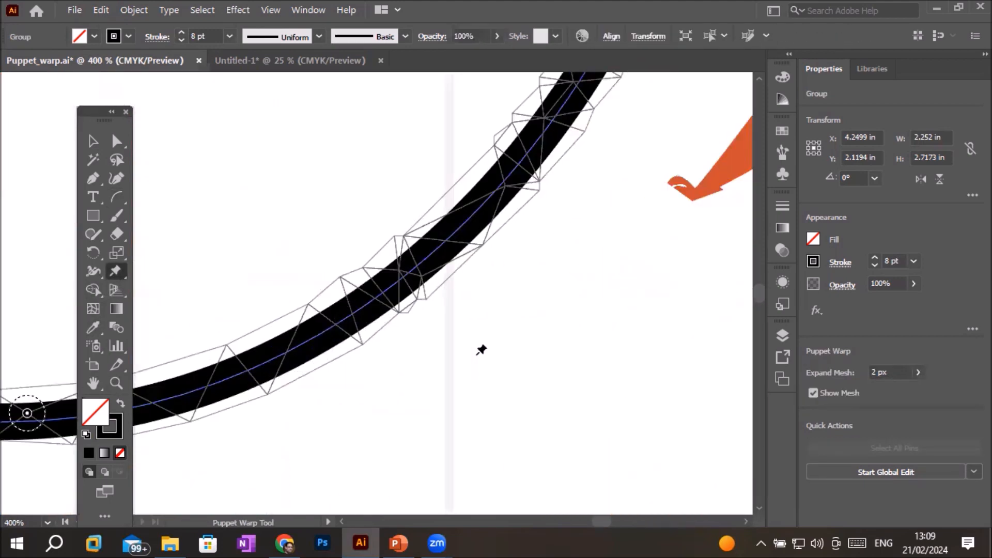
pyautogui.scroll(-4, 481, 349)
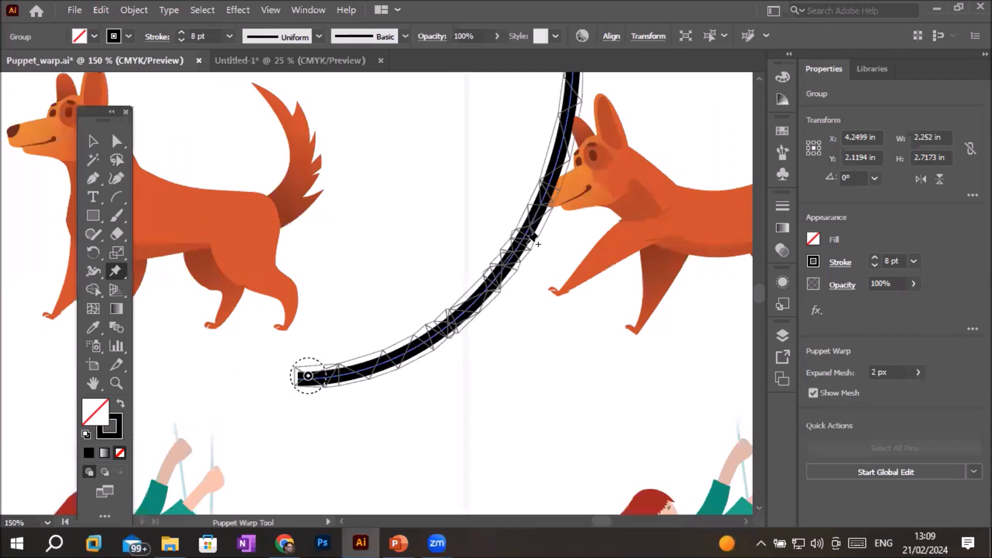
pyautogui.click(526, 238)
pyautogui.moveTo(526, 239); pyautogui.dragTo(448, 276)
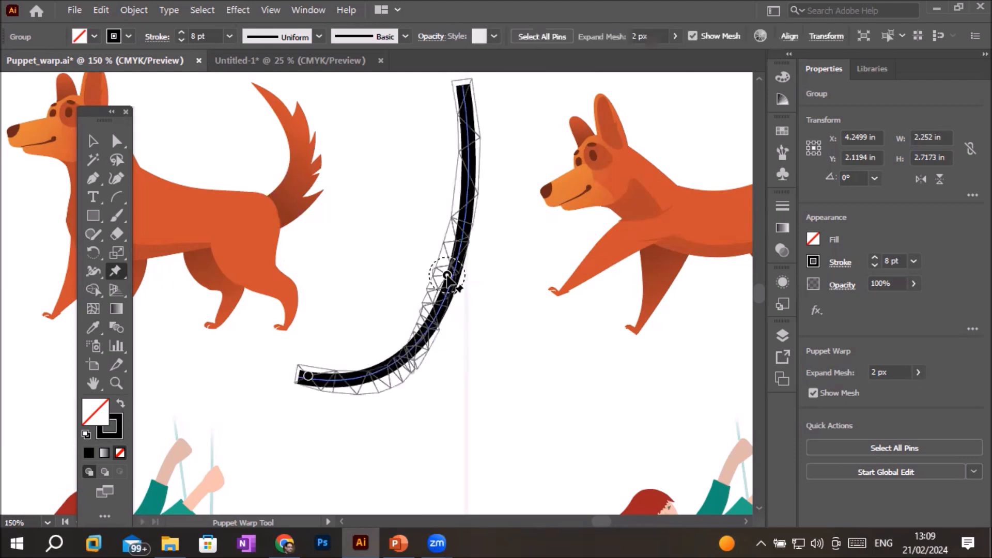
# - Bend both ends of the arc inward with Puppet Warp pins to form a slanted, nearly closed loop, and deselect it
pyautogui.click(308, 382)
pyautogui.moveTo(310, 381)
pyautogui.mouseDown()
pyautogui.moveTo(449, 425)
pyautogui.moveTo(513, 408)
pyautogui.moveTo(261, 289)
pyautogui.moveTo(398, 398)
pyautogui.moveTo(472, 429)
pyautogui.moveTo(304, 291)
pyautogui.moveTo(325, 266)
pyautogui.moveTo(417, 305)
pyautogui.moveTo(383, 286)
pyautogui.moveTo(390, 265)
pyautogui.mouseUp()
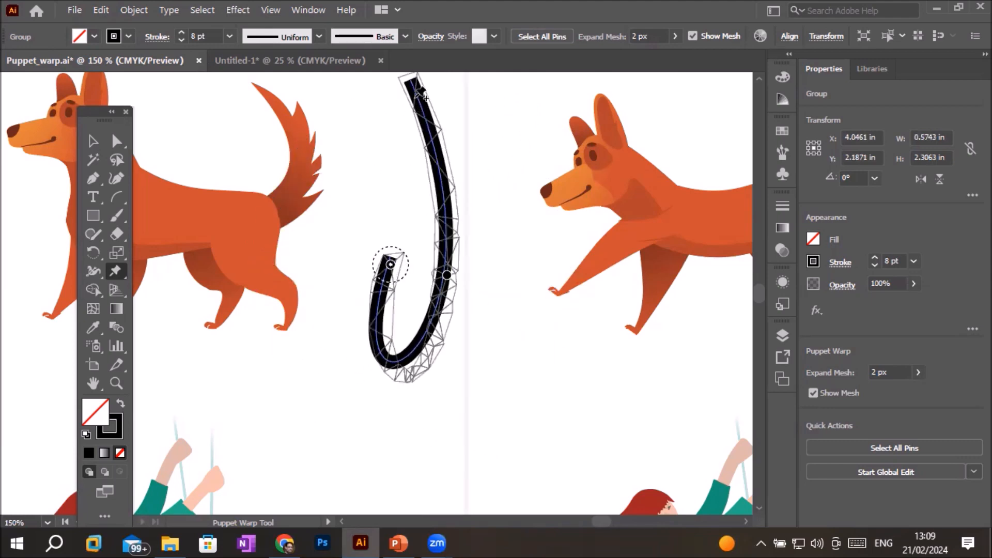
pyautogui.moveTo(420, 80); pyautogui.dragTo(422, 223)
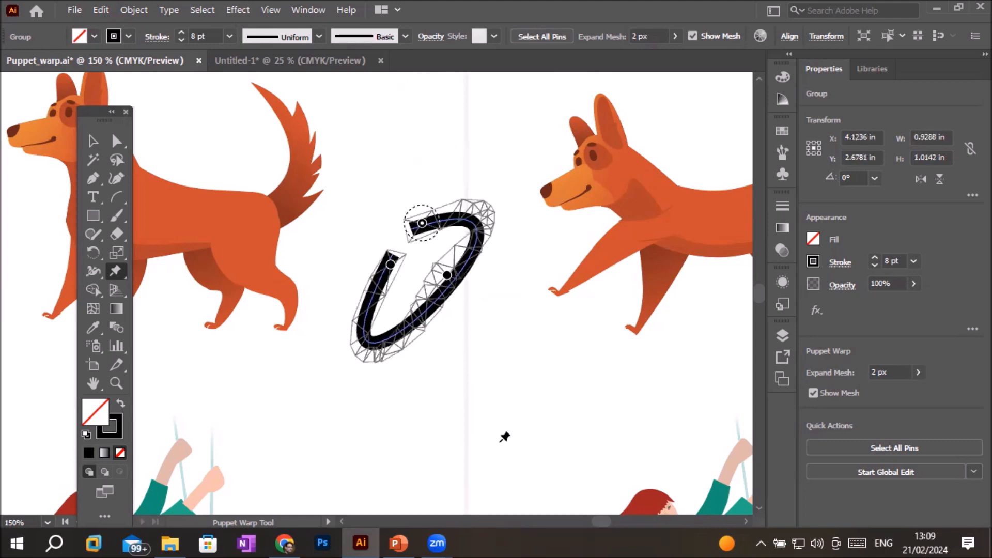
pyautogui.click(92, 141)
pyautogui.click(387, 409)
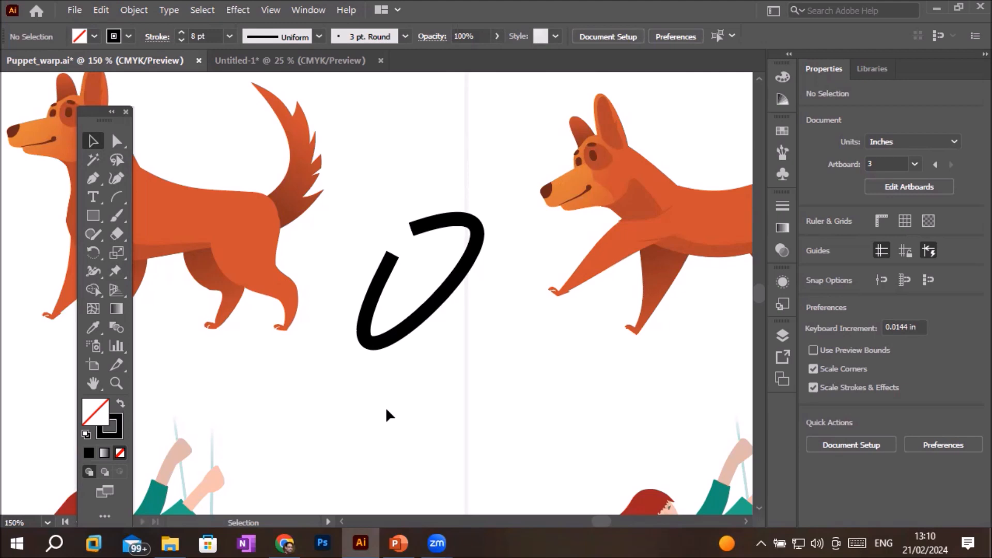
# - Bend the legs of the girl on the swing in the FINAL column down at the knees with Puppet Warp, and leave the tool
pyautogui.scroll(-2, 341, 396)
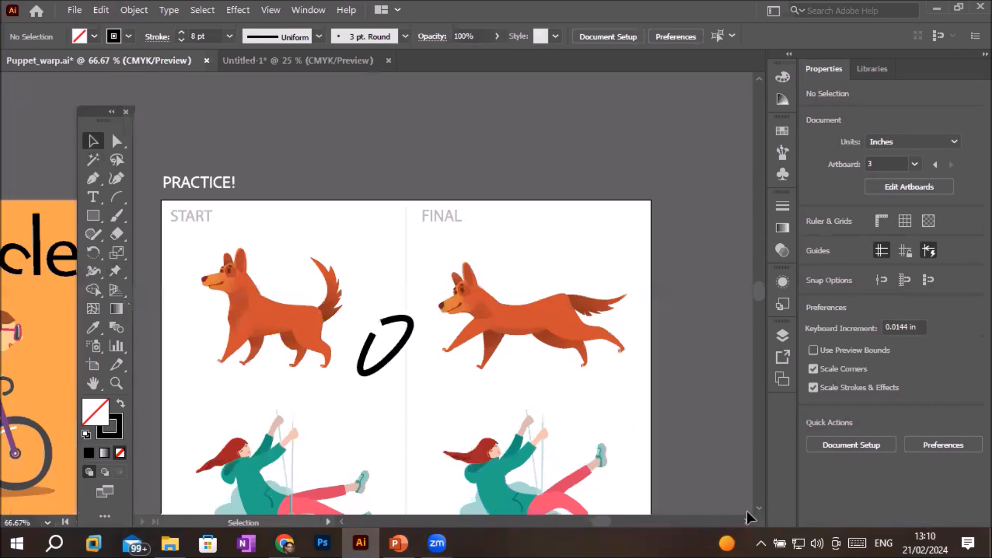
pyautogui.scroll(-5, 757, 509)
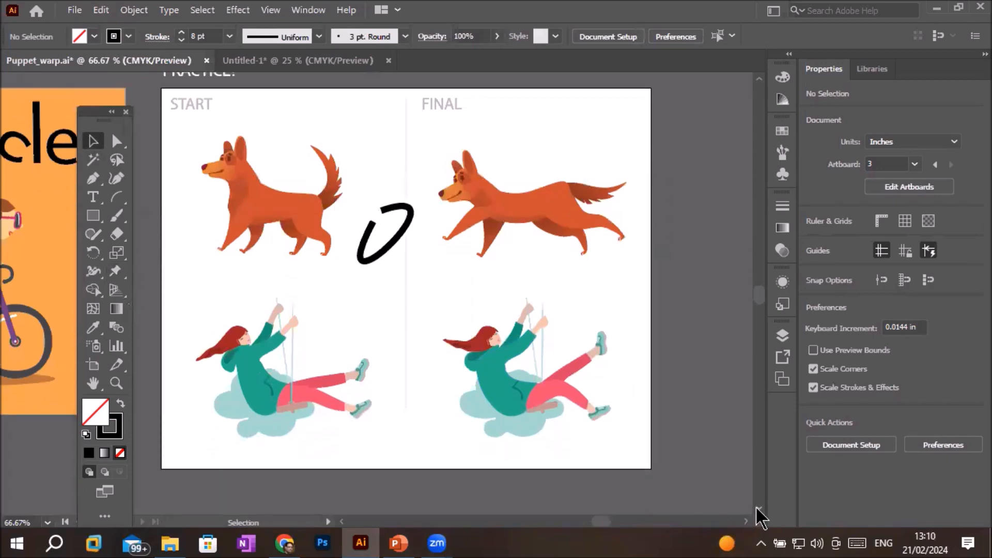
pyautogui.scroll(-1, 757, 511)
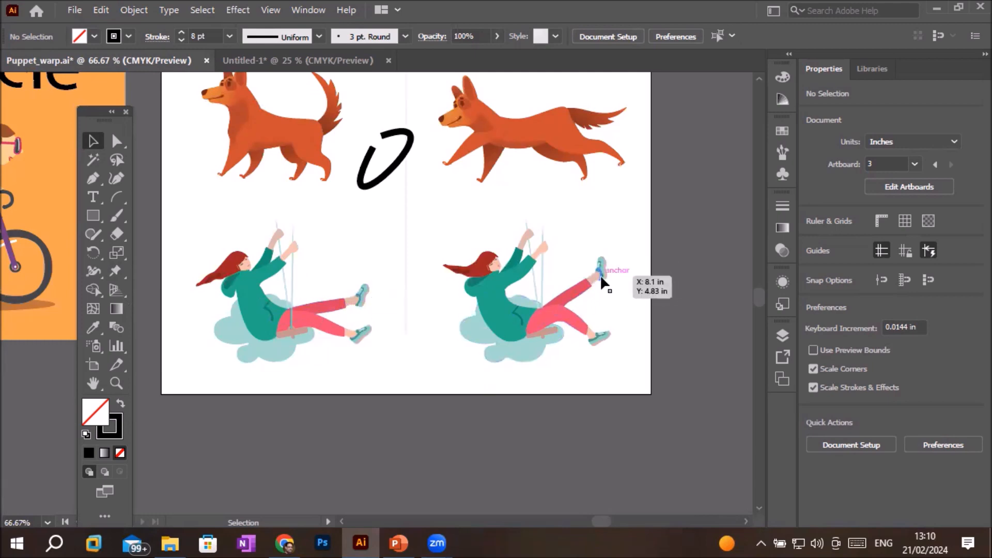
pyautogui.click(547, 312)
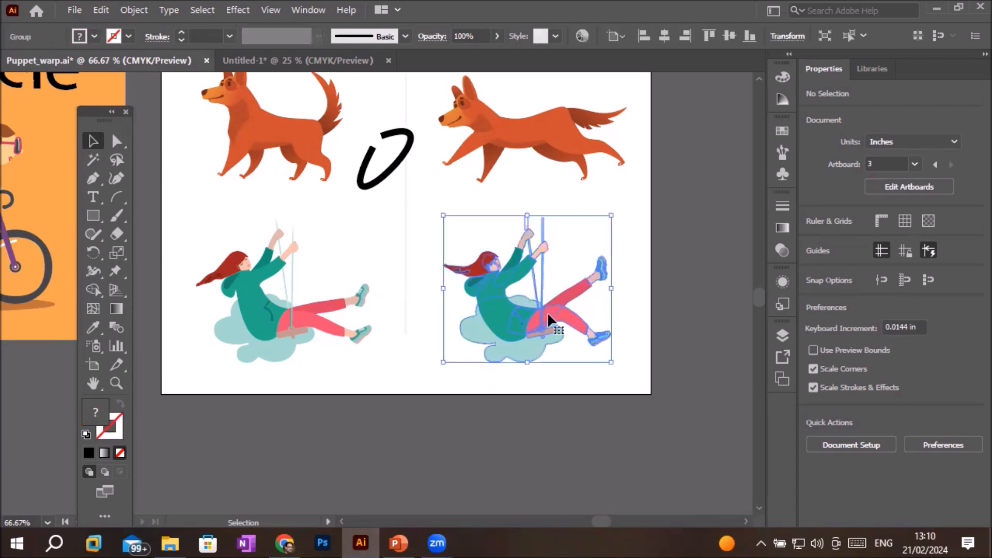
pyautogui.click(115, 270)
pyautogui.scroll(2, 599, 313)
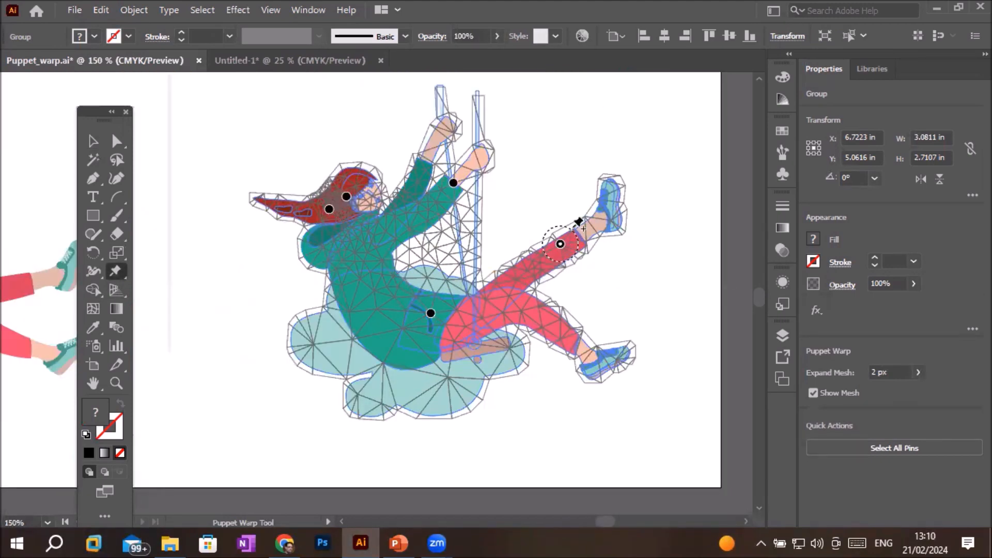
pyautogui.moveTo(568, 228); pyautogui.dragTo(583, 248)
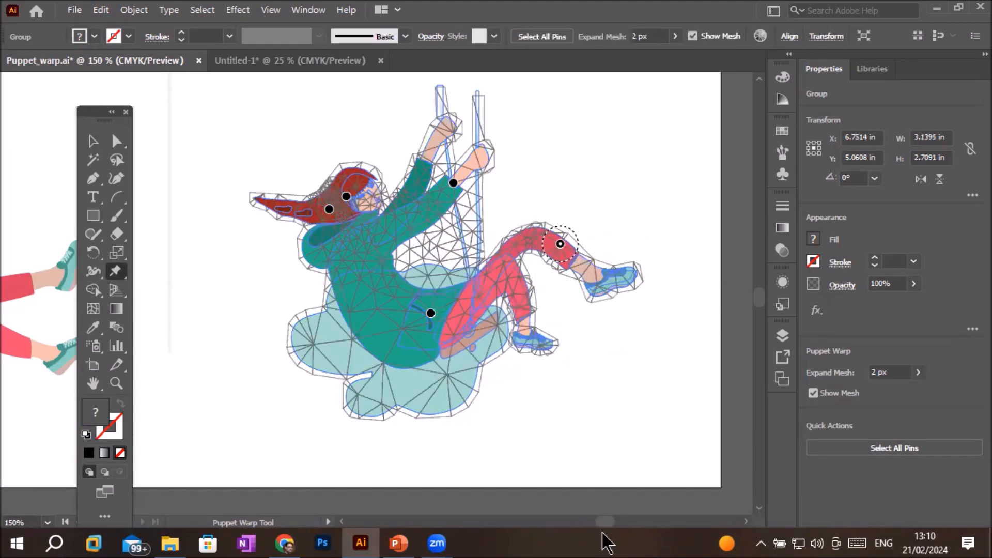
pyautogui.moveTo(604, 521)
pyautogui.mouseDown()
pyautogui.moveTo(599, 538)
pyautogui.moveTo(594, 526)
pyautogui.mouseUp()
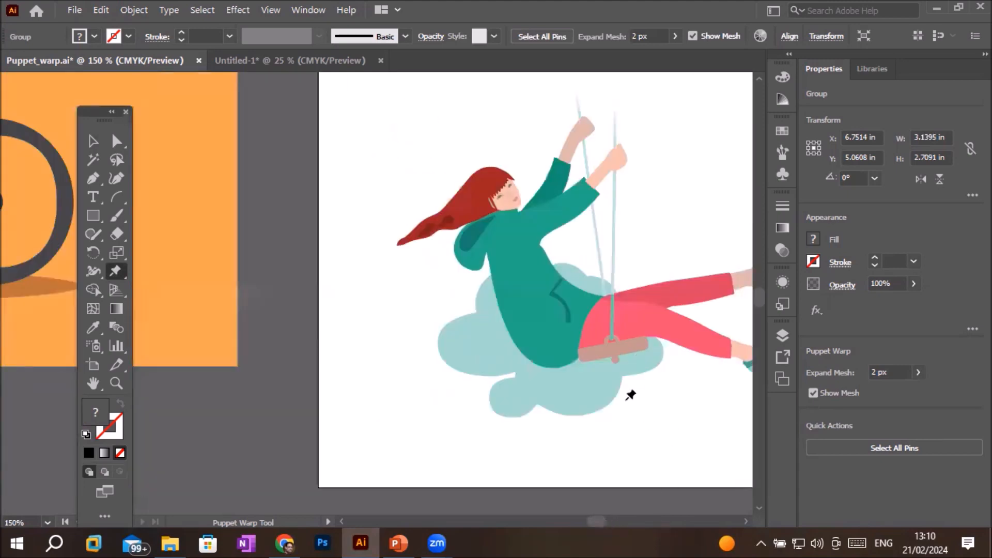
pyautogui.scroll(-2, 630, 395)
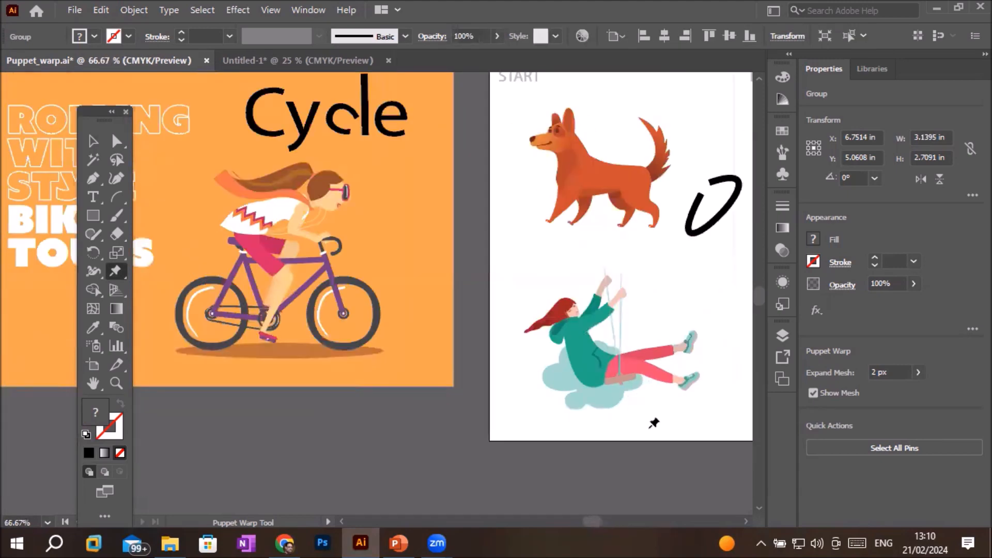
pyautogui.moveTo(644, 429); pyautogui.dragTo(440, 413)
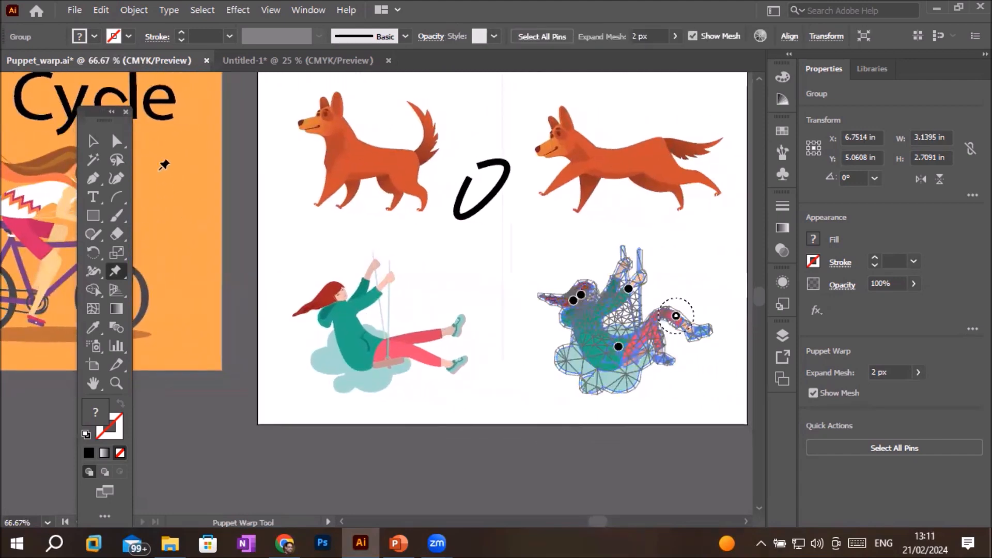
pyautogui.click(99, 147)
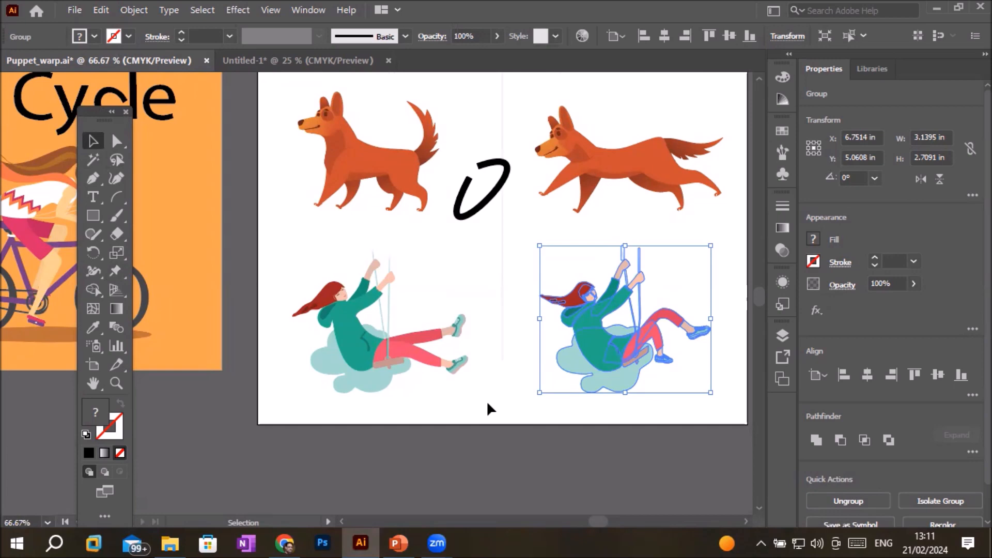
# - Apply Puppet Warp to the running dog in the FINAL column and pull a pin on its eye up and forward
pyautogui.scroll(3, 560, 111)
pyautogui.scroll(3, 559, 209)
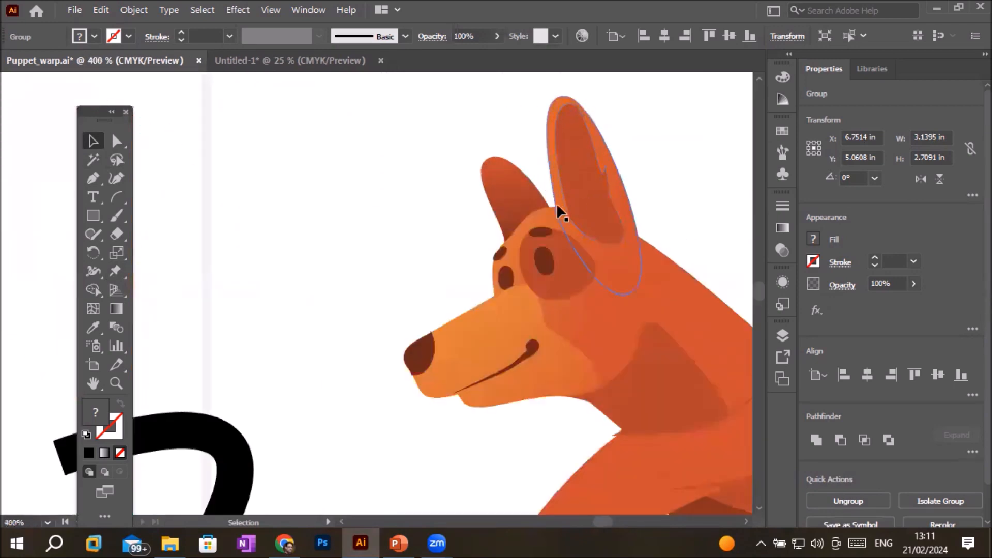
pyautogui.click(531, 304)
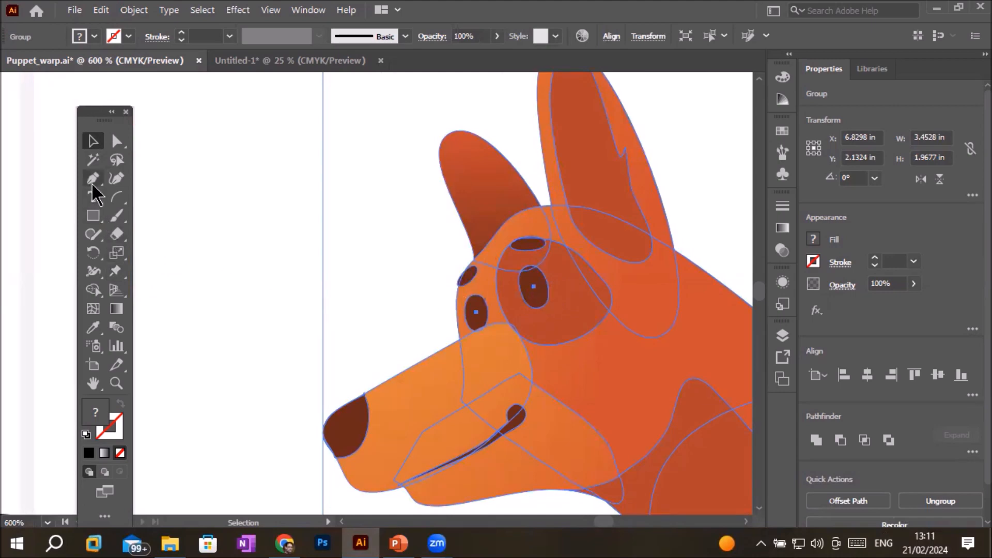
pyautogui.click(116, 270)
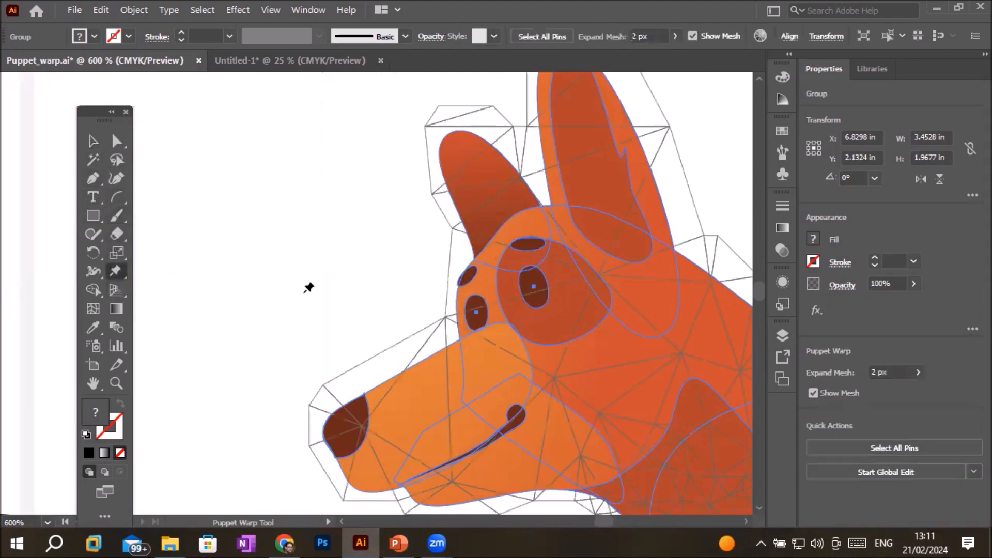
pyautogui.click(535, 287)
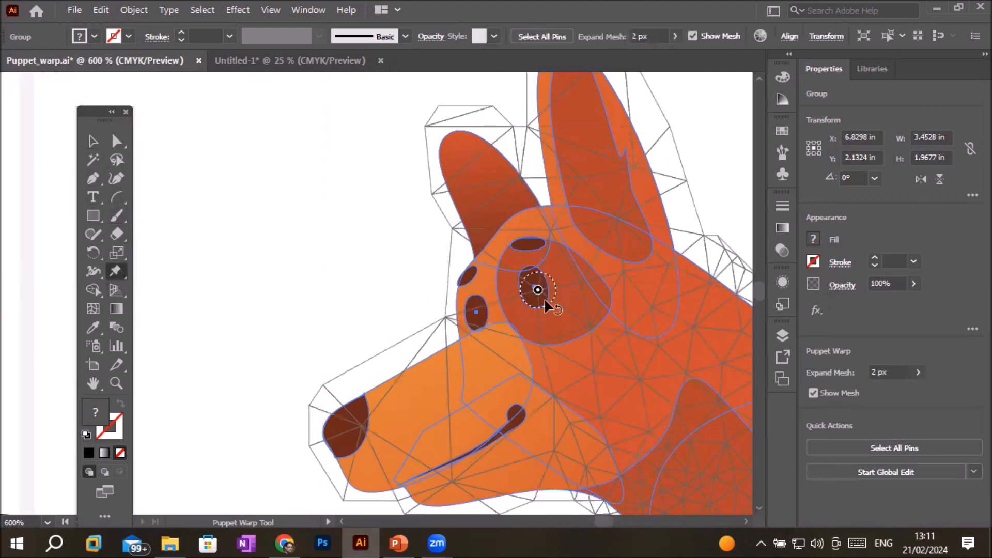
pyautogui.moveTo(537, 289); pyautogui.dragTo(484, 249)
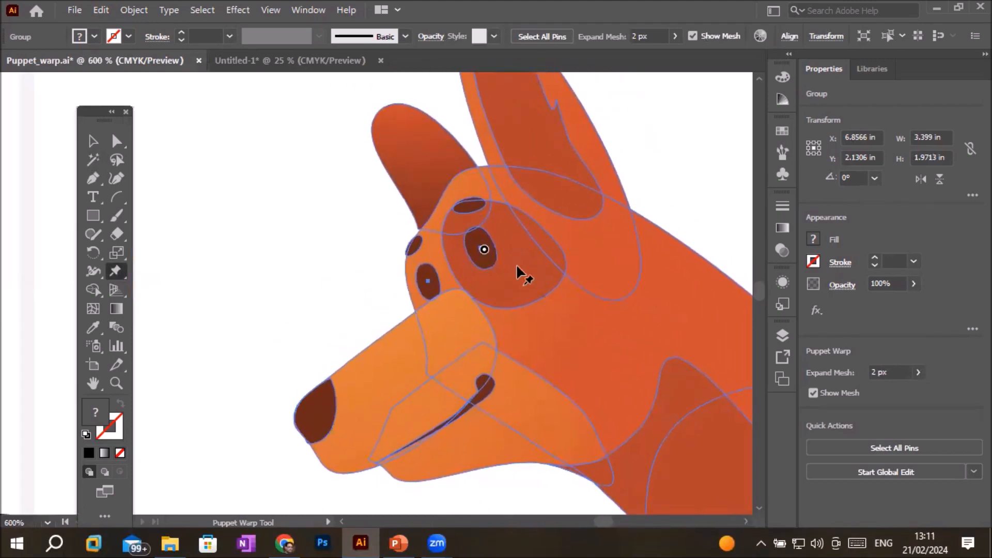
# - Stretch the running dog's head farther forward with the eye pin, and select the pin at its shoulder
pyautogui.scroll(-2, 589, 314)
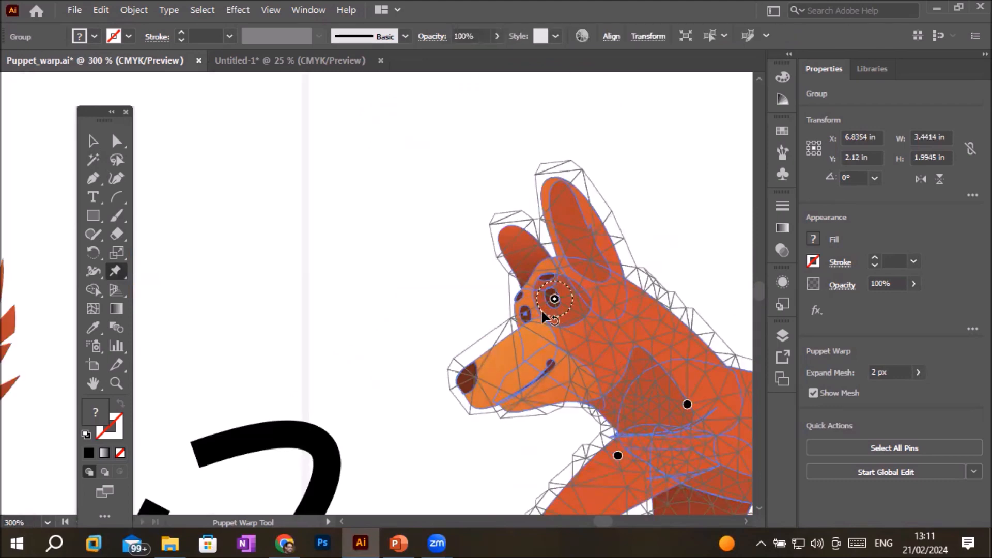
pyautogui.moveTo(554, 300)
pyautogui.mouseDown()
pyautogui.moveTo(441, 254)
pyautogui.moveTo(284, 255)
pyautogui.moveTo(546, 314)
pyautogui.moveTo(482, 278)
pyautogui.moveTo(202, 247)
pyautogui.moveTo(481, 272)
pyautogui.moveTo(568, 306)
pyautogui.mouseUp()
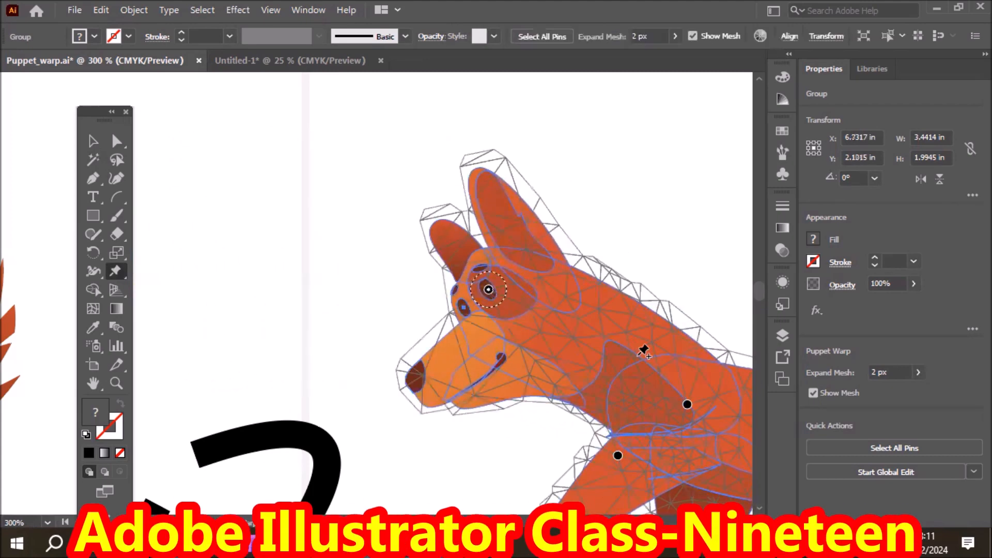
pyautogui.scroll(-2, 567, 308)
pyautogui.click(662, 379)
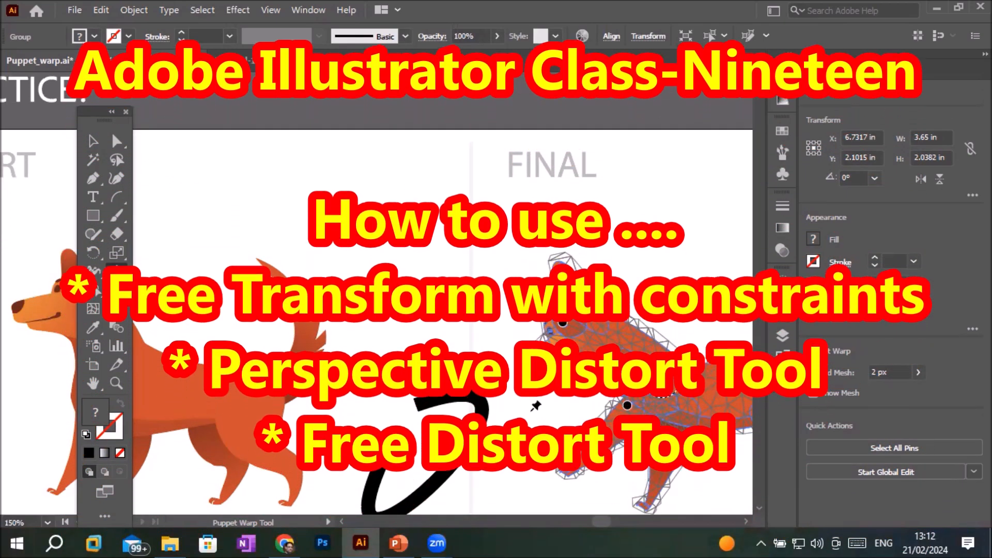
pyautogui.scroll(-1, 582, 423)
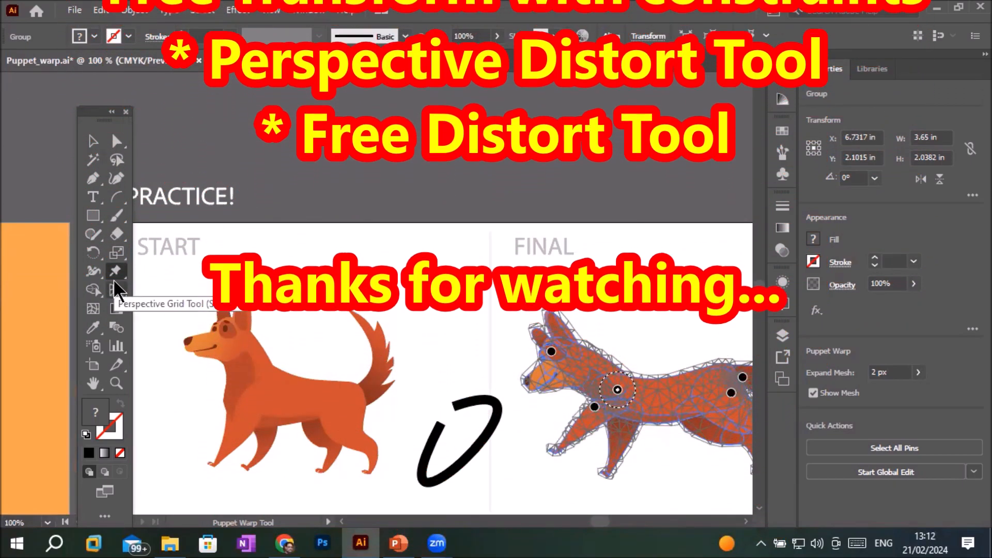
# - Switch to the PowerPoint presentation and advance to the Puppet Warp Tool slide
pyautogui.click(388, 537)
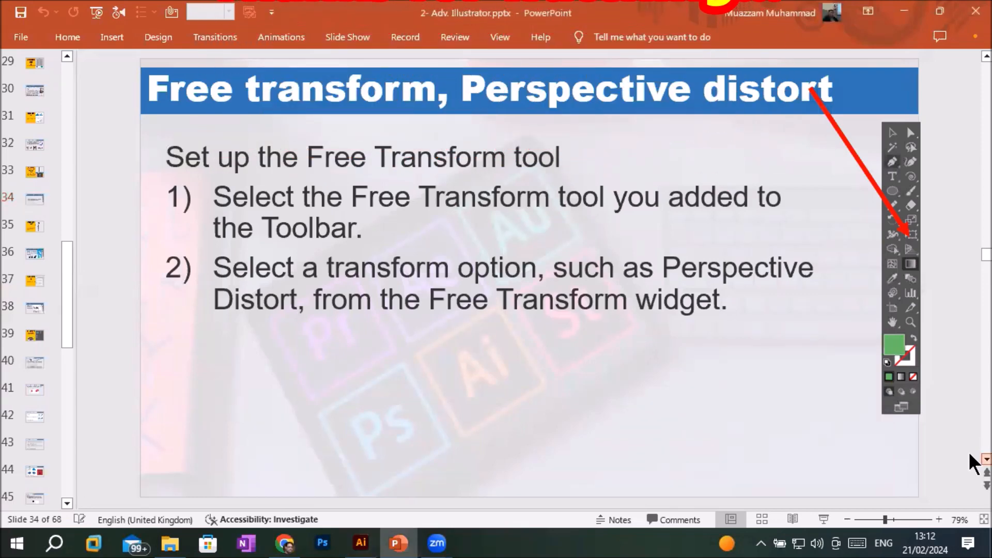
pyautogui.scroll(-1, 969, 456)
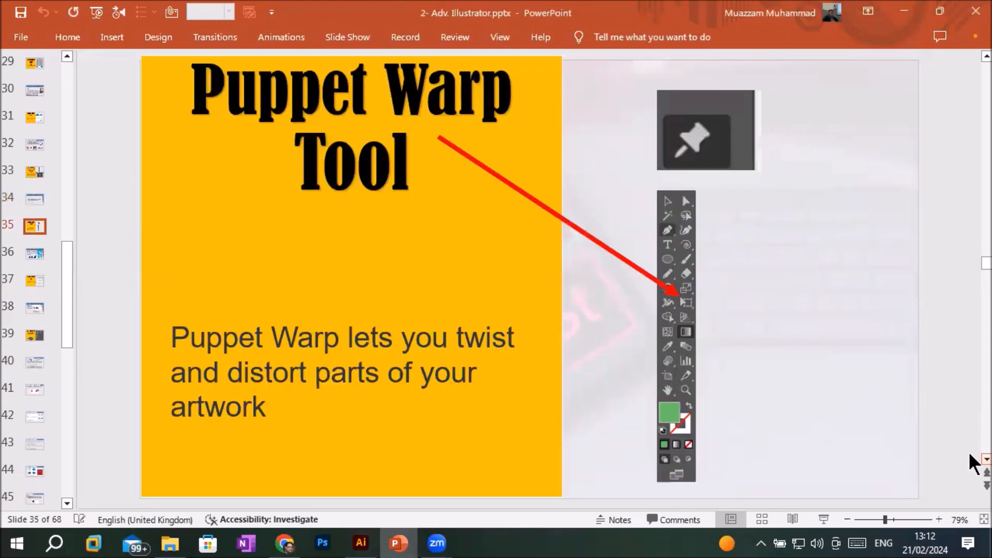